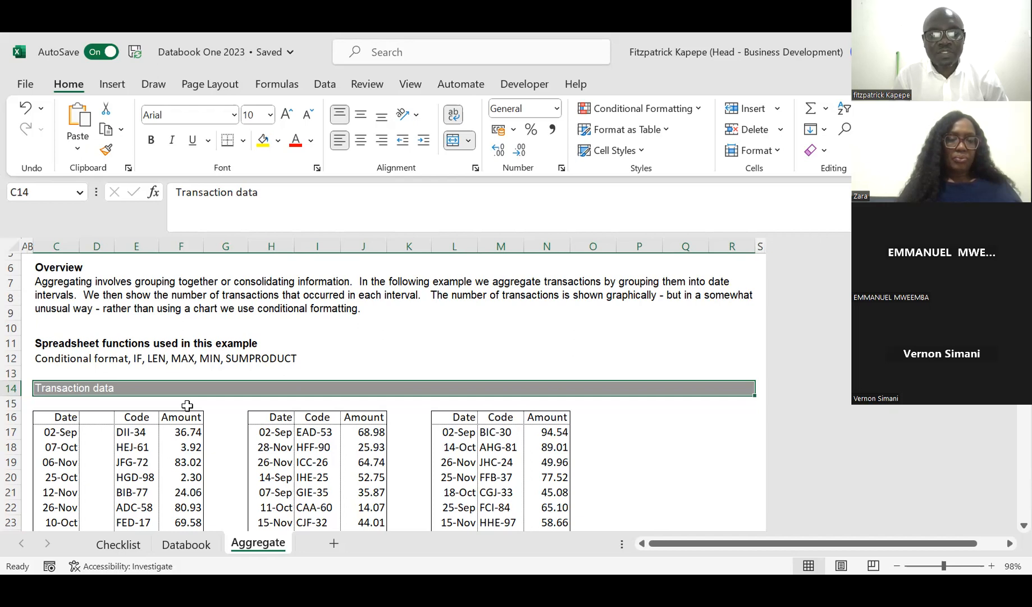
# Step: Add a new blank worksheet after the Aggregate sheet
pyautogui.click(111, 90)
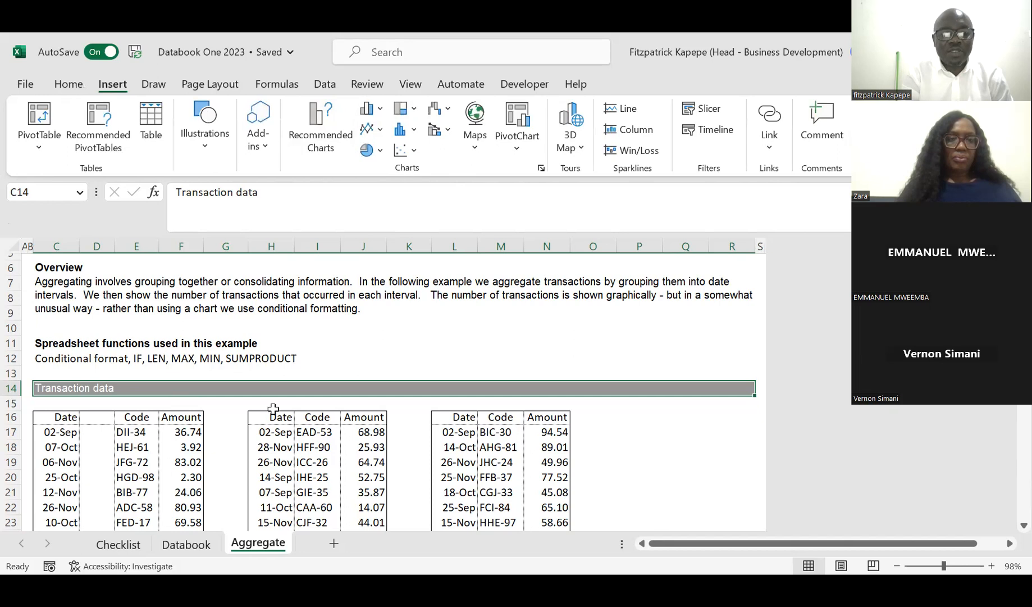
pyautogui.click(407, 357)
pyautogui.click(645, 492)
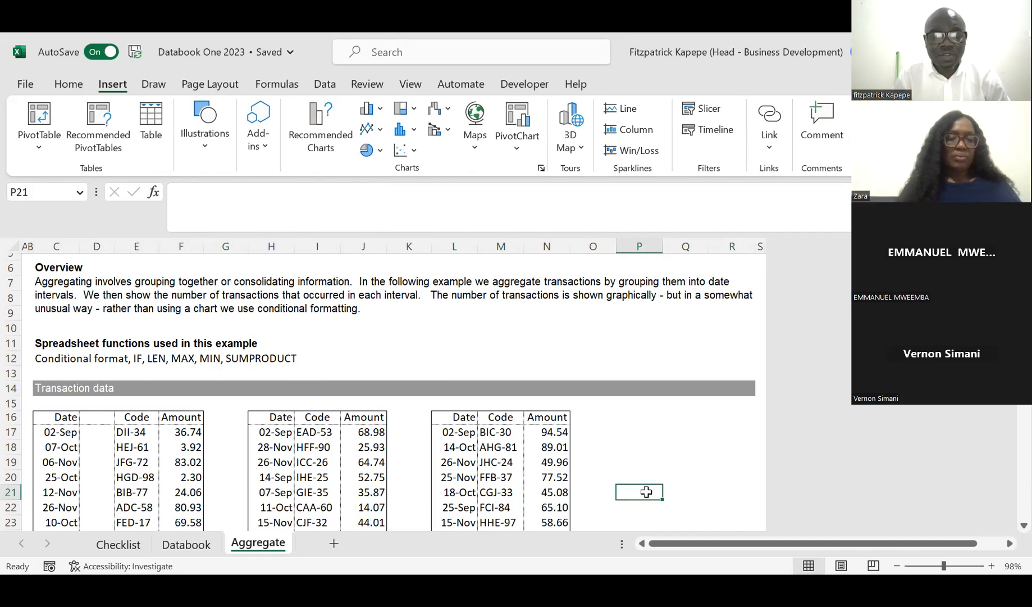
pyautogui.click(332, 546)
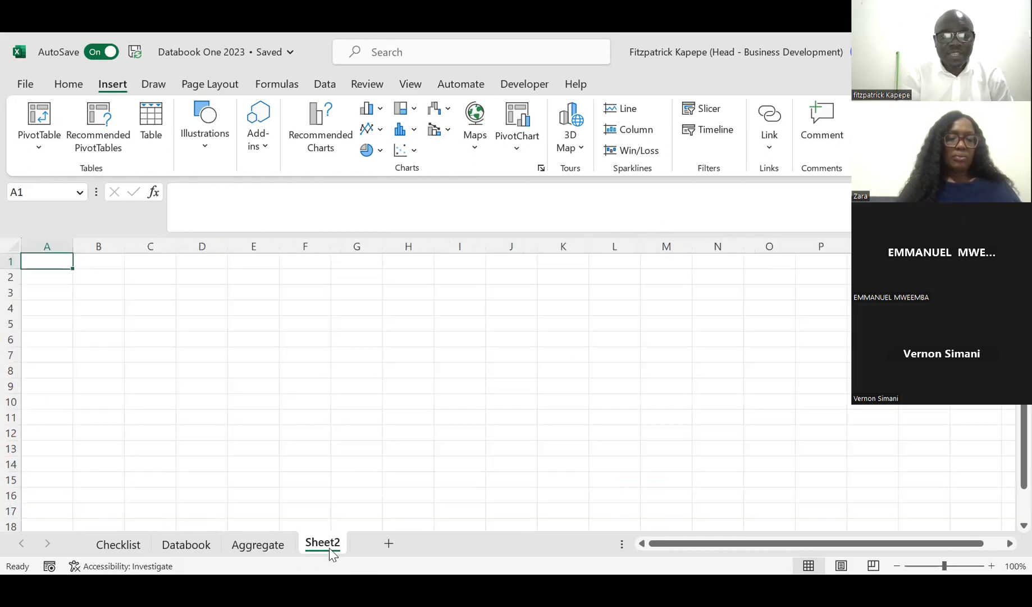
# Step: Enter the month headings Jan in cell D3 and Feb in cell E3 of the new sheet
pyautogui.click(217, 293)
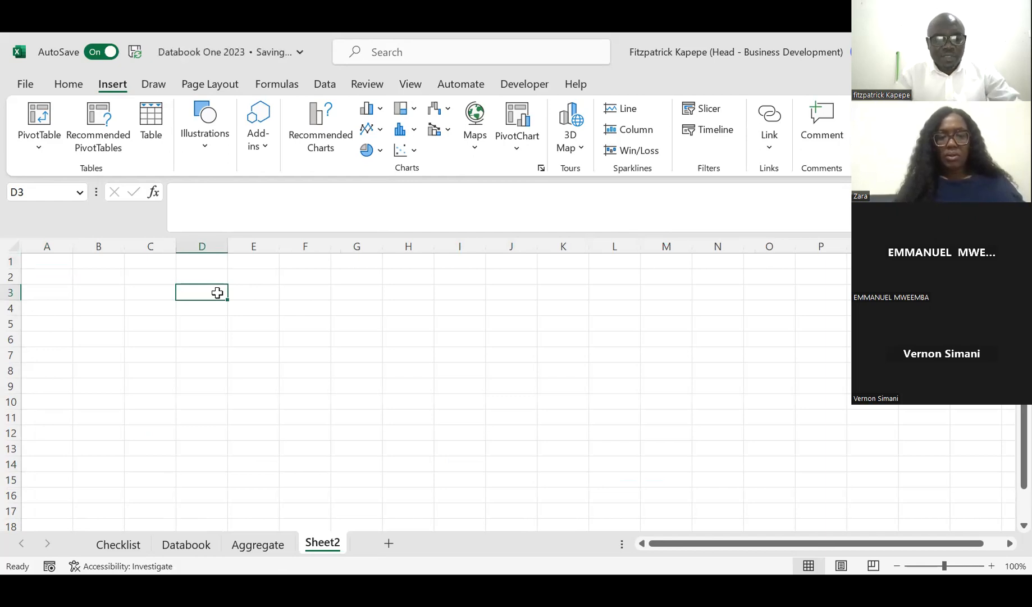
pyautogui.write('Janu')
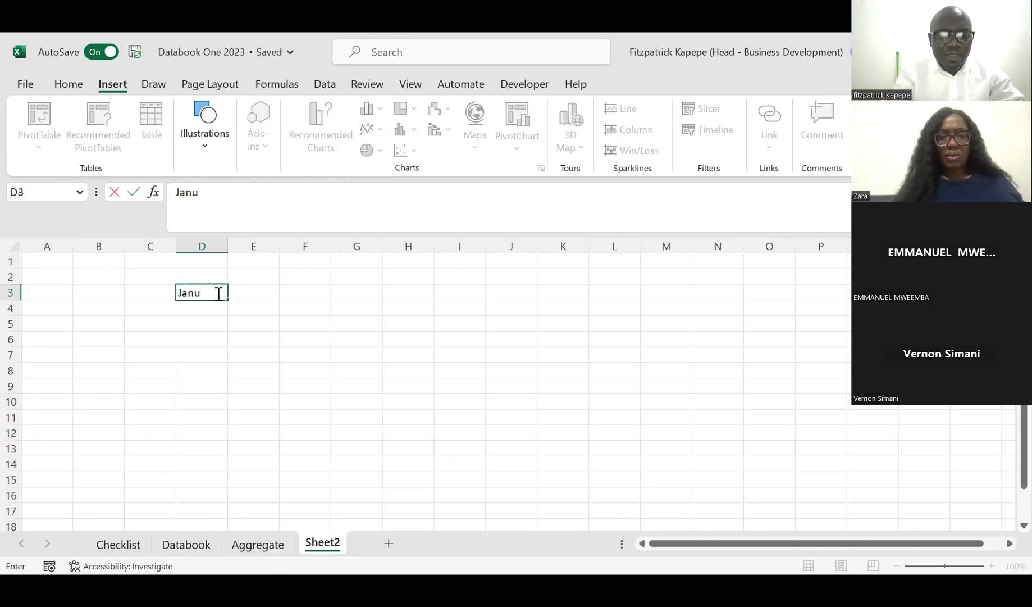
pyautogui.press('BackSpace')
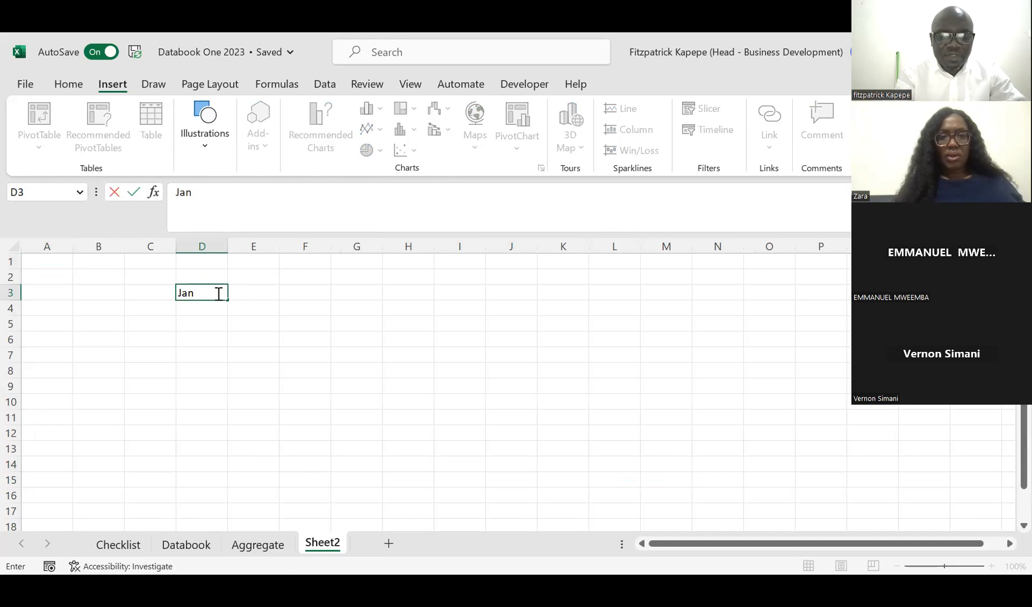
pyautogui.press('Return')
pyautogui.click(217, 293)
pyautogui.press('Tab')
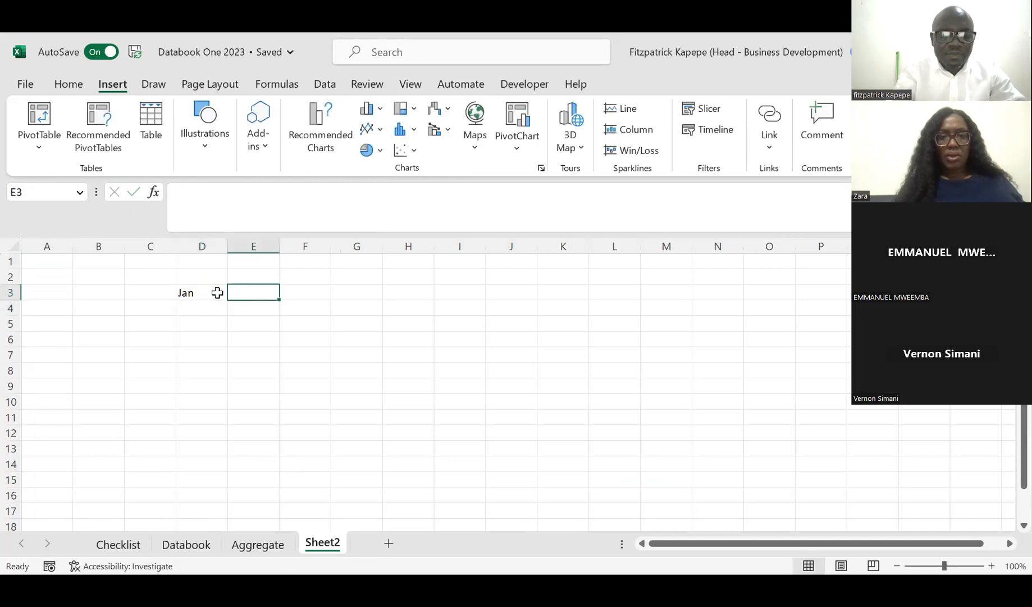
pyautogui.write('Feb')
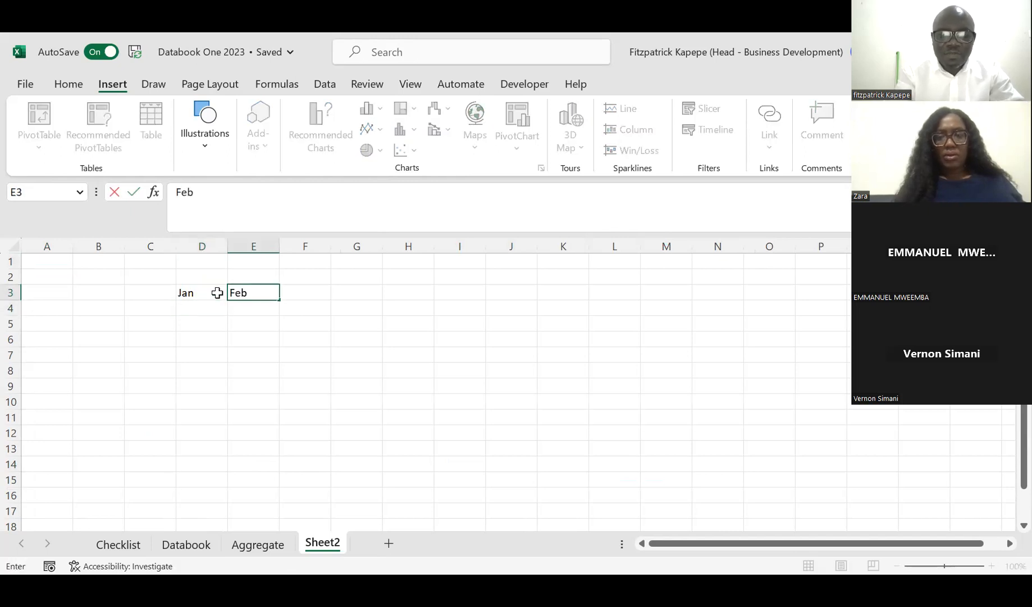
pyautogui.press('Return')
pyautogui.press('Up')
# Step: Extend the Jan and Feb headings as a fill series along row 3 through Dec in column O
pyautogui.click(217, 292)
pyautogui.hotkey('shift', 'Right')
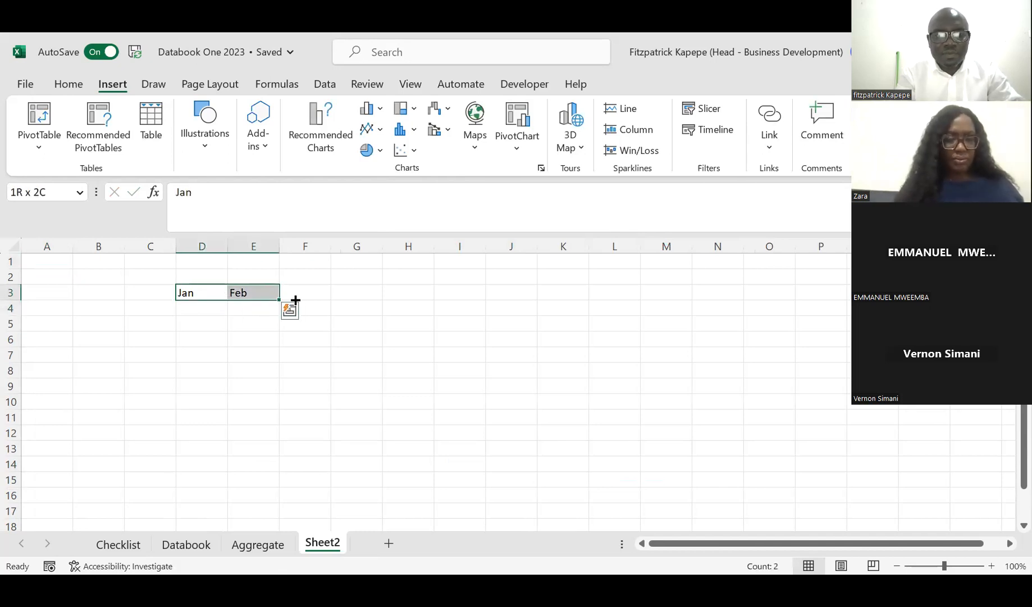
pyautogui.moveTo(546, 304); pyautogui.dragTo(769, 283)
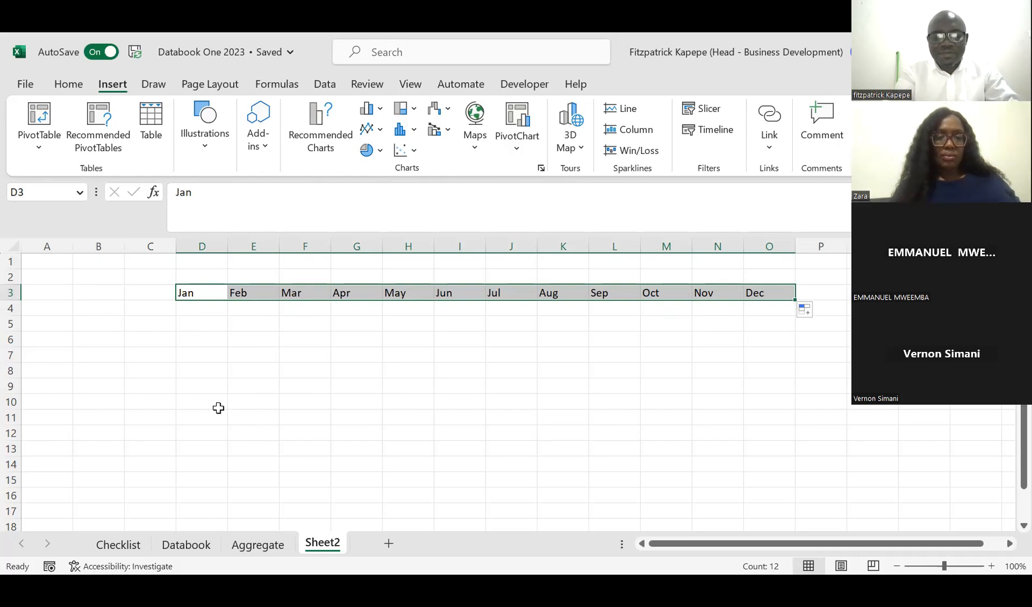
pyautogui.press('F2')
pyautogui.write('pvg')
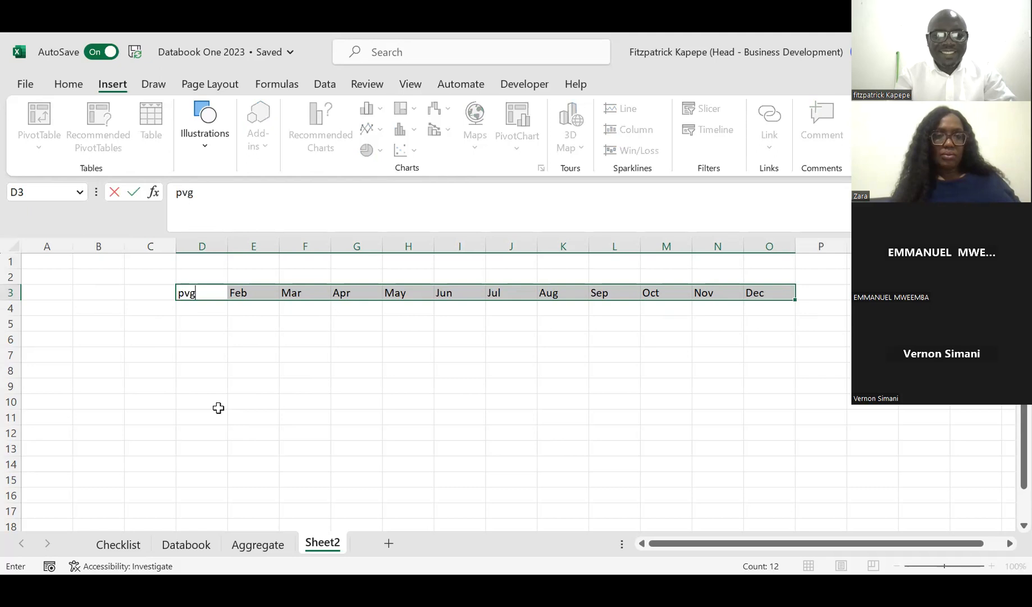
pyautogui.press('Escape')
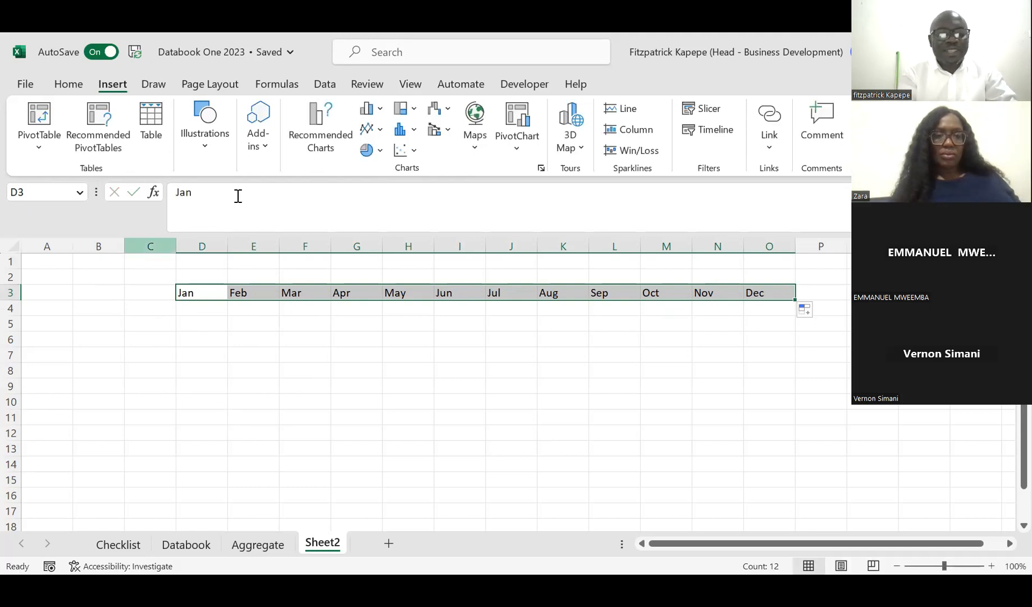
pyautogui.click(410, 85)
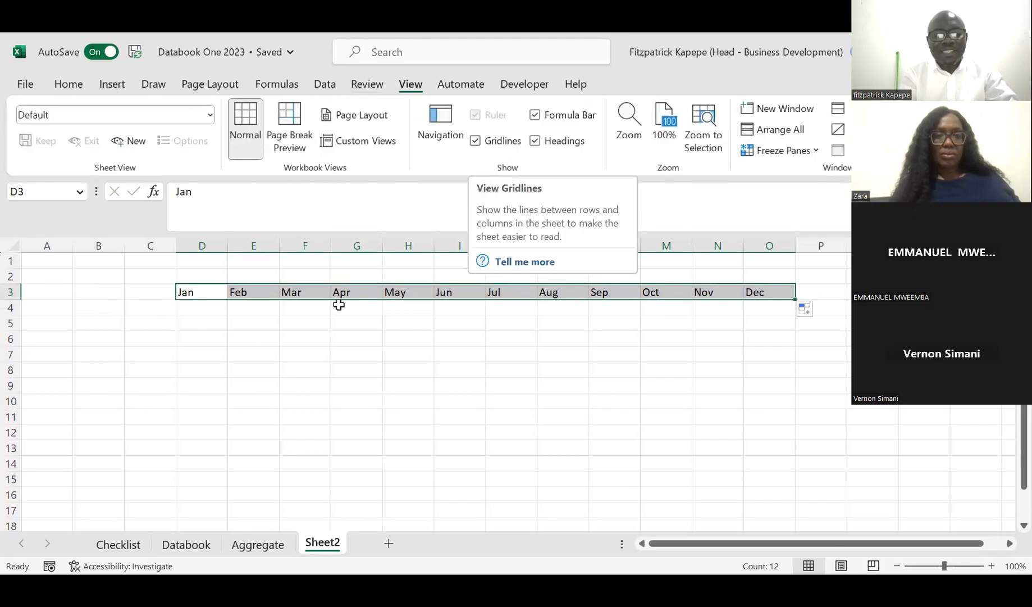
# Step: Enter the note "Alt P VG" in cell E1 above the month headings
pyautogui.click(239, 265)
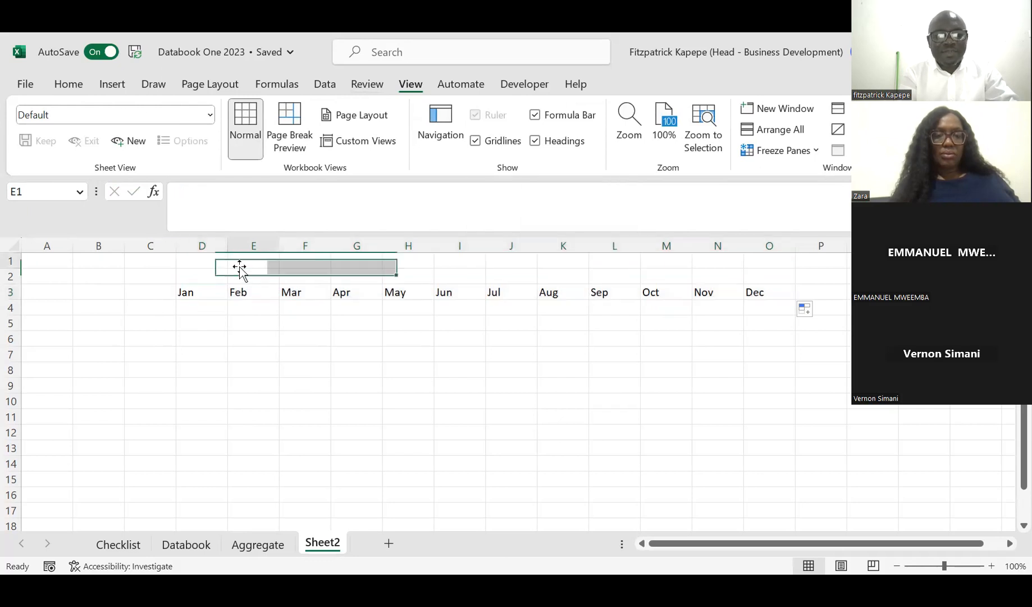
pyautogui.write('Alt')
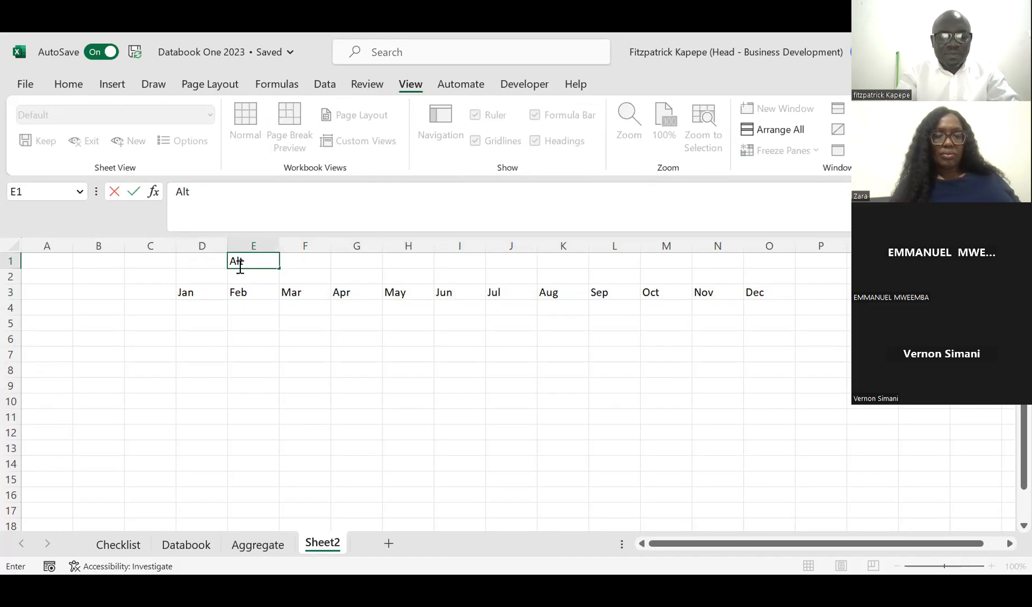
pyautogui.write(' P')
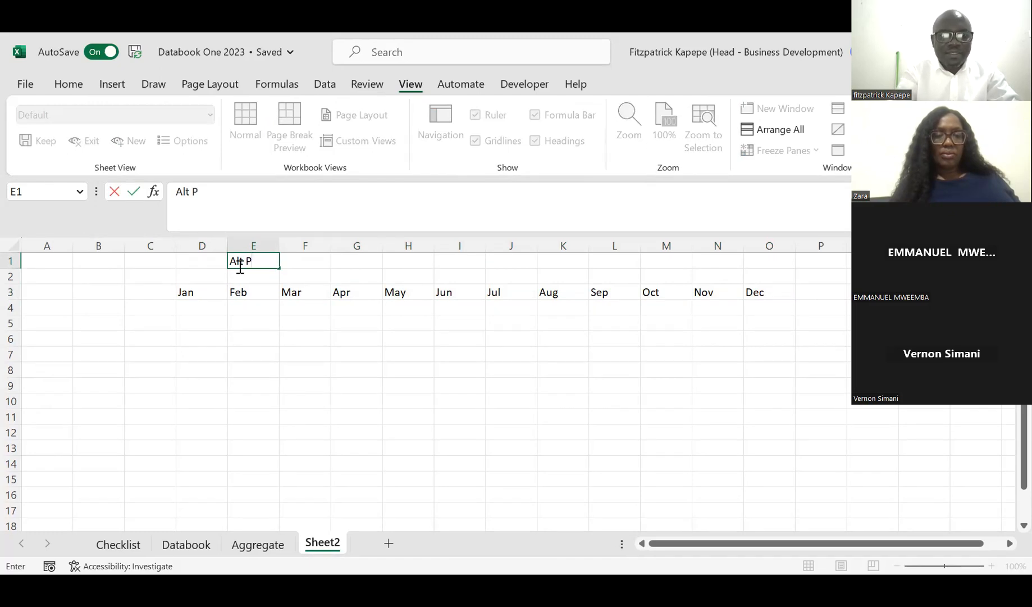
pyautogui.write(' VG')
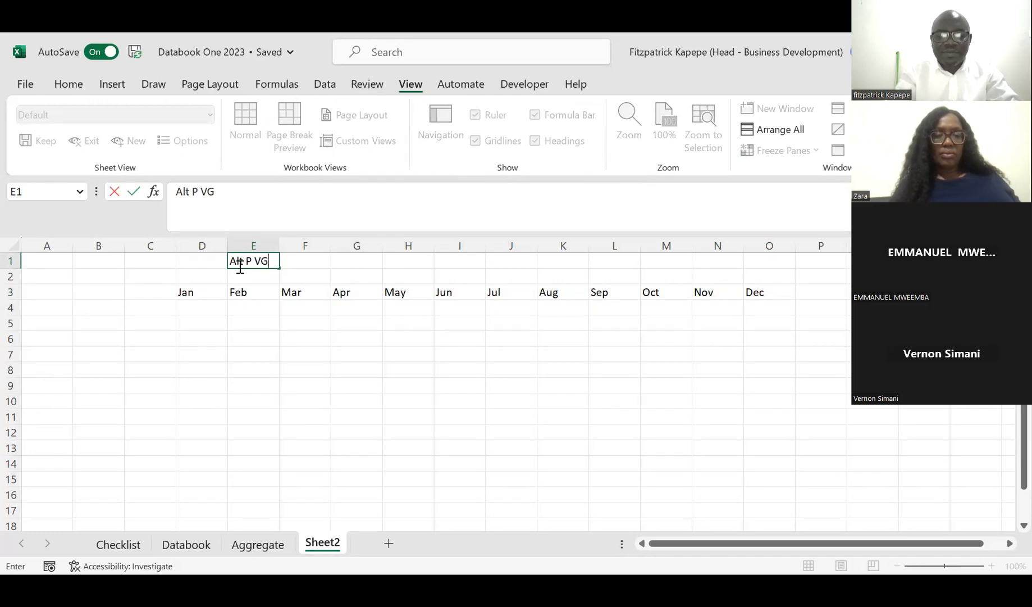
pyautogui.press('Return')
pyautogui.press('Down')
pyautogui.press('Down')
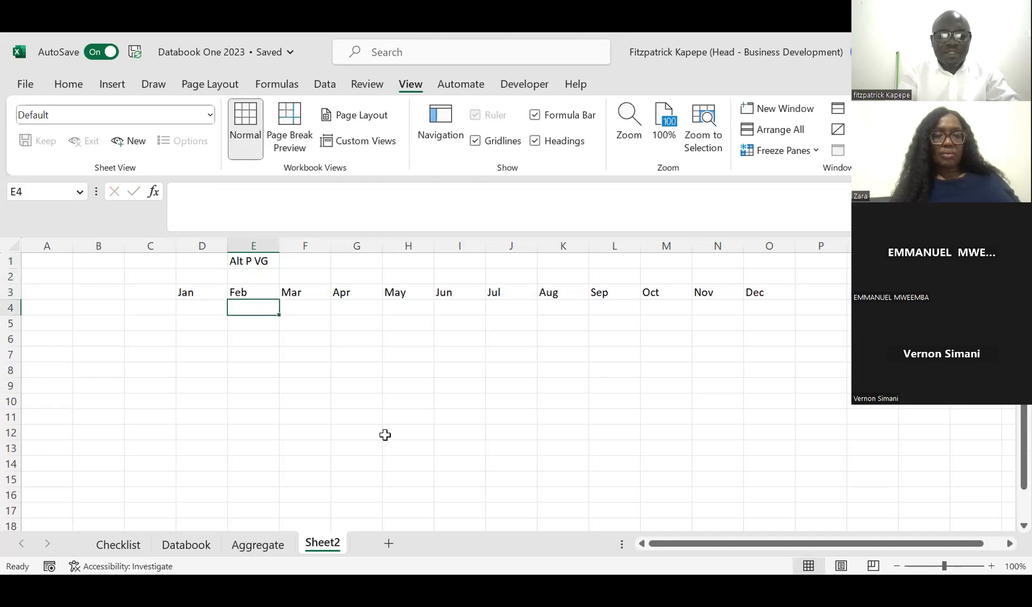
# Step: Hide the gridlines on Sheet2
pyautogui.press('alt')
pyautogui.press('p')
pyautogui.press('v')
pyautogui.press('g')
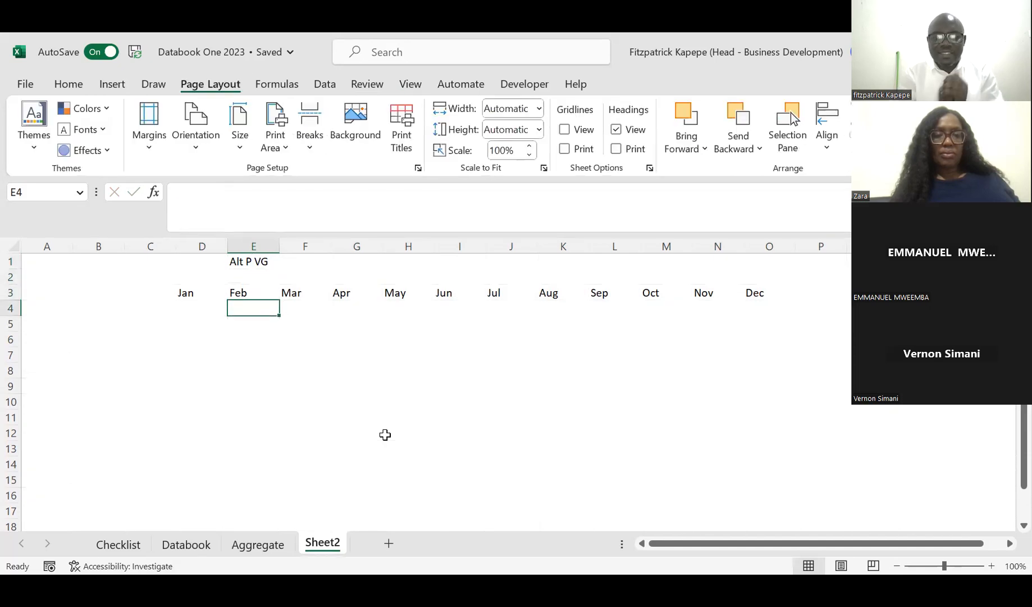
# Step: Enter the heading Price in cell C3, just before the Jan heading
pyautogui.press('Left')
pyautogui.press('Left')
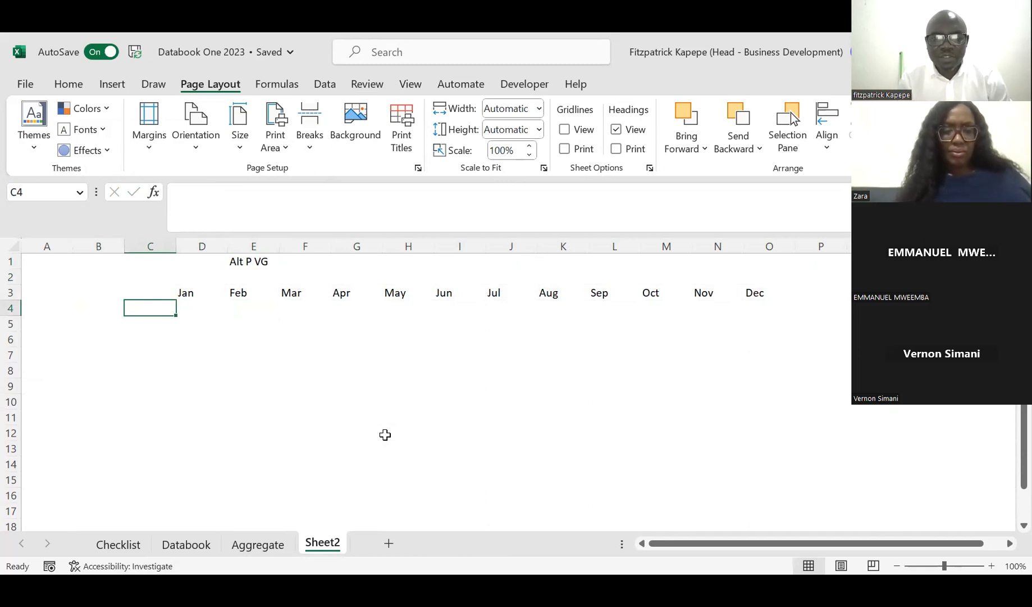
pyautogui.press('Up')
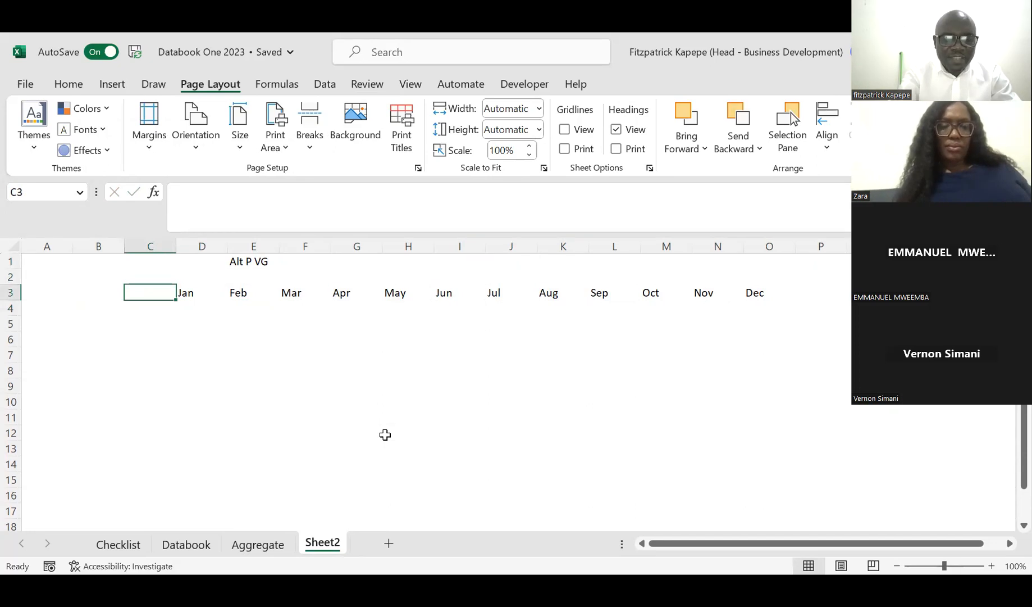
pyautogui.write('Price')
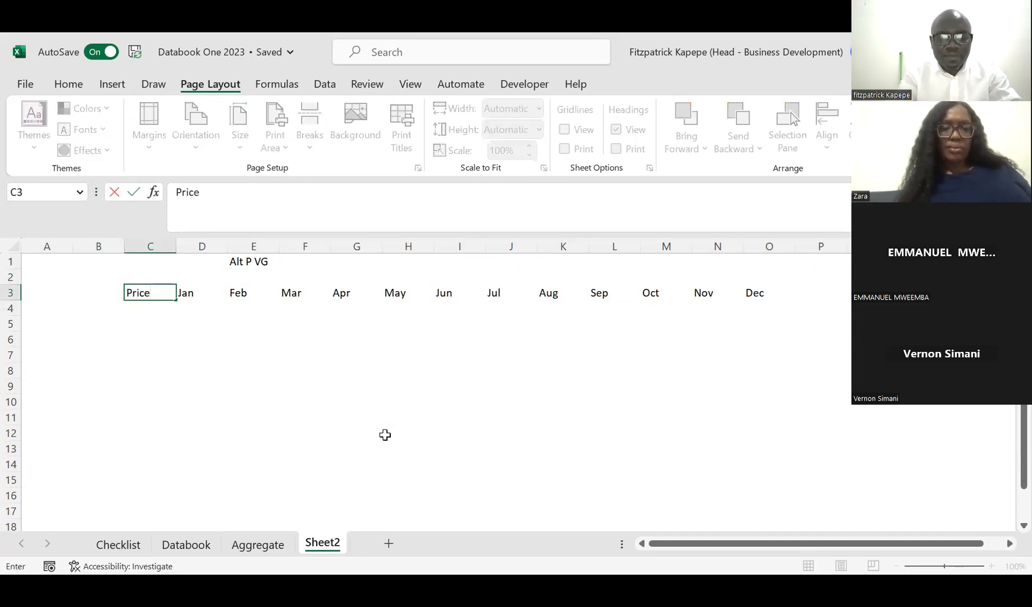
pyautogui.press('Return')
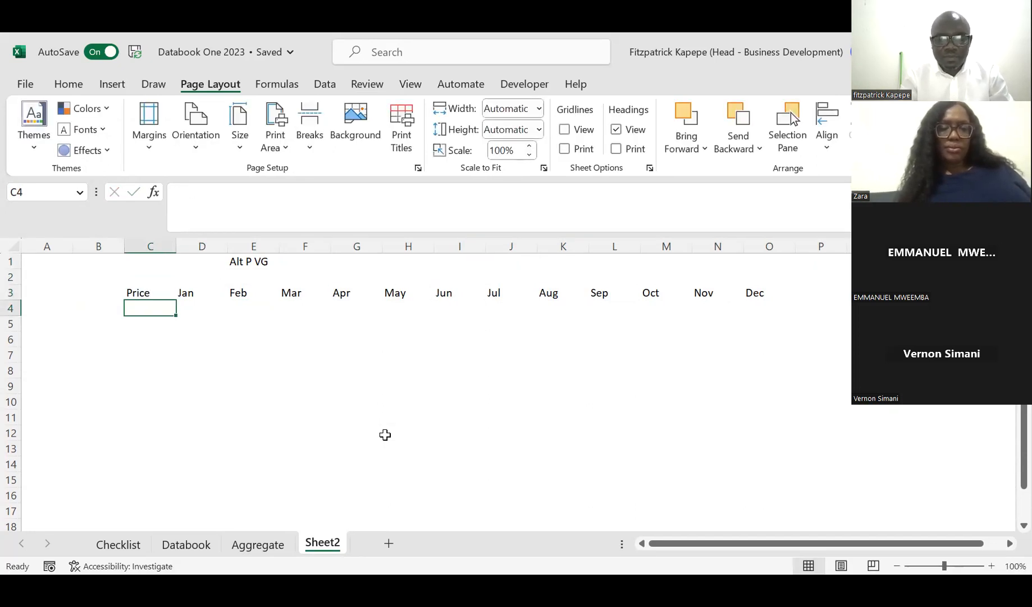
pyautogui.press('Down')
pyautogui.press('Down')
pyautogui.press('Down')
pyautogui.press('Down')
pyautogui.press('Down')
pyautogui.press('Up')
pyautogui.press('Up')
pyautogui.press('Up')
pyautogui.press('Up')
pyautogui.press('Up')
pyautogui.press('Down')
pyautogui.press('Up')
pyautogui.press('Down')
pyautogui.press('Right')
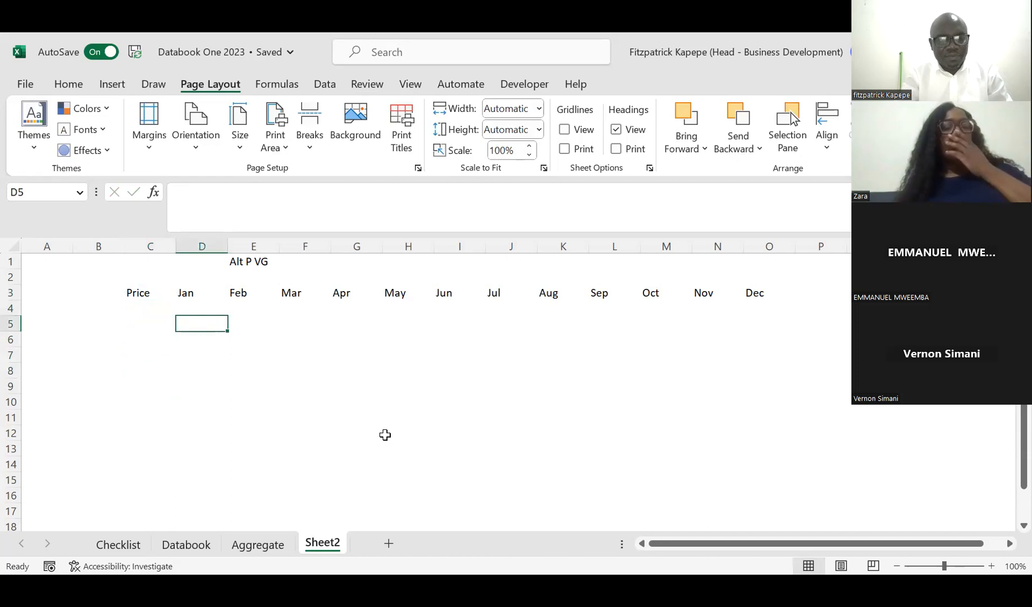
# Step: Enter the heading "Descr. Prod" in cell B3 and fit column B's width to its text
pyautogui.press('Left')
pyautogui.press('Left')
pyautogui.press('Up')
pyautogui.press('Up')
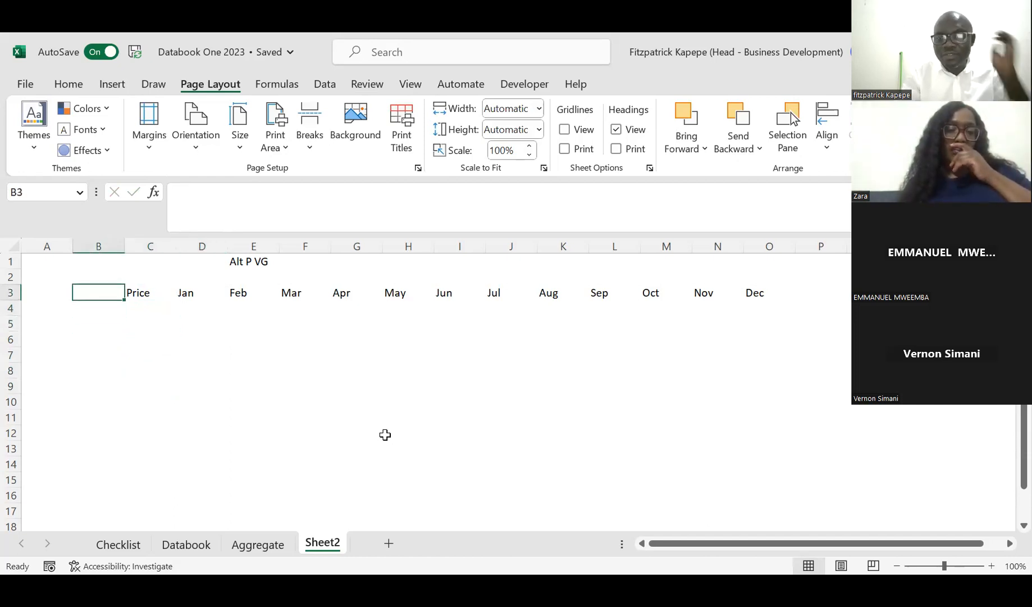
pyautogui.write('Decsr')
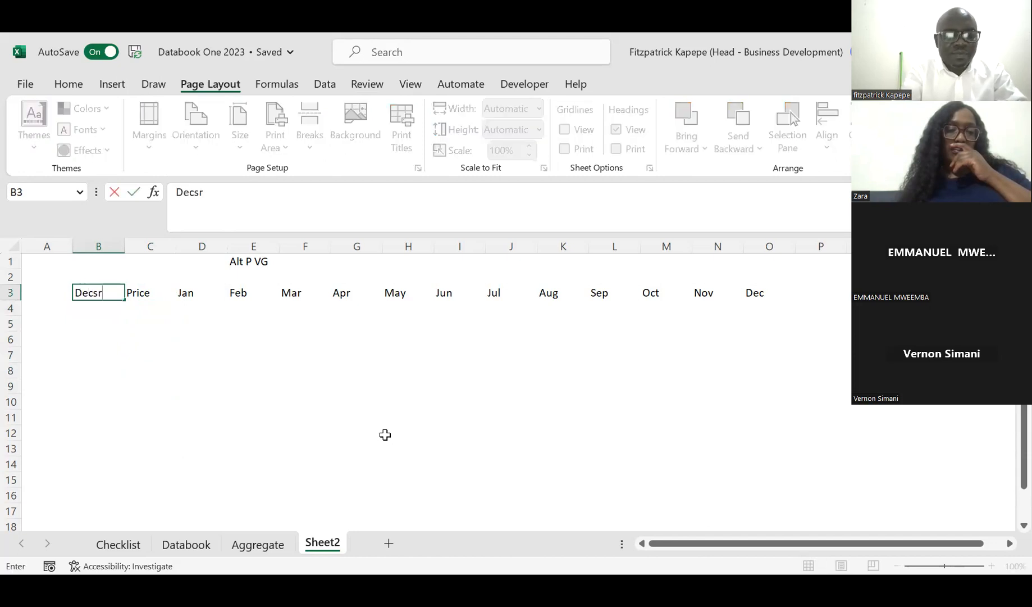
pyautogui.write('sc')
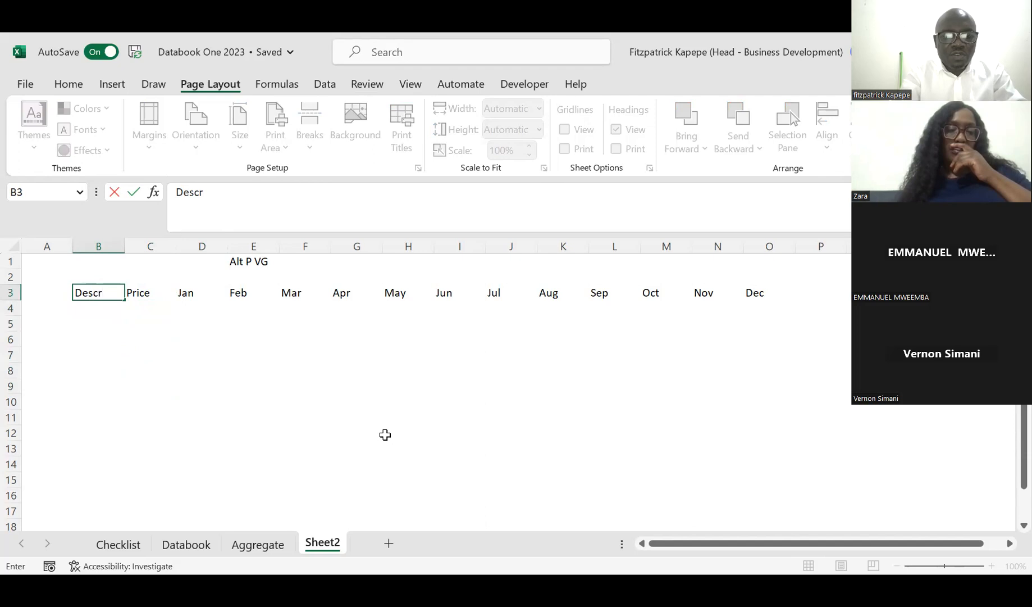
pyautogui.write('r. Stc')
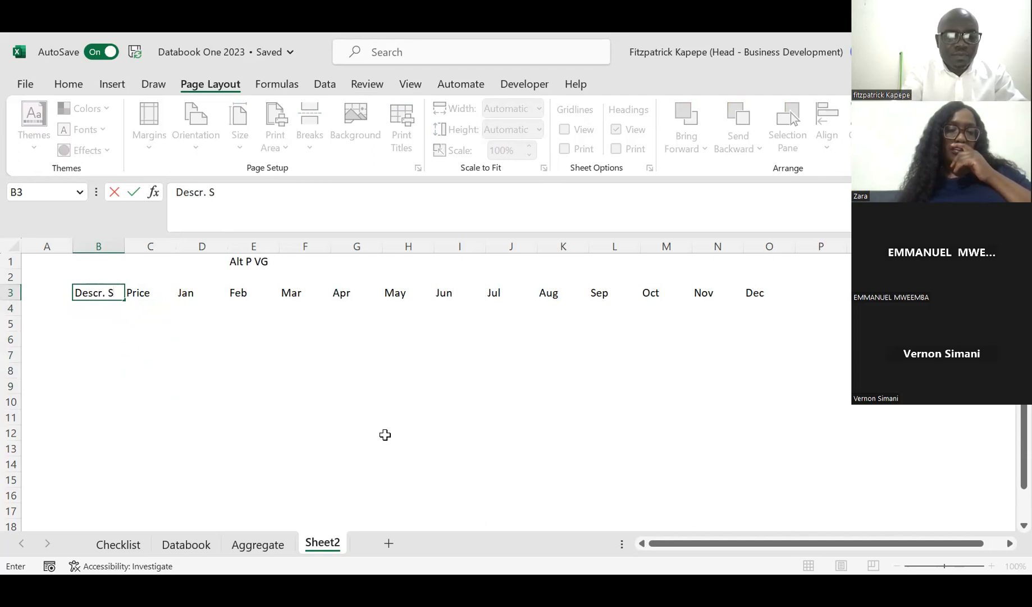
pyautogui.press('BackSpace')
pyautogui.press('BackSpace')
pyautogui.press('BackSpace')
pyautogui.write('Prod')
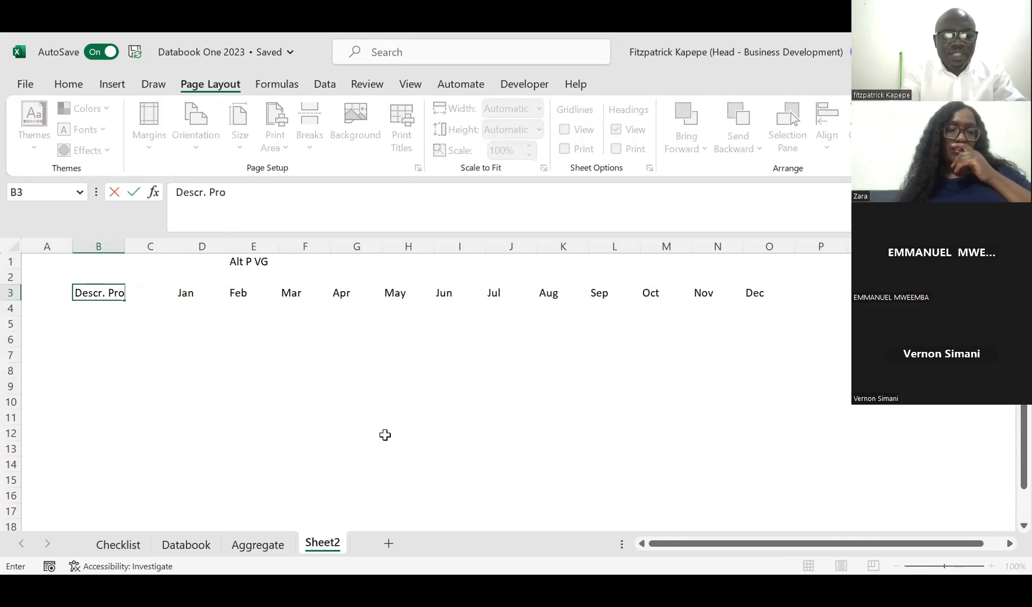
pyautogui.press('Return')
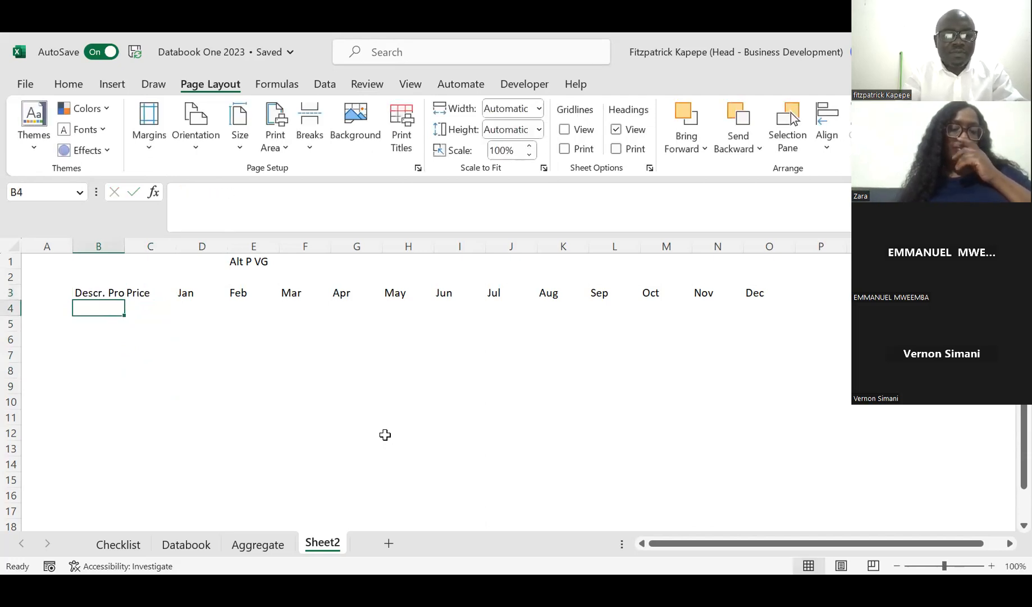
pyautogui.doubleClick(124, 246)
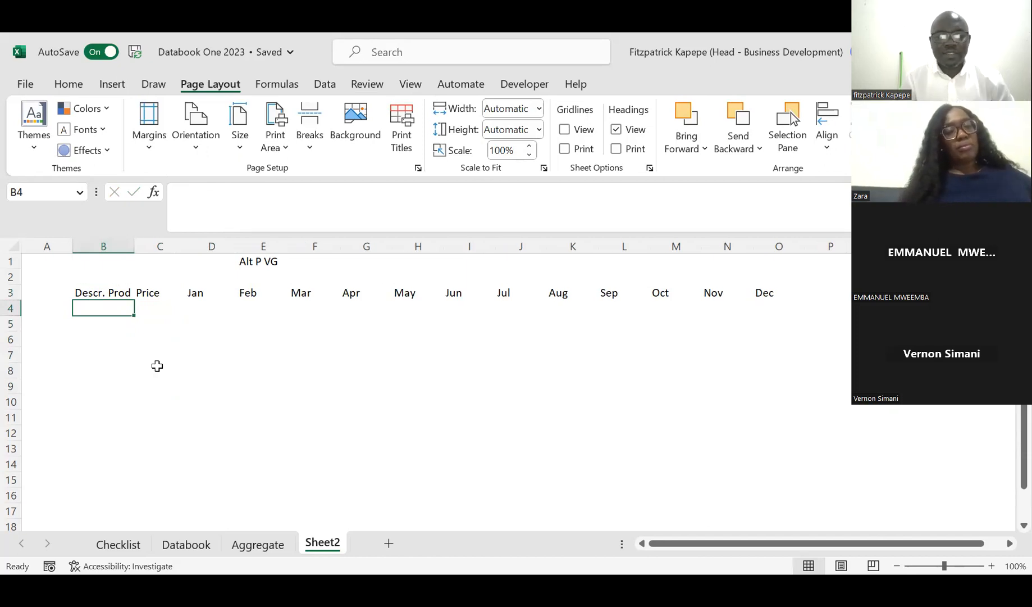
# Step: Enter the product names Mango and Orange in cells B5 and B6 of the product description column
pyautogui.press('Down')
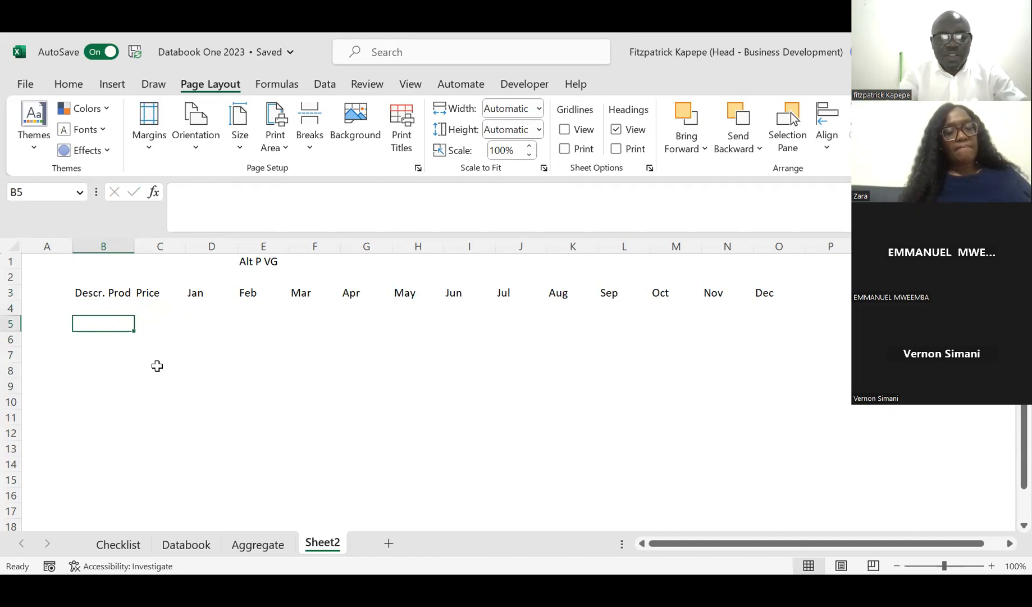
pyautogui.write('Mango')
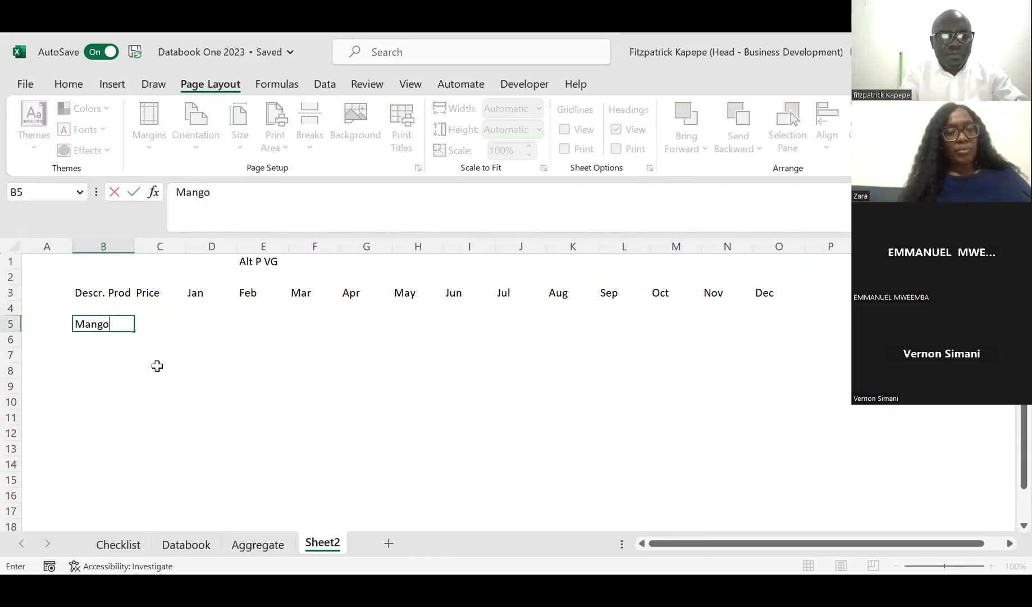
pyautogui.press('Return')
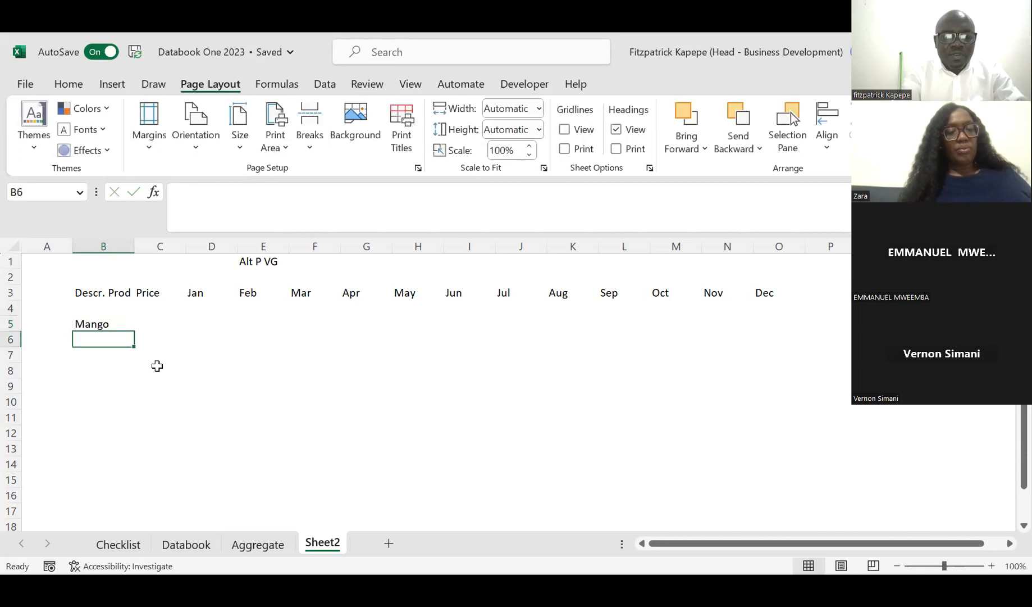
pyautogui.write('Orange')
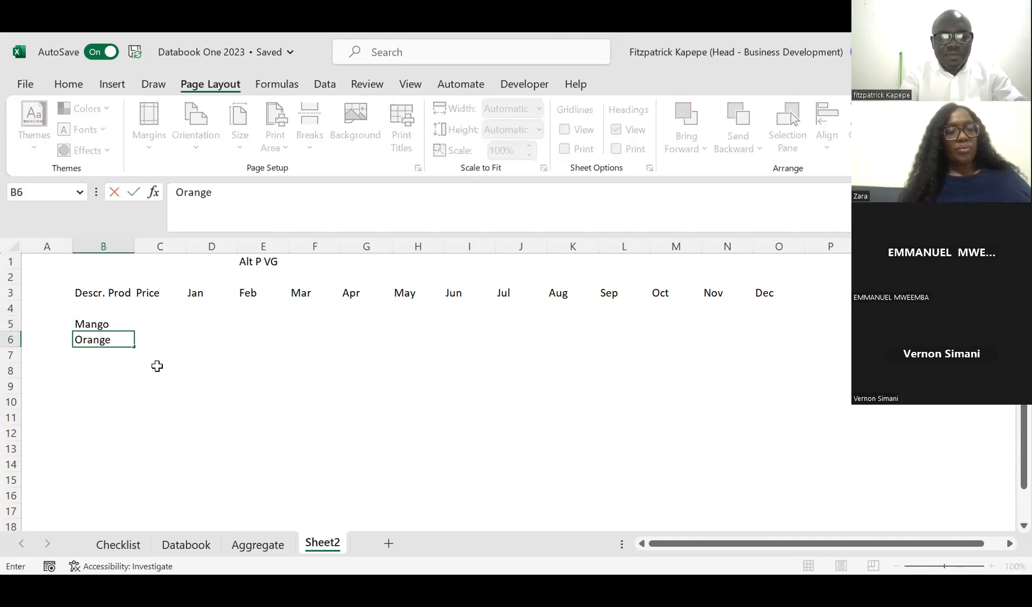
pyautogui.press('Return')
# Step: Continue the product list with Lemon, Guava and Apple in cells B7 to B9
pyautogui.write('Lm')
pyautogui.press('BackSpace')
pyautogui.write('emon')
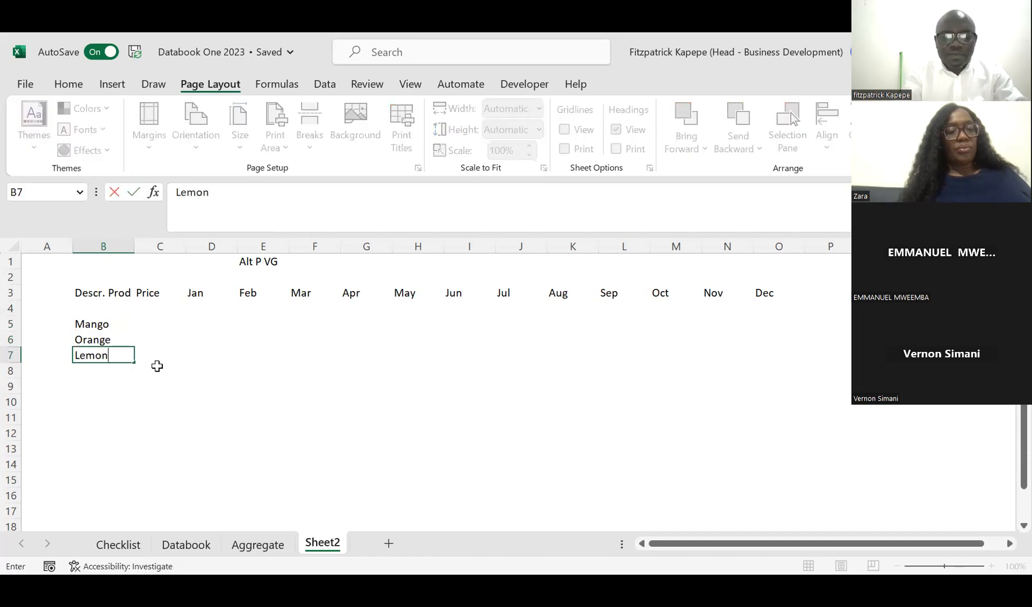
pyautogui.press('Return')
pyautogui.write('Guava')
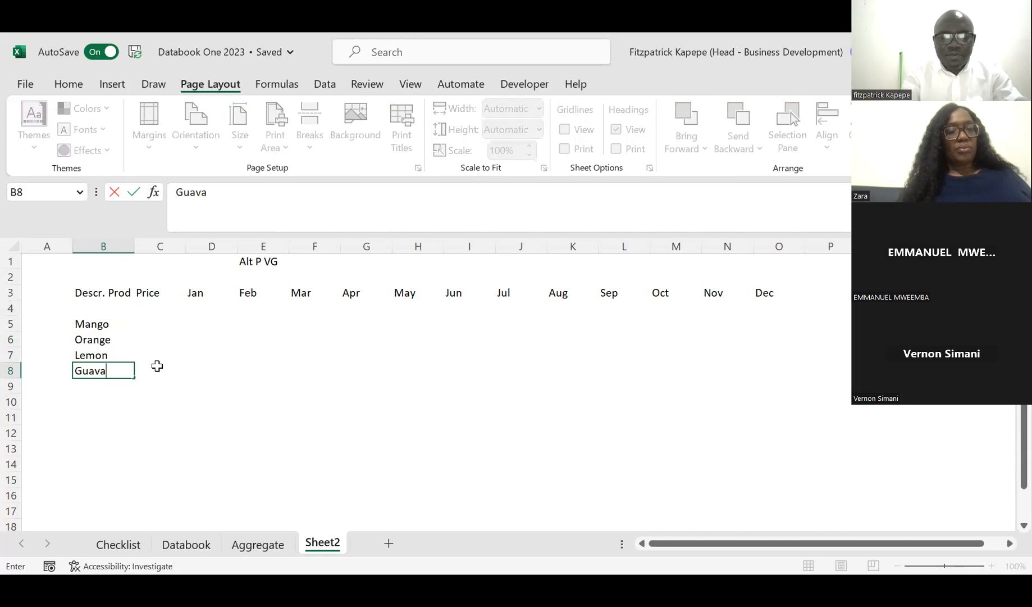
pyautogui.press('Return')
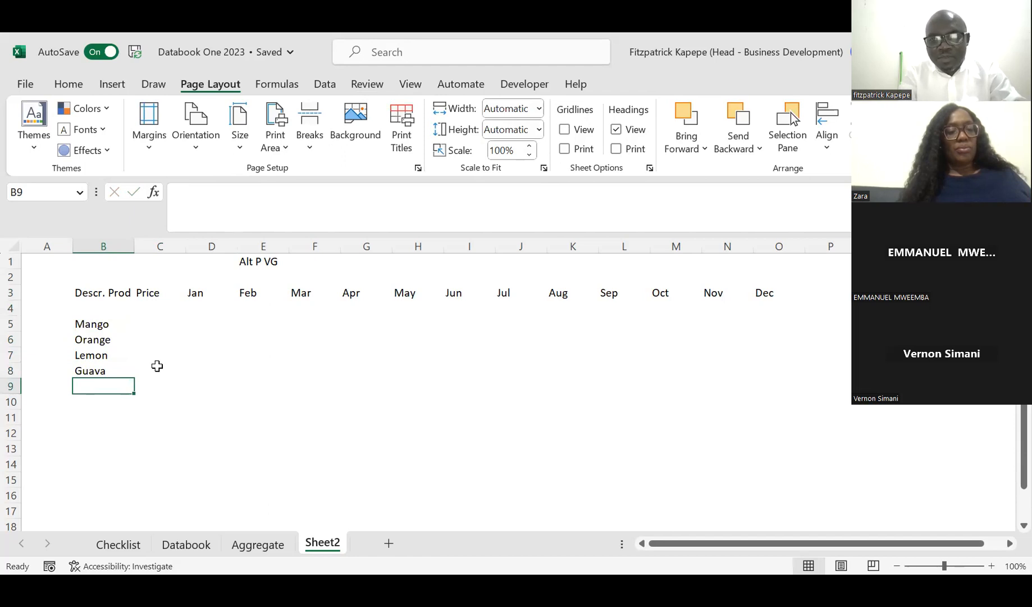
pyautogui.write('Apple')
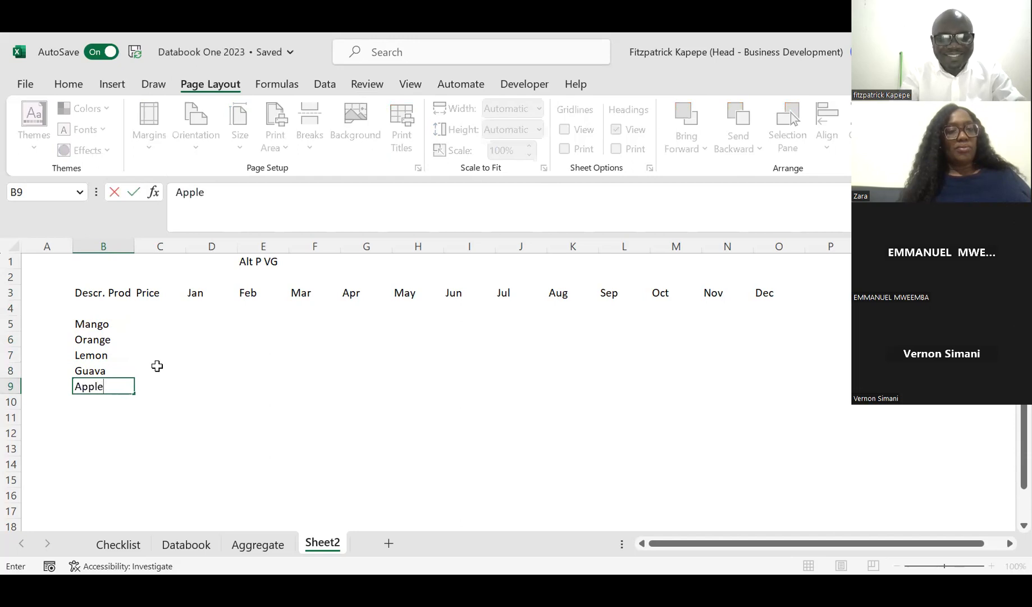
pyautogui.press('Return')
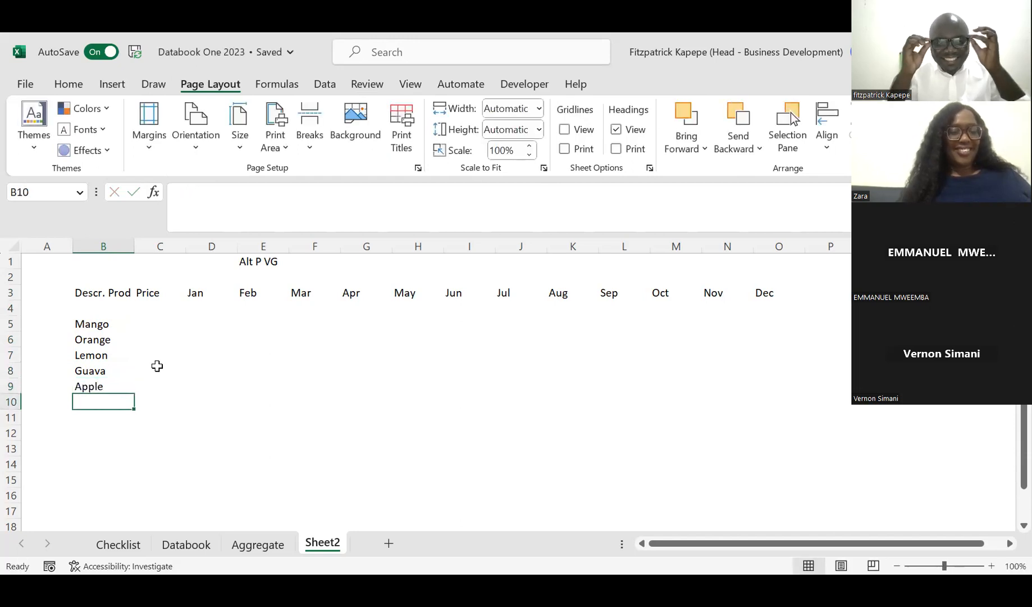
# Step: Enter the label "Total Sales" in cell B11 and widen column B slightly
pyautogui.press('Down')
pyautogui.press('Up')
pyautogui.press('Down')
pyautogui.press('Down')
pyautogui.press('Up')
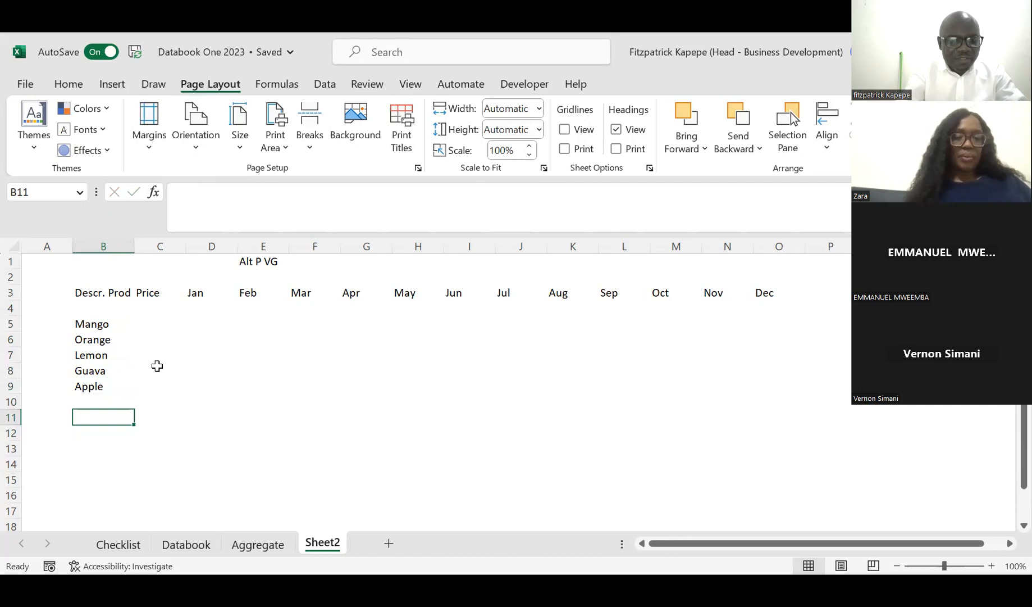
pyautogui.write('Tota')
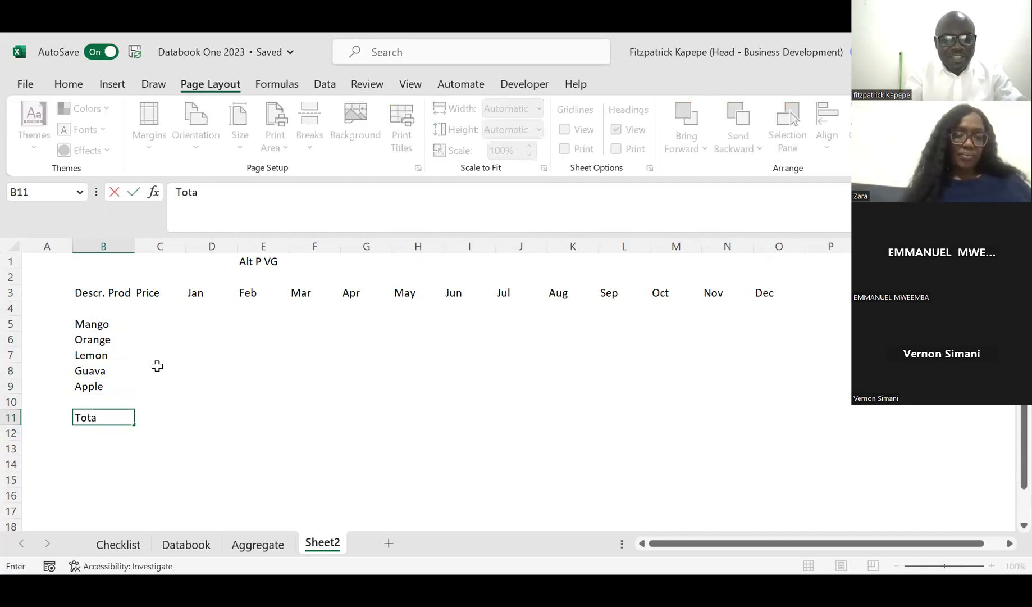
pyautogui.write('l Sales')
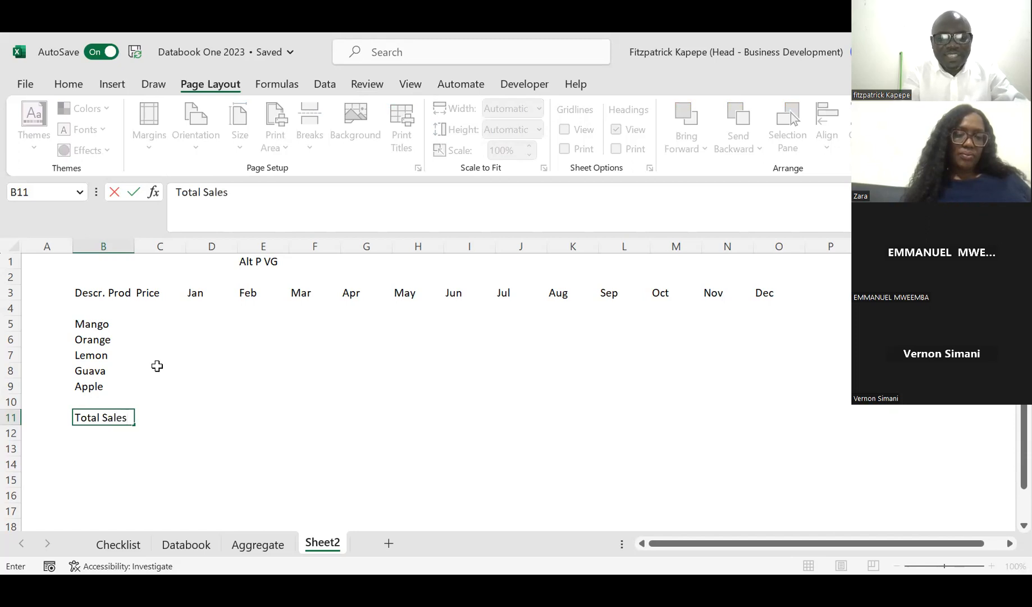
pyautogui.press('Return')
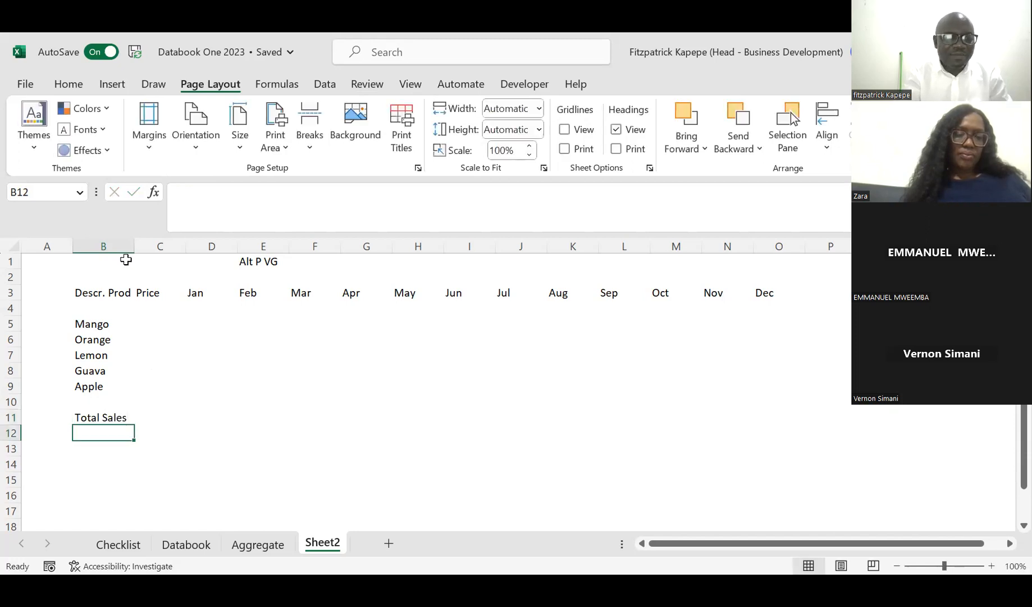
pyautogui.moveTo(136, 242); pyautogui.dragTo(147, 241)
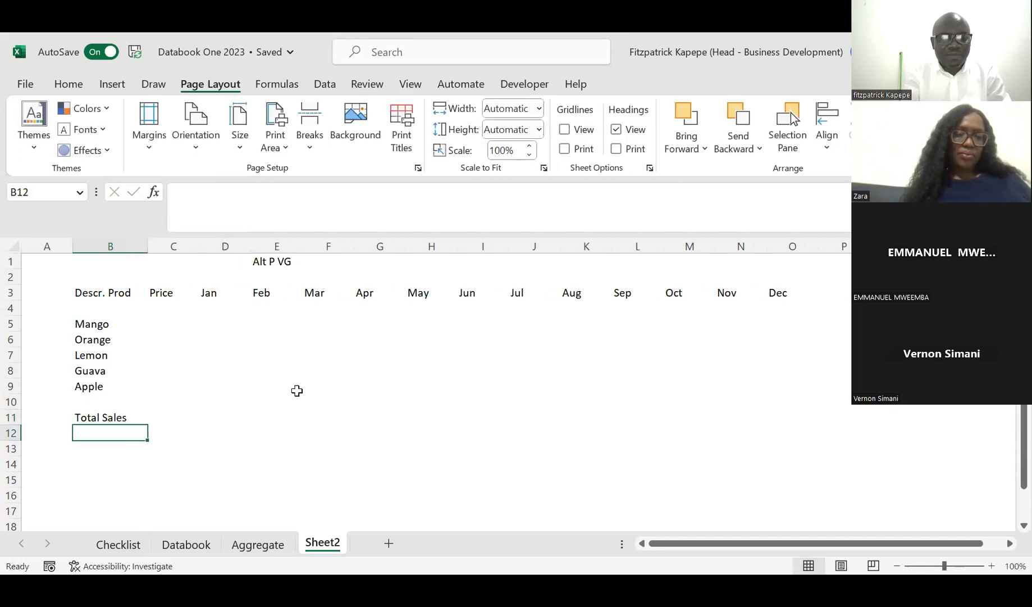
# Step: Apply the orange bordered Input cell style to the January to December cells of all five products, D5 to O9
pyautogui.click(209, 324)
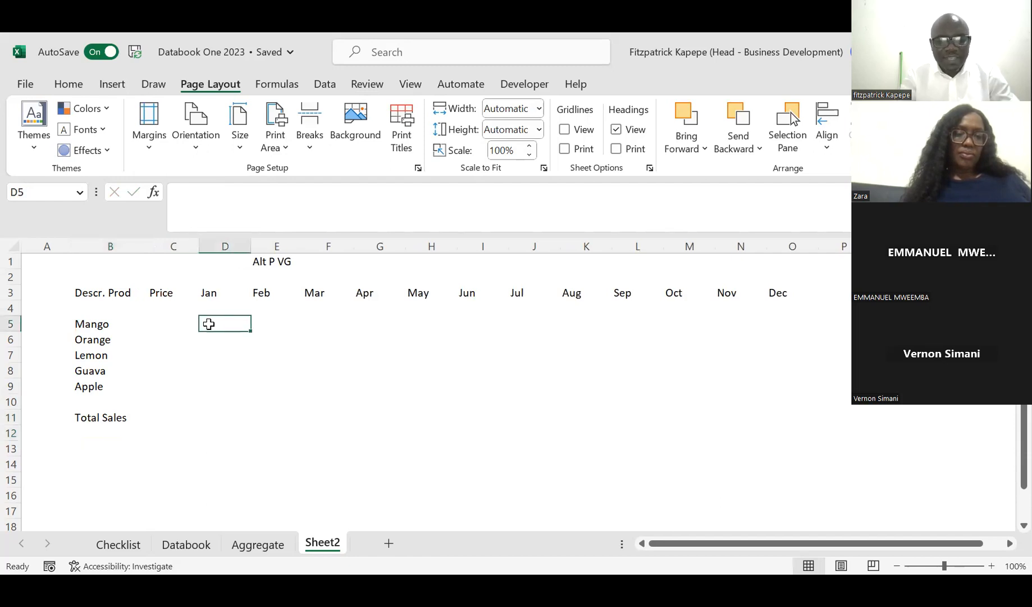
pyautogui.hotkey('shift', 'Down')
pyautogui.hotkey('shift', 'Down')
pyautogui.hotkey('shift', 'Down')
pyautogui.hotkey('shift', 'Down')
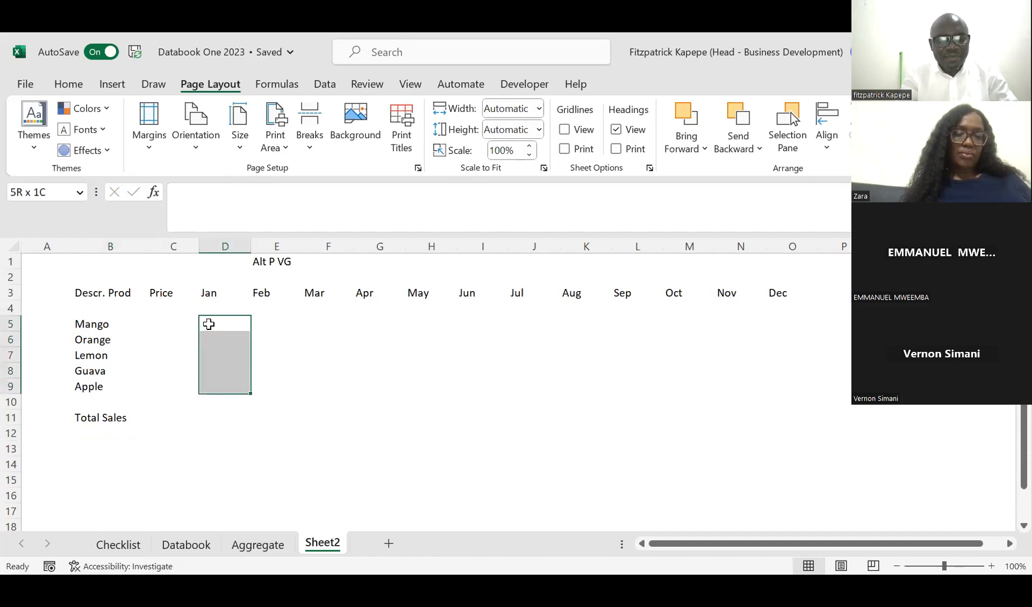
pyautogui.hotkey('shift', 'Right')
pyautogui.hotkey('shift', 'Right')
pyautogui.hotkey('shift', 'Right')
pyautogui.hotkey('shift', 'Right')
pyautogui.hotkey('shift', 'Right')
pyautogui.hotkey('shift', 'Right')
pyautogui.hotkey('shift', 'Right')
pyautogui.hotkey('shift', 'Right')
pyautogui.hotkey('shift', 'Right')
pyautogui.hotkey('shift', 'Right')
pyautogui.hotkey('shift', 'Right')
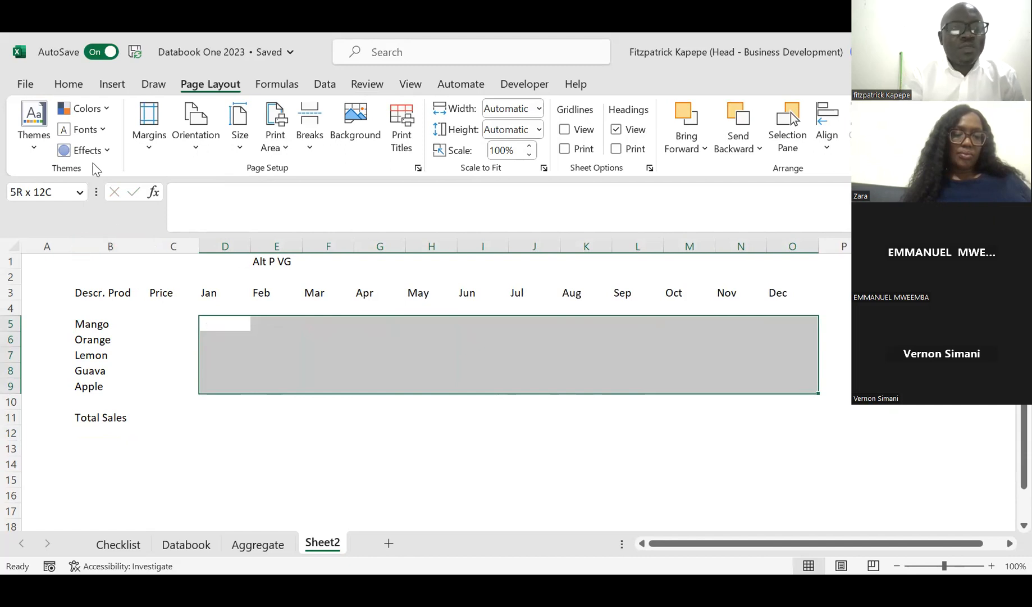
pyautogui.click(68, 86)
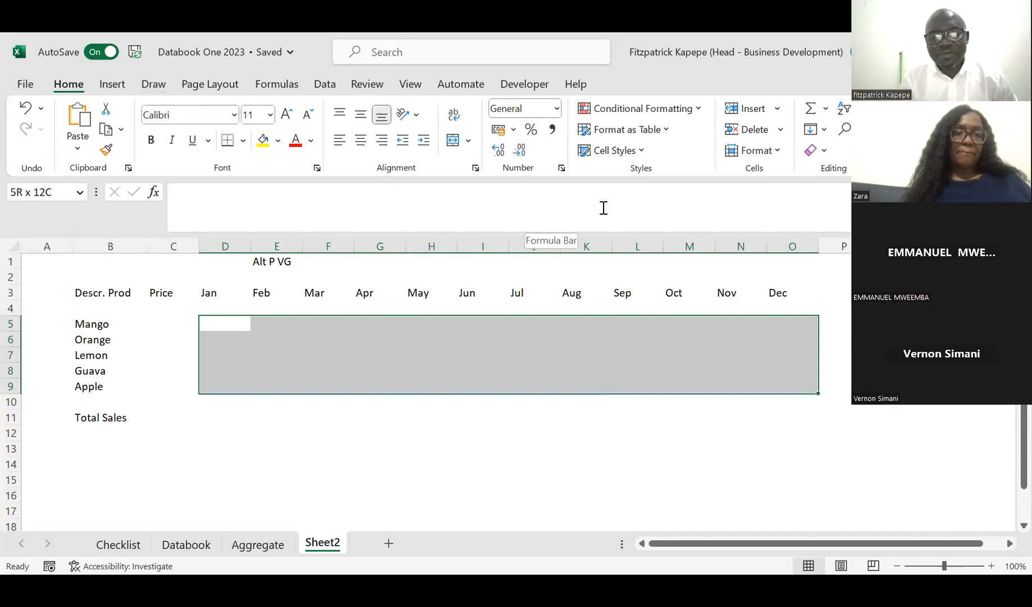
pyautogui.click(643, 153)
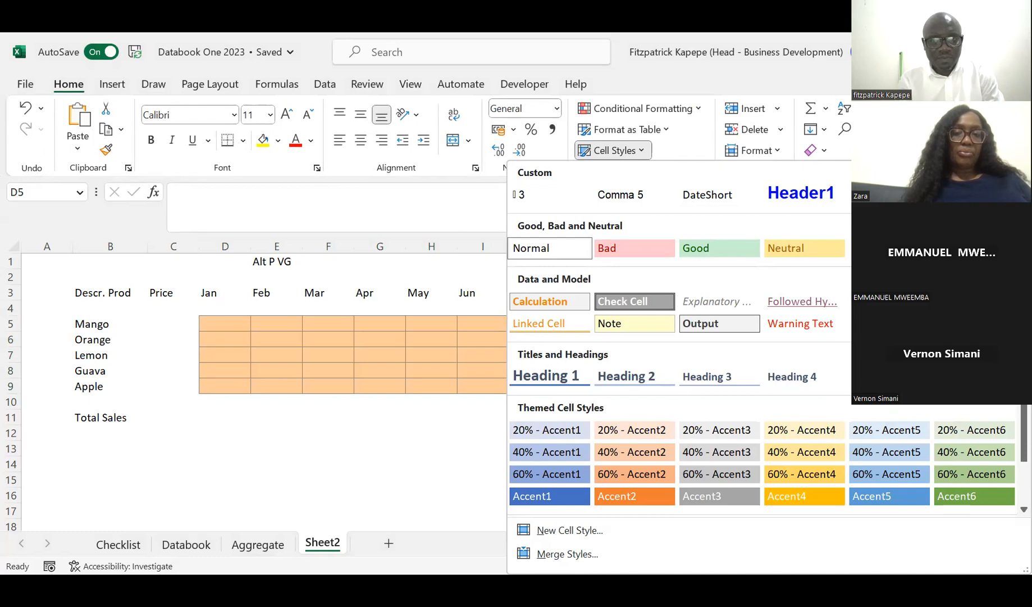
pyautogui.click(222, 419)
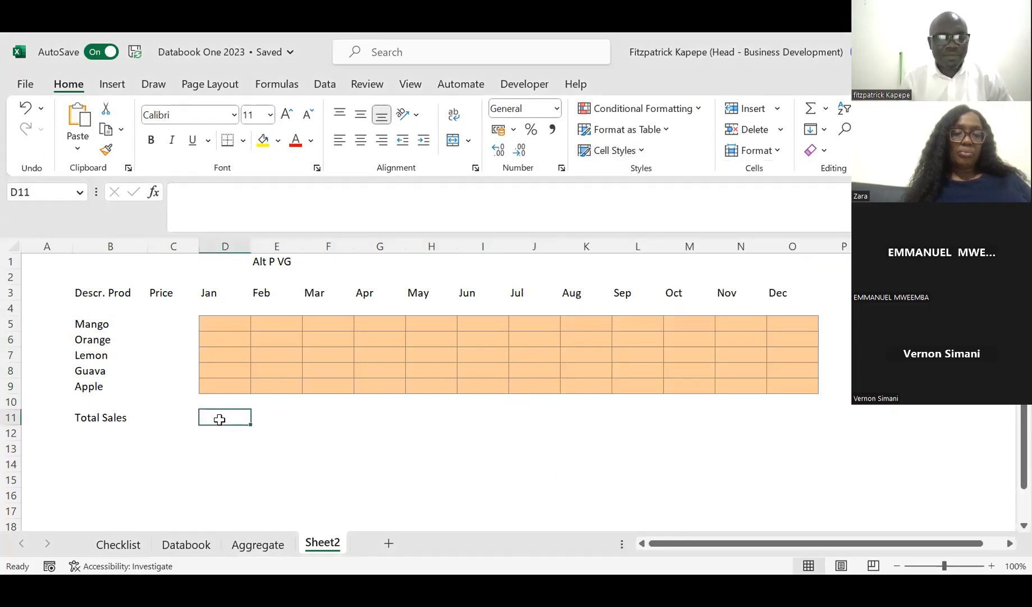
# Step: Add a data validation input message reading "Enter quantities" to the monthly product cells D5 to O9
pyautogui.press('Up')
pyautogui.press('Up')
pyautogui.press('Up')
pyautogui.press('Up')
pyautogui.press('Up')
pyautogui.press('Up')
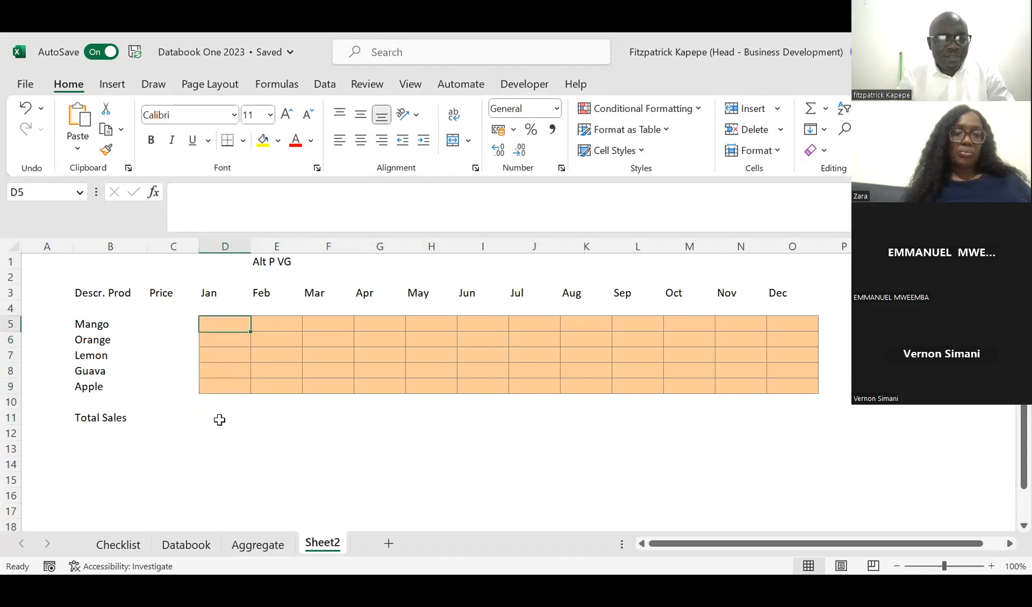
pyautogui.hotkey('shift', 'Down')
pyautogui.hotkey('shift', 'Down')
pyautogui.hotkey('shift', 'Down')
pyautogui.hotkey('shift', 'Down')
pyautogui.hotkey('shift', 'Right')
pyautogui.hotkey('shift', 'Right')
pyautogui.hotkey('shift', 'Right')
pyautogui.hotkey('shift', 'Right')
pyautogui.hotkey('shift', 'Right')
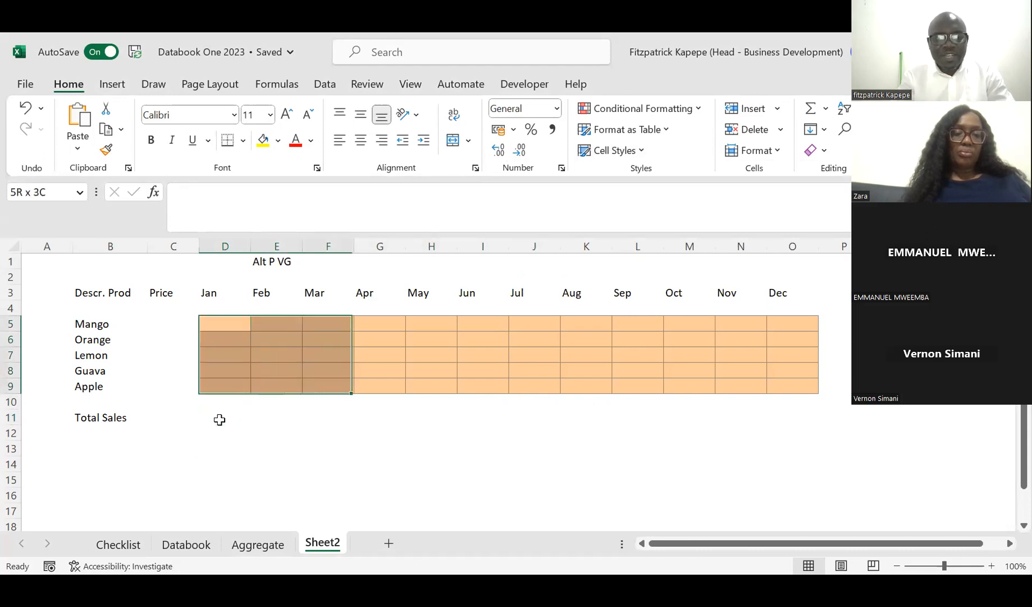
pyautogui.hotkey('shift', 'Right')
pyautogui.hotkey('shift', 'Right')
pyautogui.hotkey('shift', 'Right')
pyautogui.hotkey('shift', 'Right')
pyautogui.hotkey('shift', 'Right')
pyautogui.hotkey('shift', 'Right')
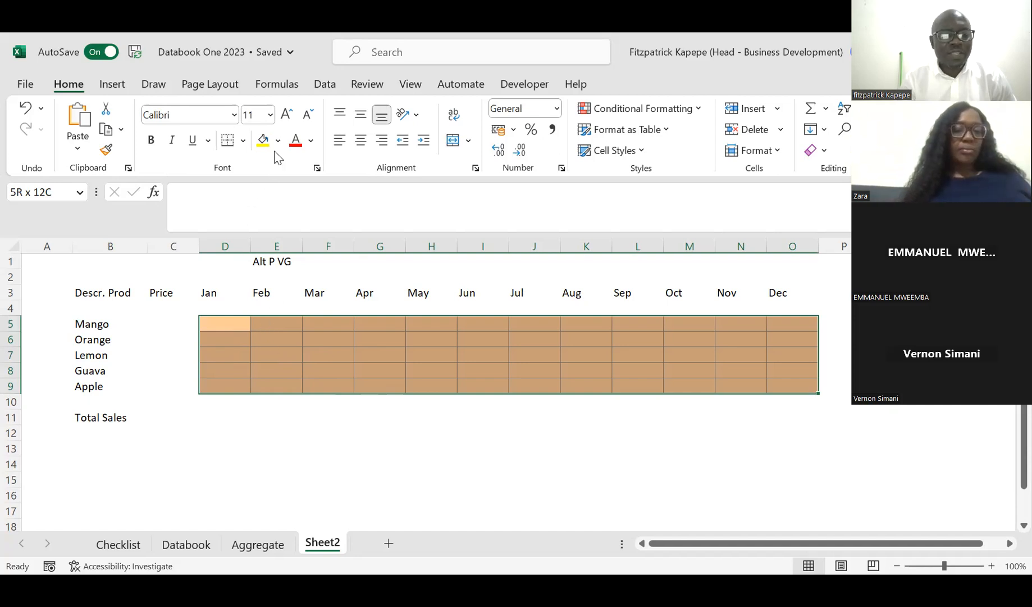
pyautogui.click(326, 88)
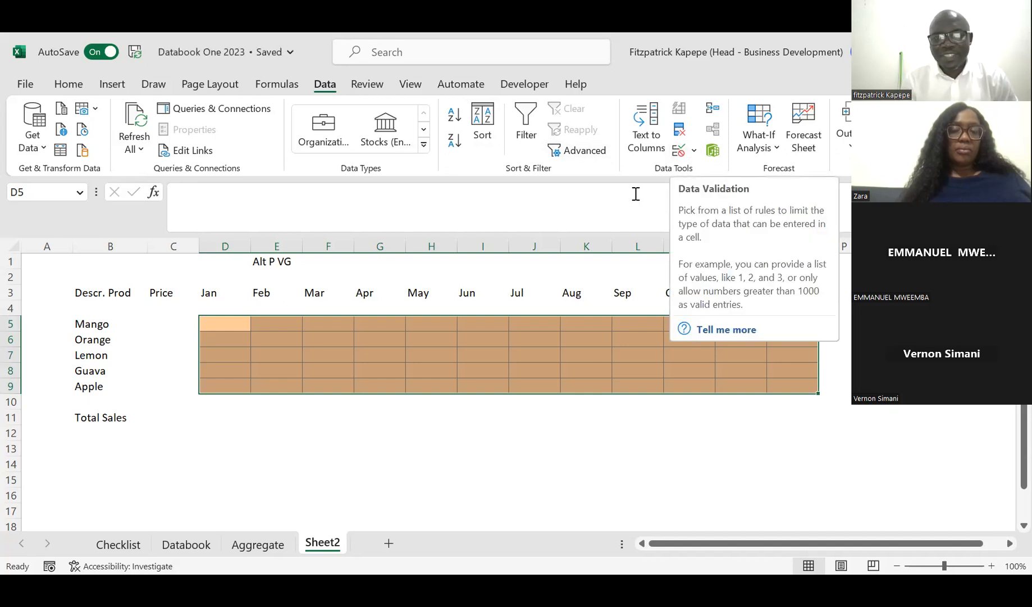
pyautogui.click(678, 150)
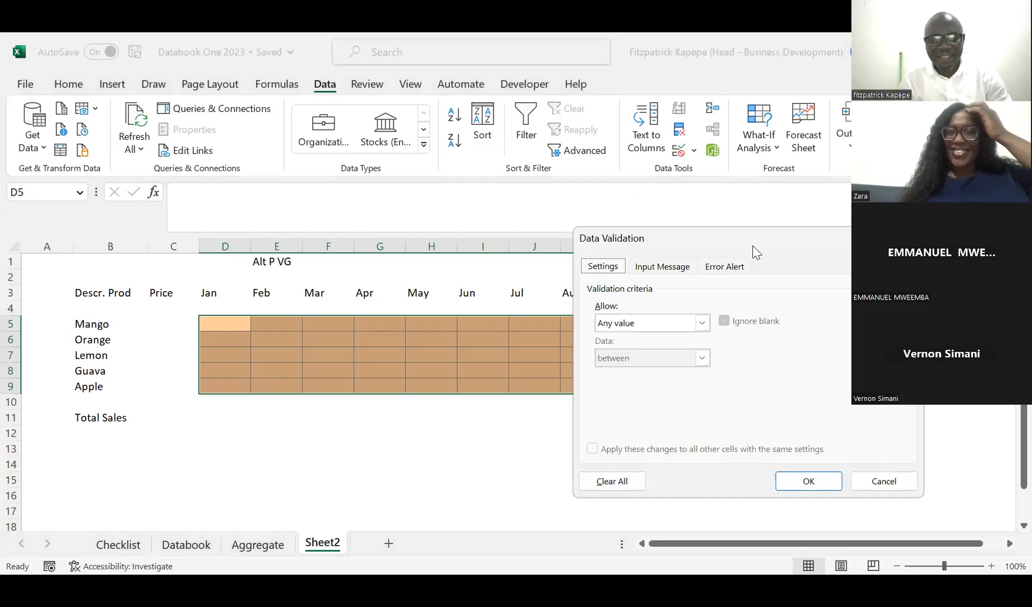
pyautogui.moveTo(753, 246); pyautogui.dragTo(424, 299)
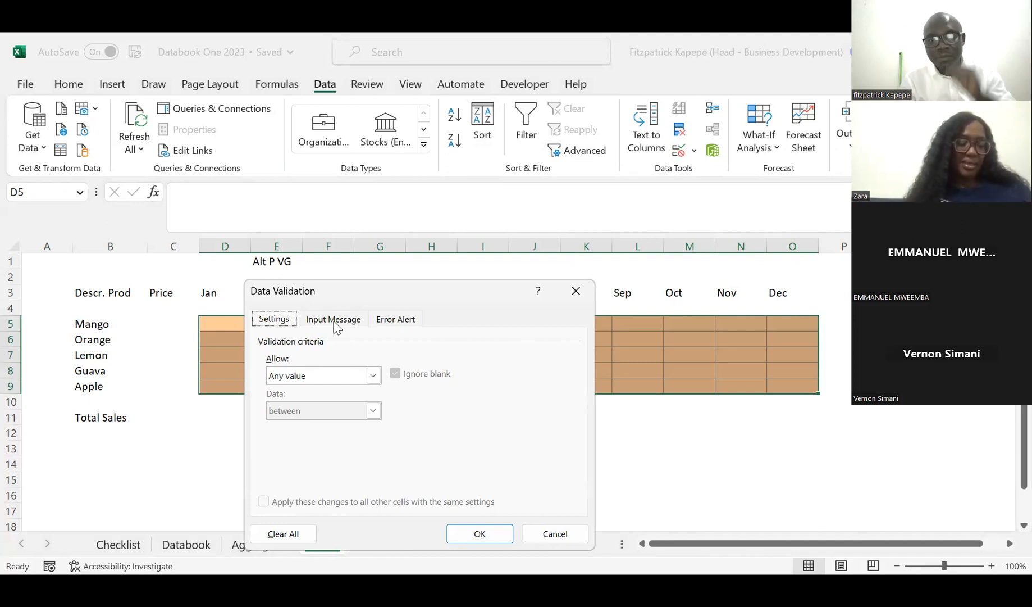
pyautogui.click(335, 319)
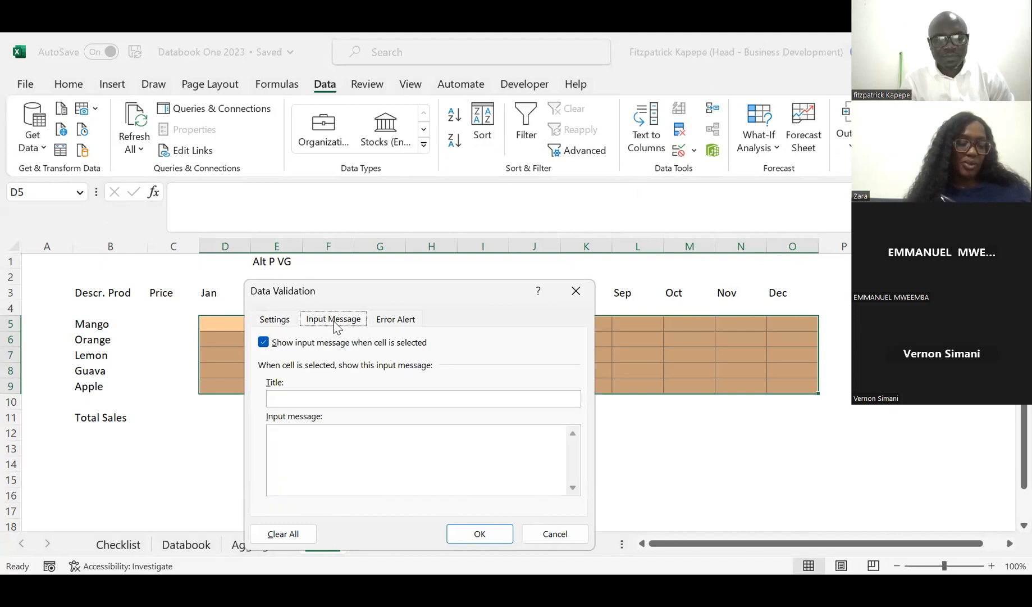
pyautogui.click(299, 445)
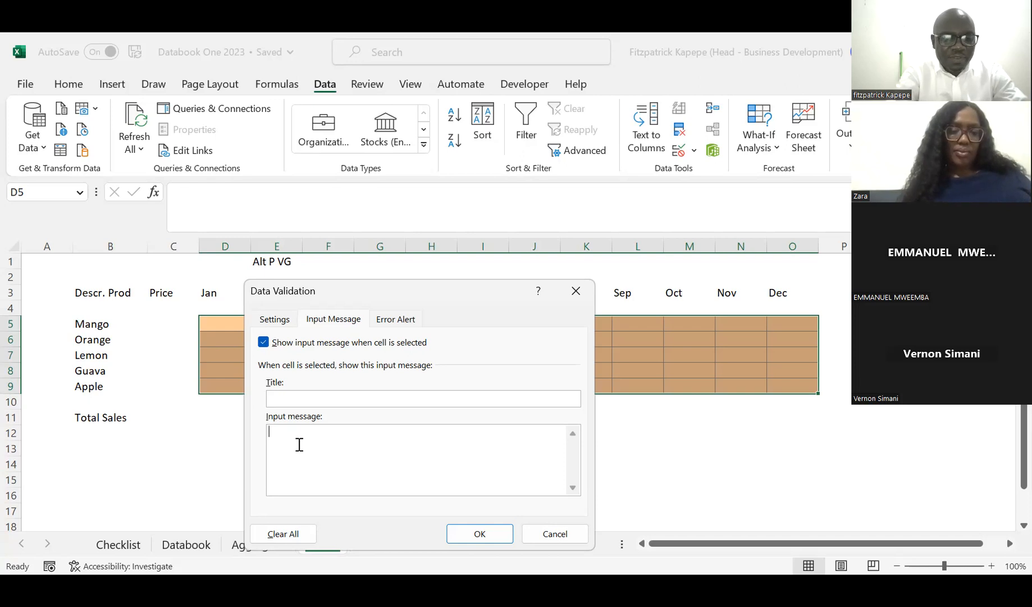
pyautogui.write('Enter ')
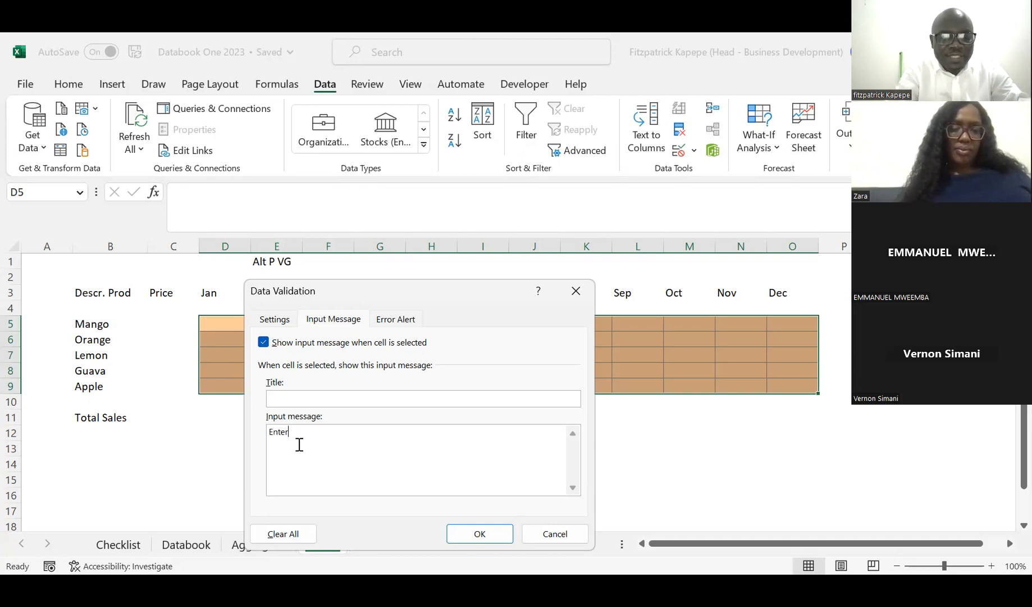
pyautogui.write('q')
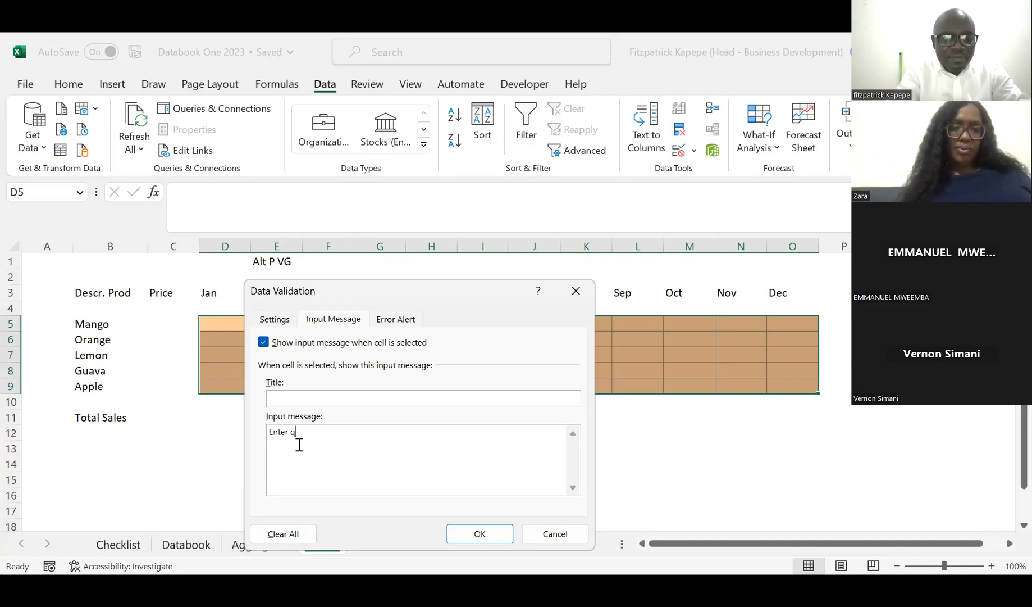
pyautogui.write('uantities')
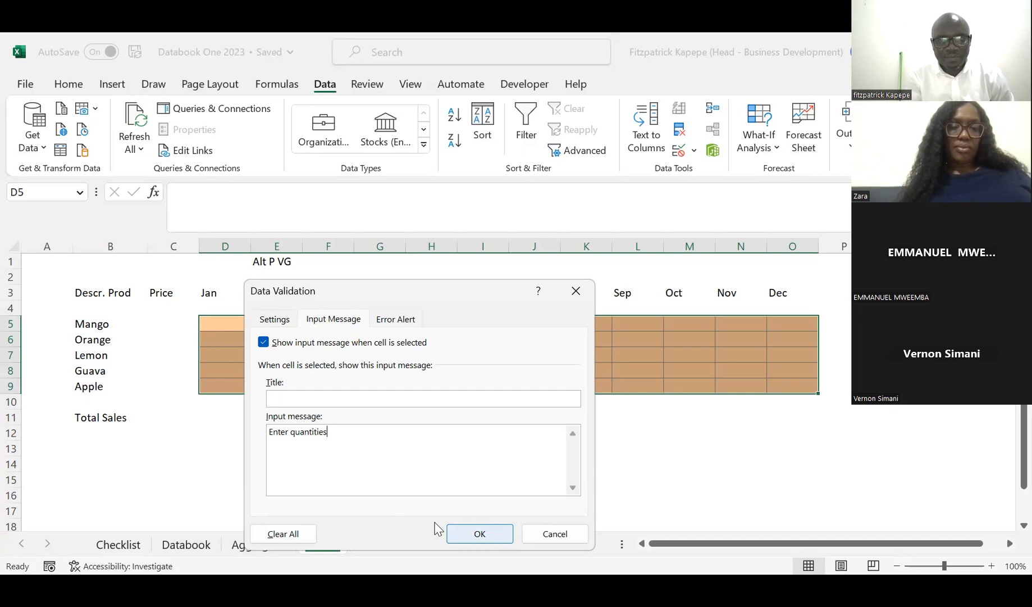
pyautogui.press('Return')
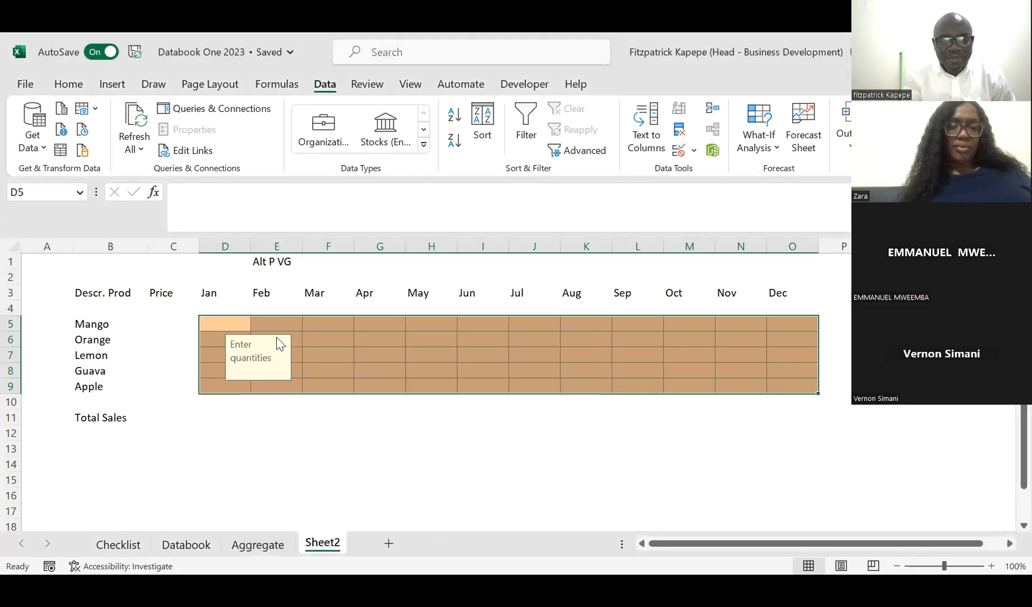
# Step: Check the input message on several cells of the monthly grid, including F7, D6 and D9
pyautogui.click(343, 360)
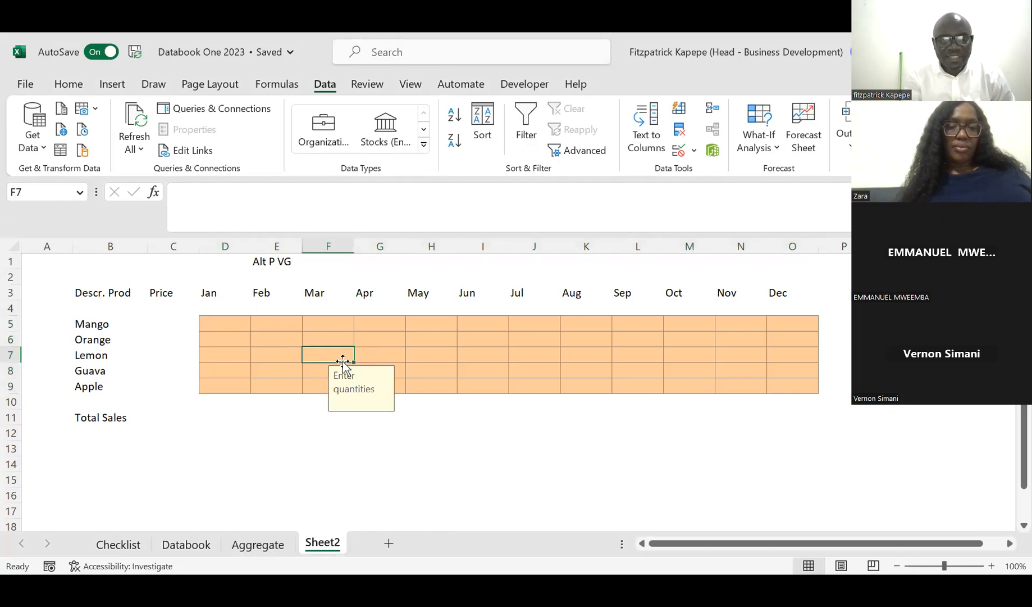
pyautogui.click(261, 340)
pyautogui.click(211, 335)
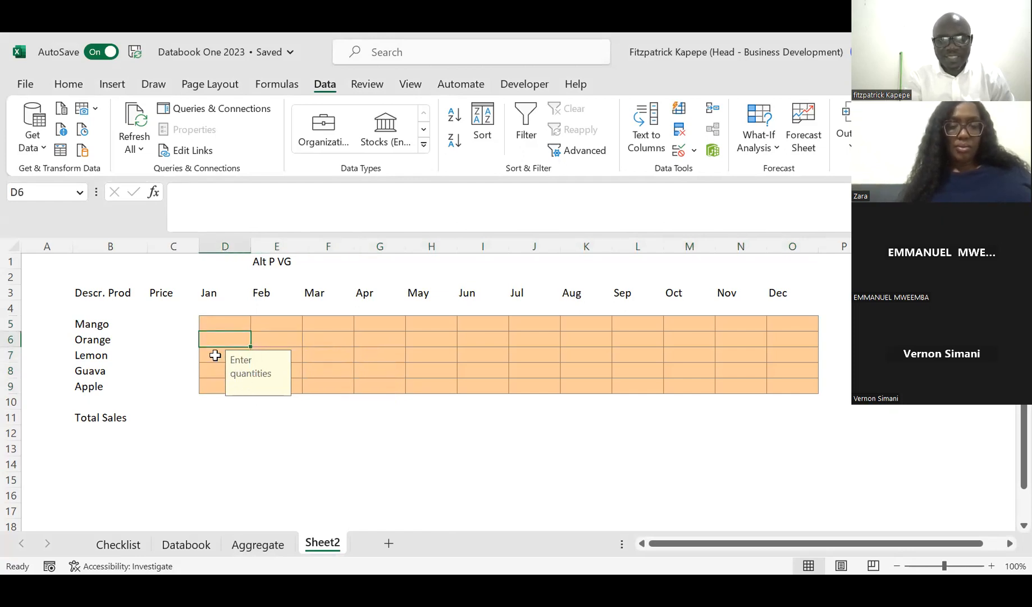
pyautogui.click(213, 354)
pyautogui.click(211, 383)
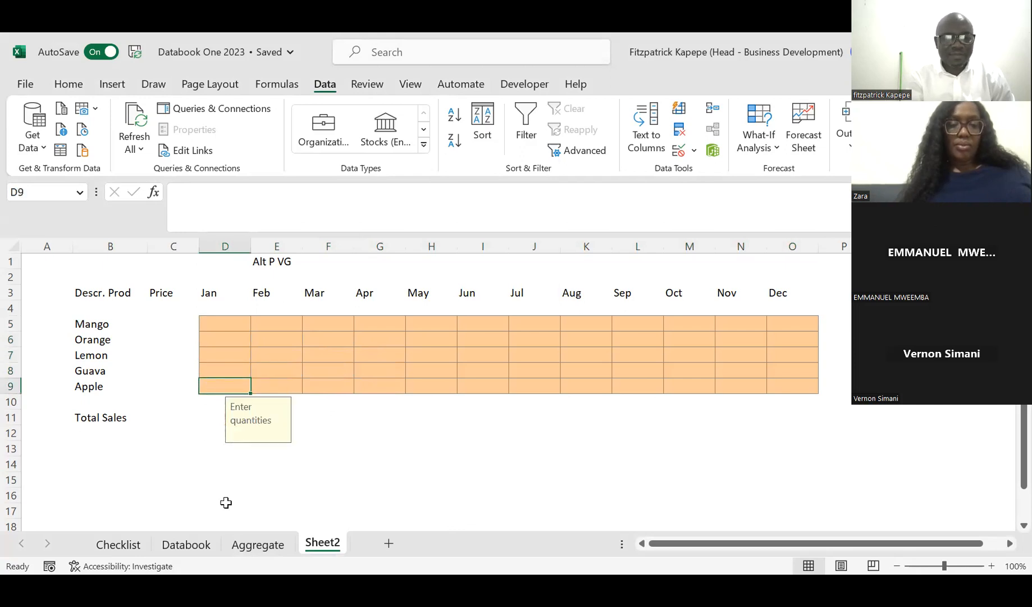
# Step: Enter the prices 4, 10, 3, 5 and 7 for Mango, Orange, Lemon, Guava and Apple in cells C5 to C9
pyautogui.click(156, 323)
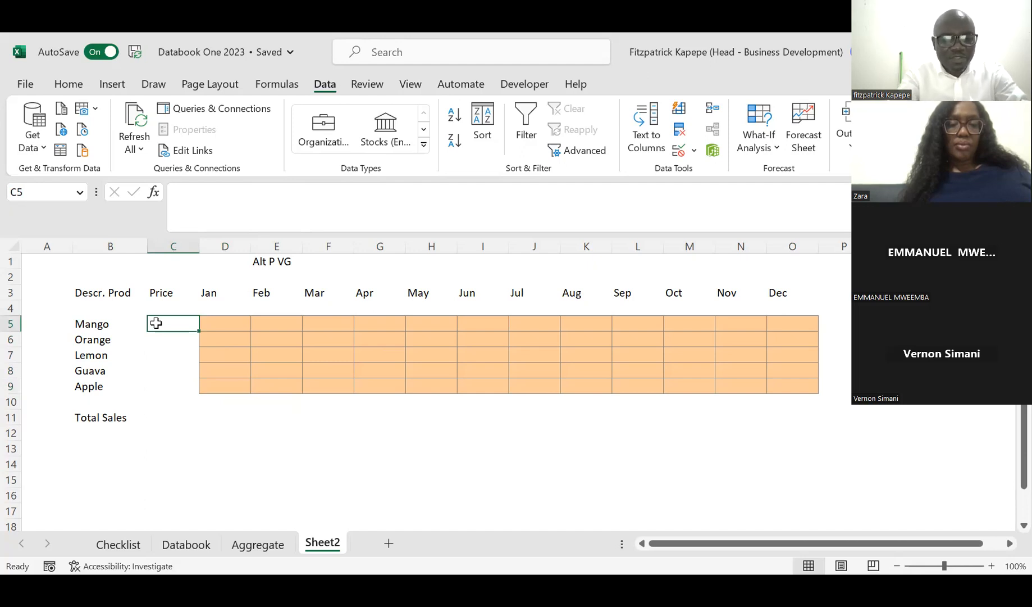
pyautogui.write('4')
pyautogui.press('Return')
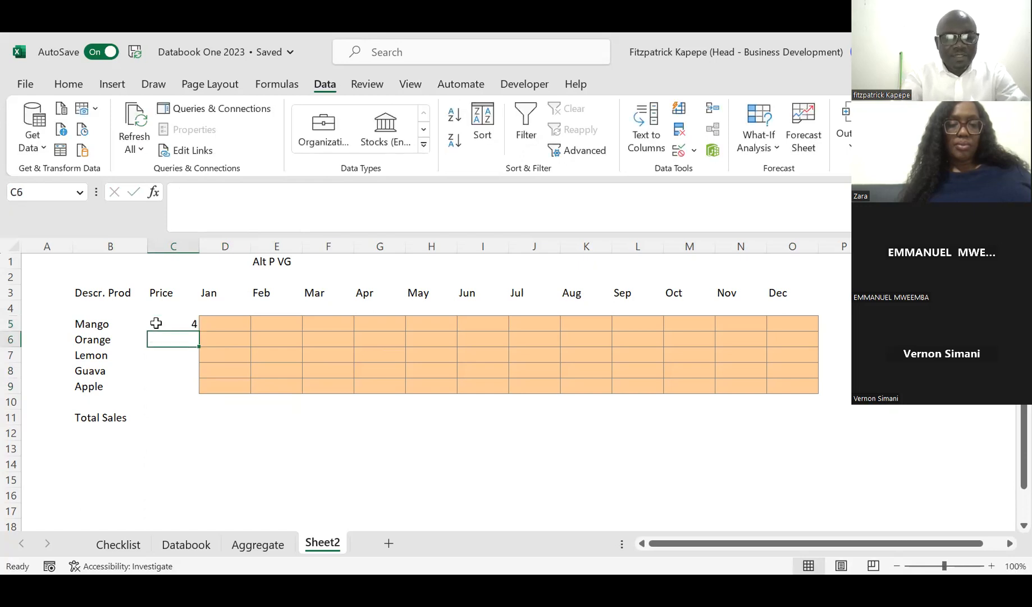
pyautogui.write('10')
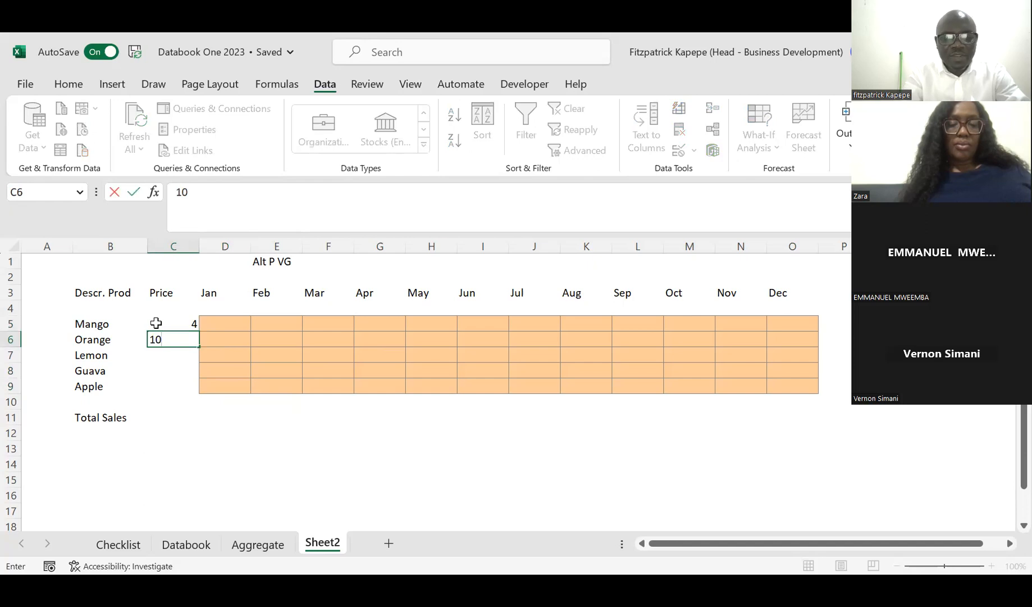
pyautogui.press('Return')
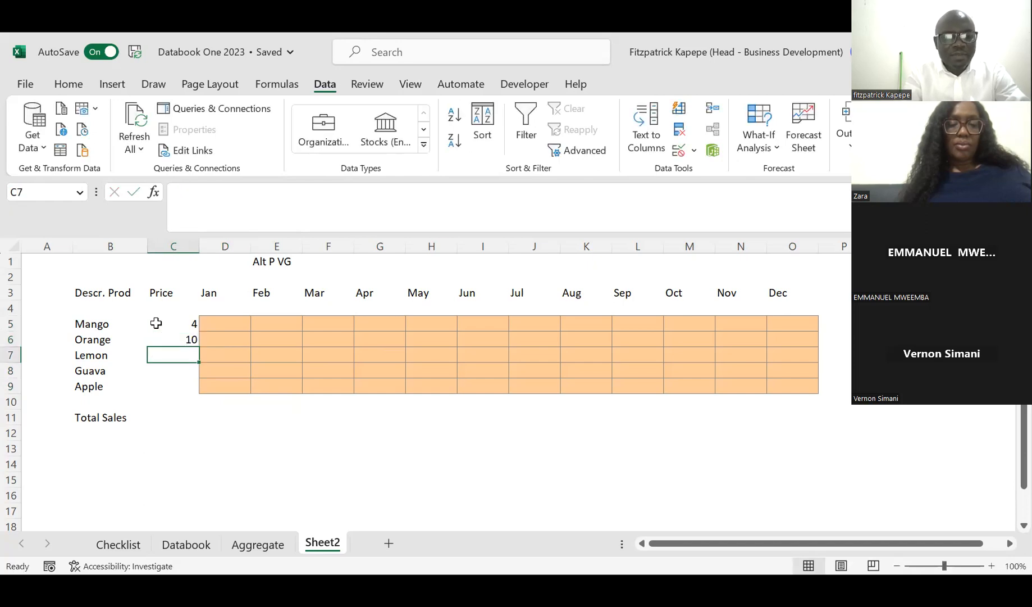
pyautogui.write('3')
pyautogui.press('Return')
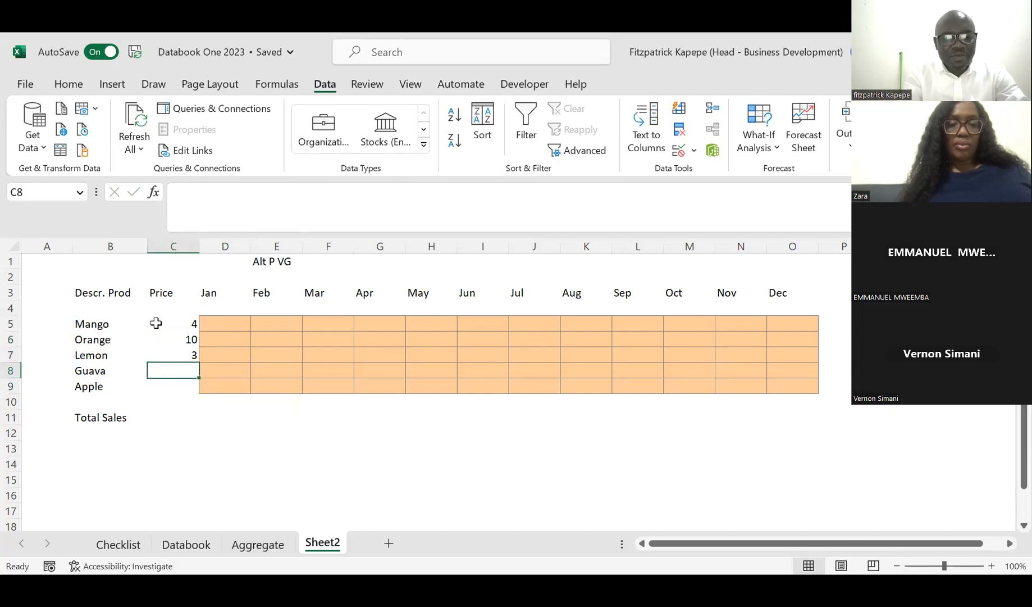
pyautogui.write('5')
pyautogui.press('Return')
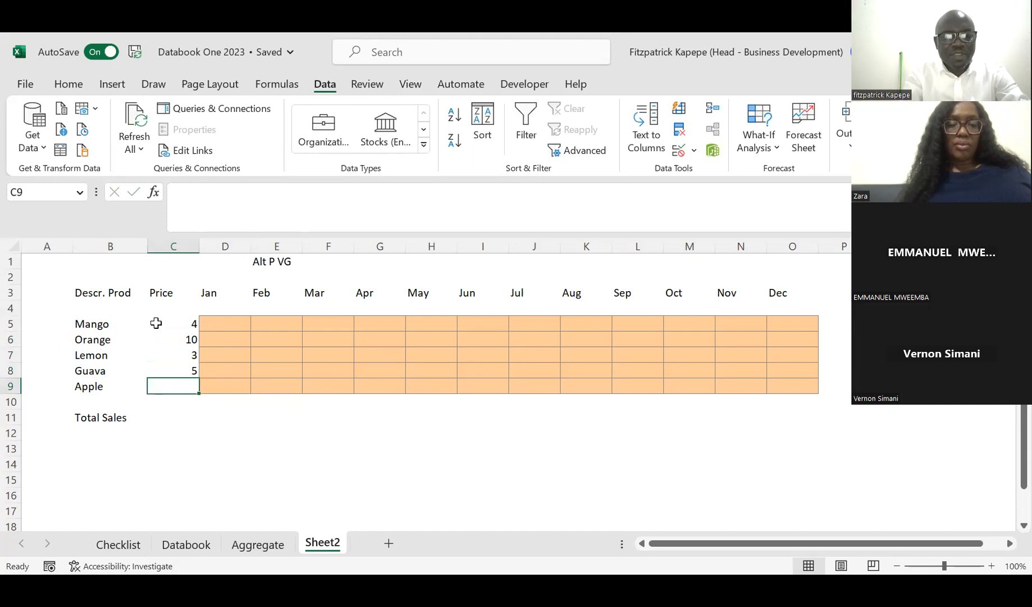
pyautogui.write('7')
pyautogui.press('Return')
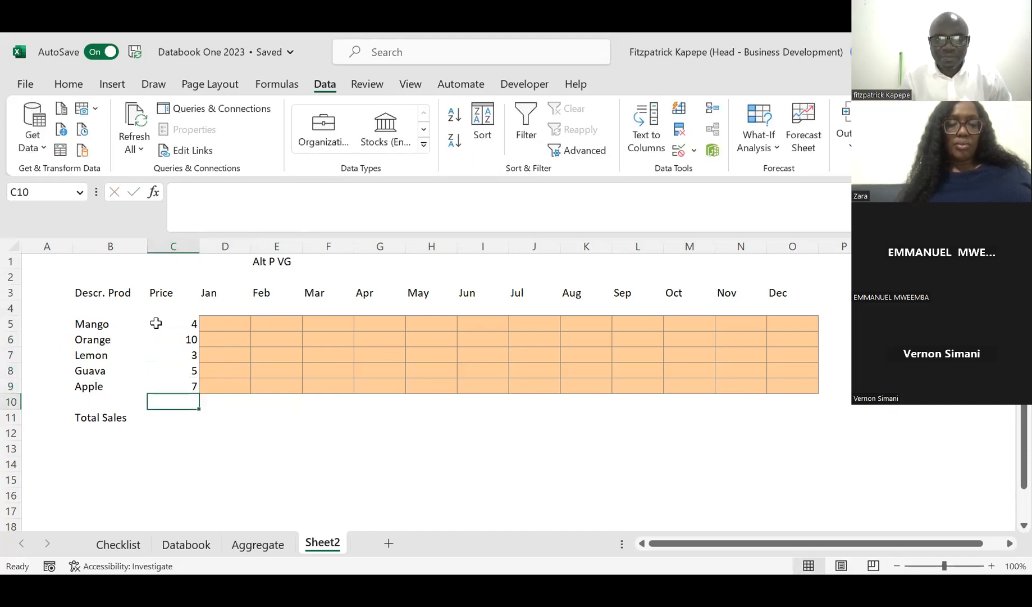
# Step: Center the prices in C5 to C9 both horizontally and vertically within their cells
pyautogui.moveTo(180, 324); pyautogui.dragTo(186, 390)
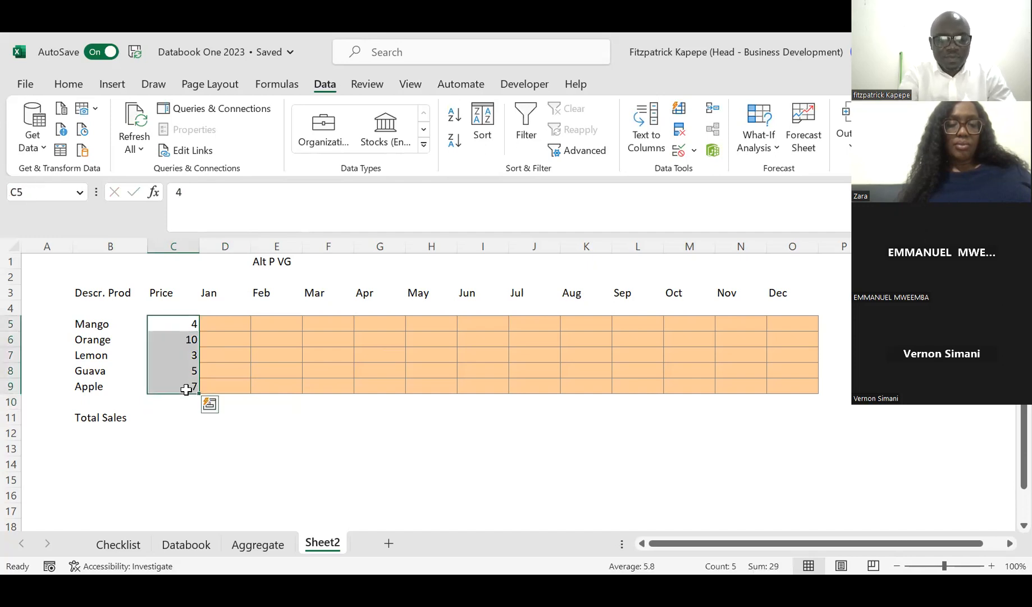
pyautogui.hotkey('alt', 'h')
pyautogui.press('a')
pyautogui.press('c')
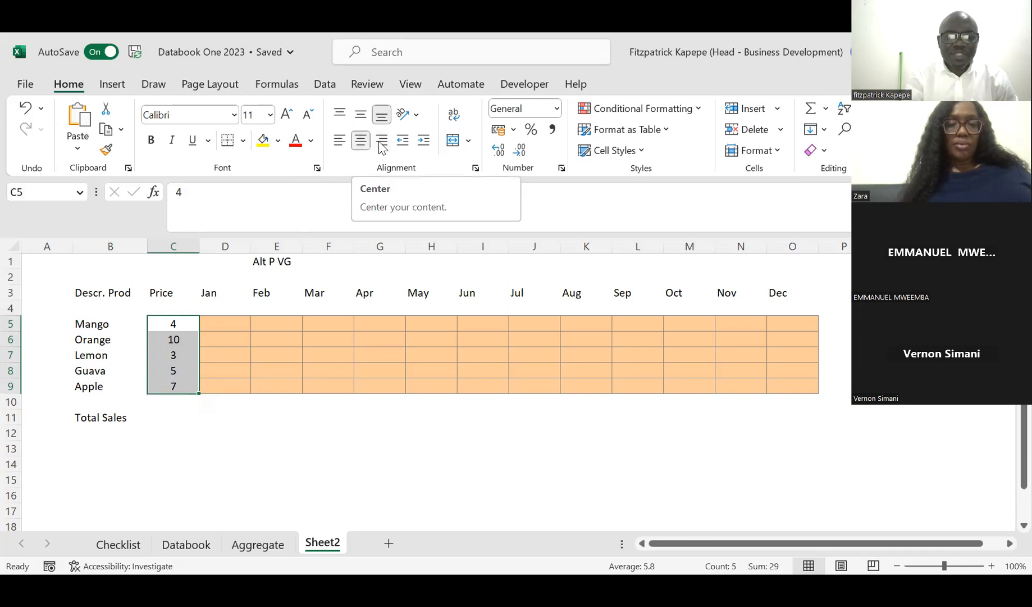
pyautogui.click(341, 144)
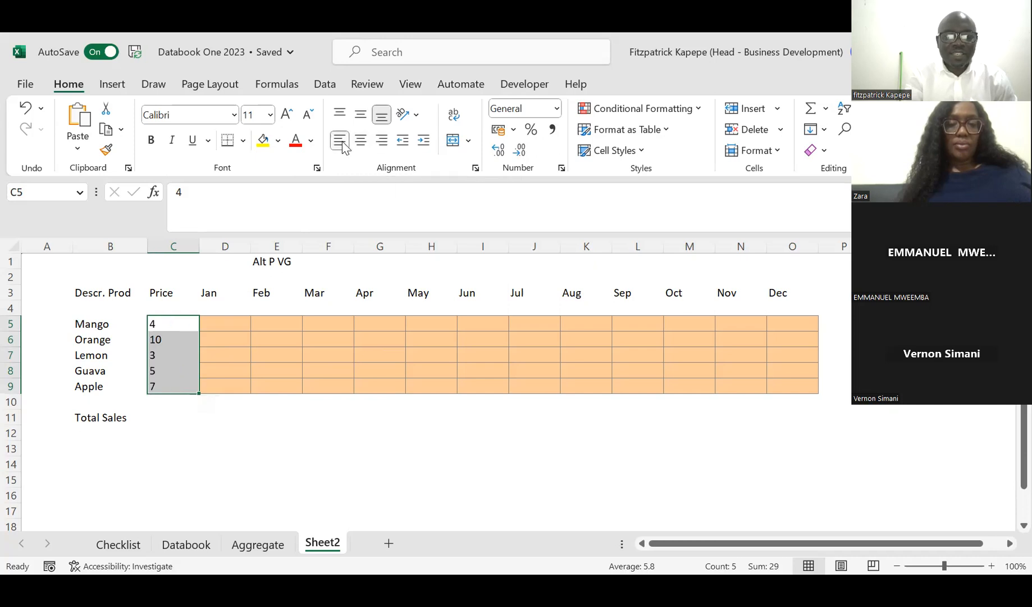
pyautogui.click(360, 140)
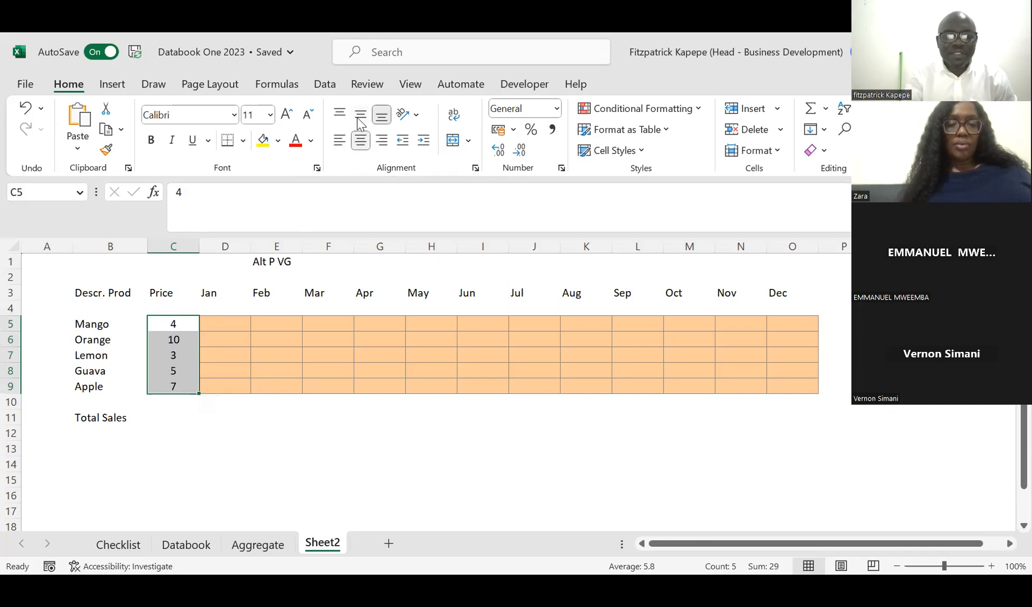
pyautogui.click(361, 119)
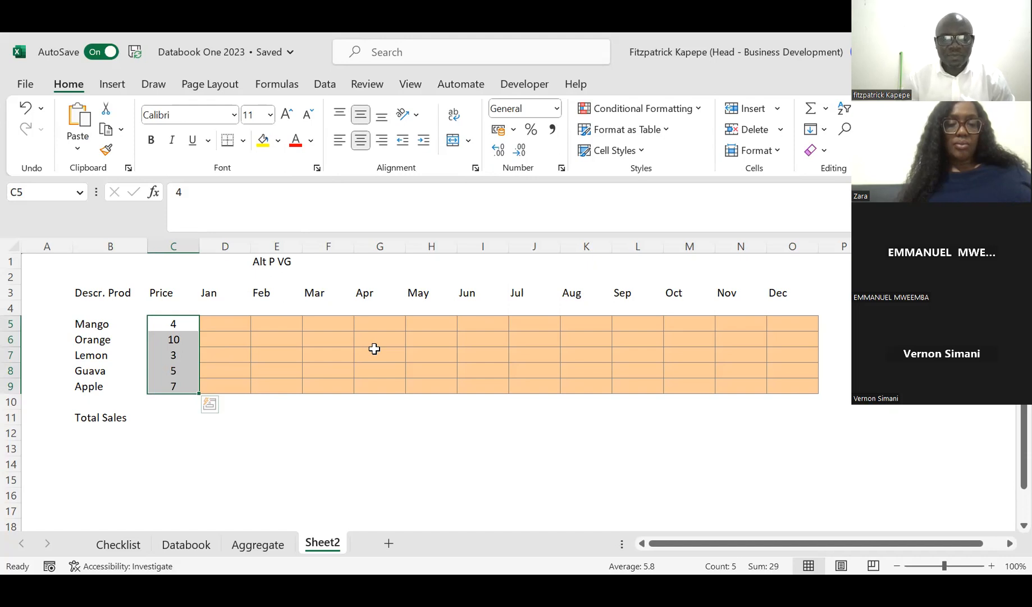
# Step: Fill D4 to O4, the row beneath the January to December headings, with the label "Units"
pyautogui.click(209, 418)
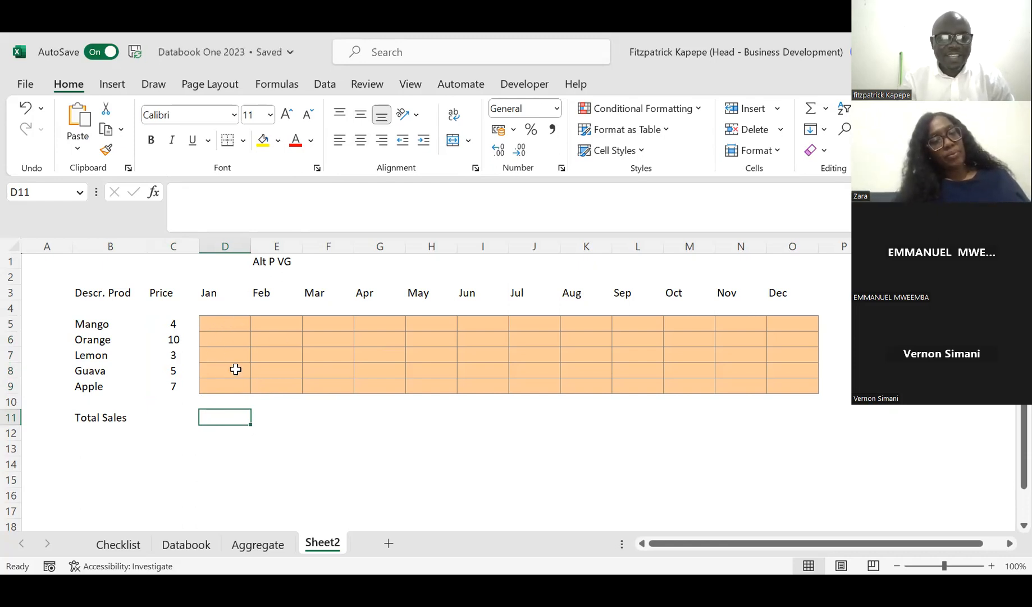
pyautogui.click(231, 310)
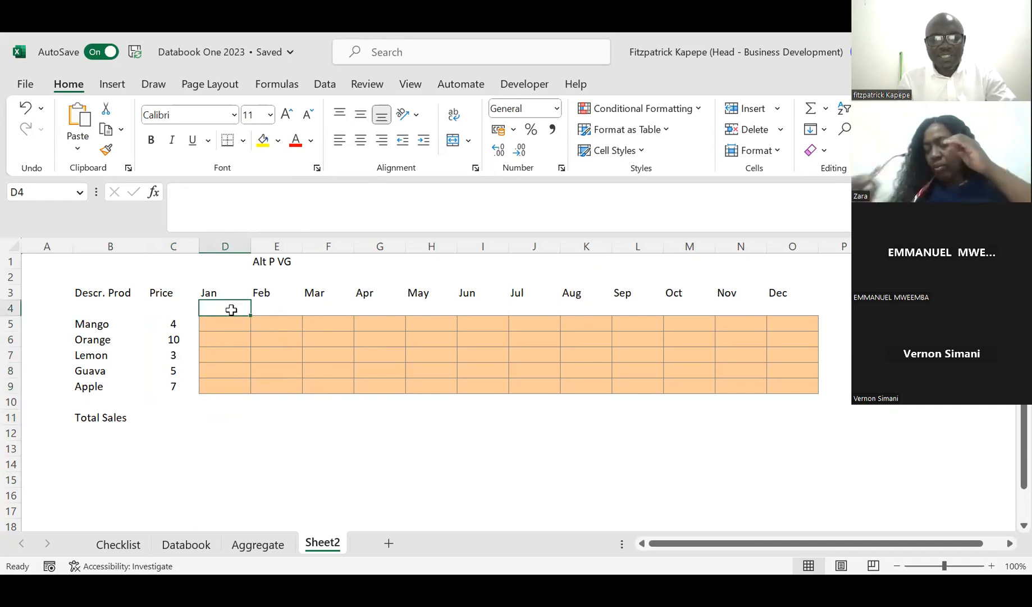
pyautogui.hotkey('shift', 'Right')
pyautogui.hotkey('shift', 'Right')
pyautogui.hotkey('shift', 'Right')
pyautogui.hotkey('shift', 'Right')
pyautogui.hotkey('shift', 'Right')
pyautogui.hotkey('shift', 'Right')
pyautogui.hotkey('shift', 'Right')
pyautogui.hotkey('shift', 'Right')
pyautogui.hotkey('shift', 'Right')
pyautogui.hotkey('shift', 'Right')
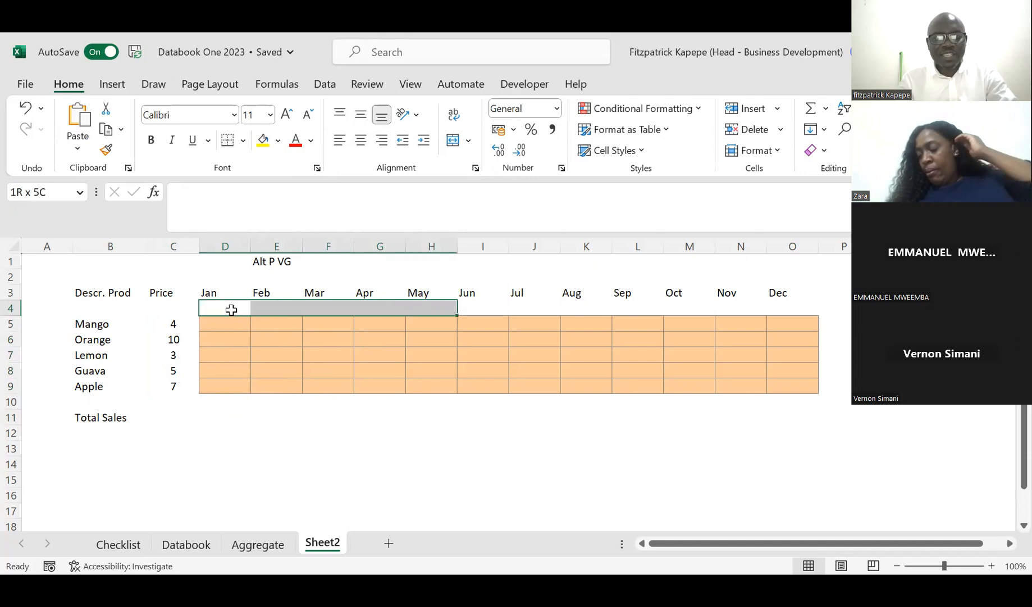
pyautogui.hotkey('shift', 'Right')
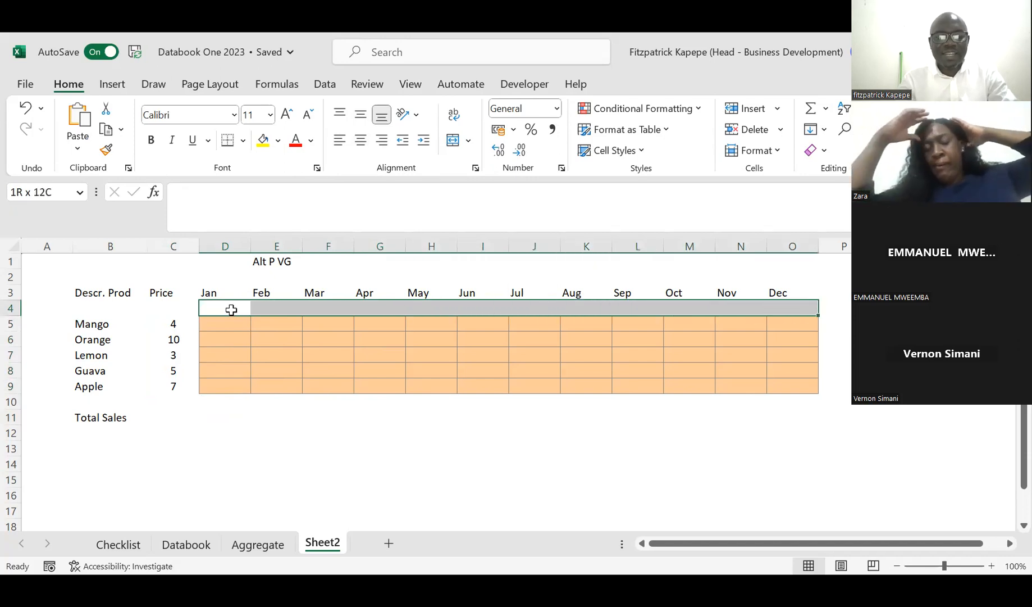
pyautogui.write('Units')
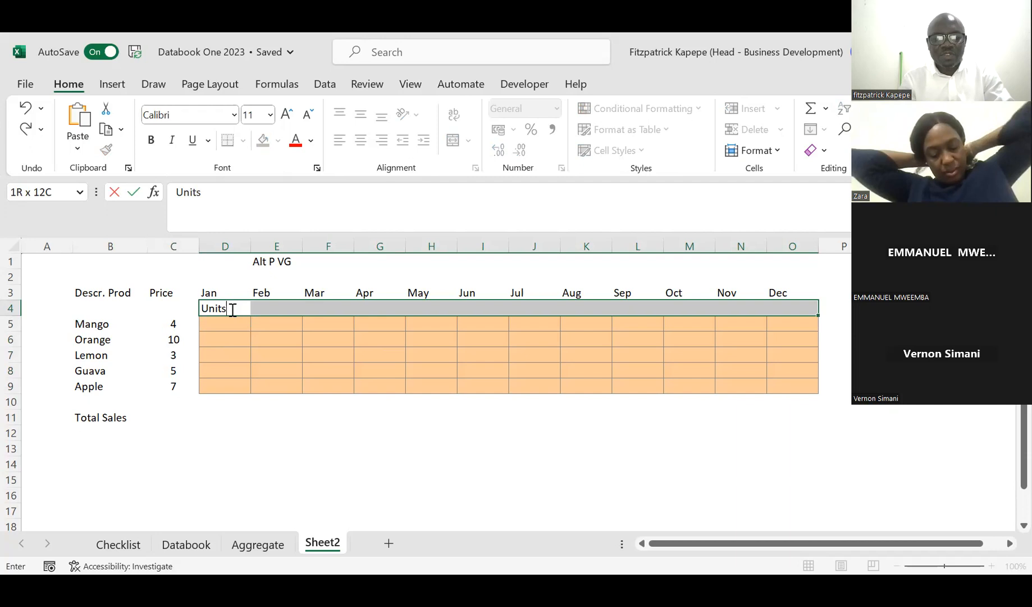
pyautogui.hotkey('ctrl', 'Return')
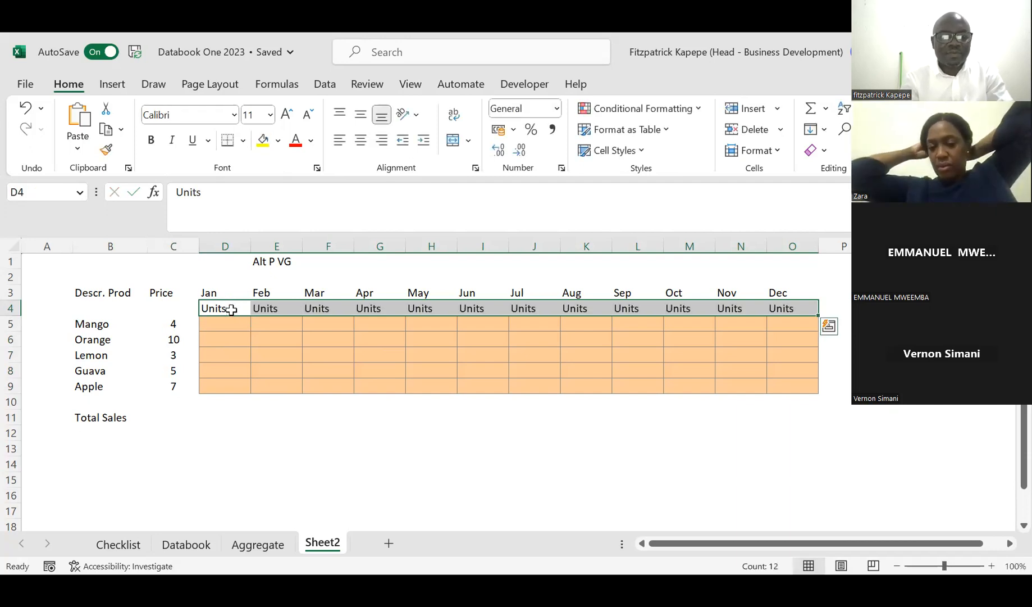
# Step: Format the "Units" labels in D4 to O4 with font size 8 and the grey font color White, Background 1, Darker 50%
pyautogui.click(271, 114)
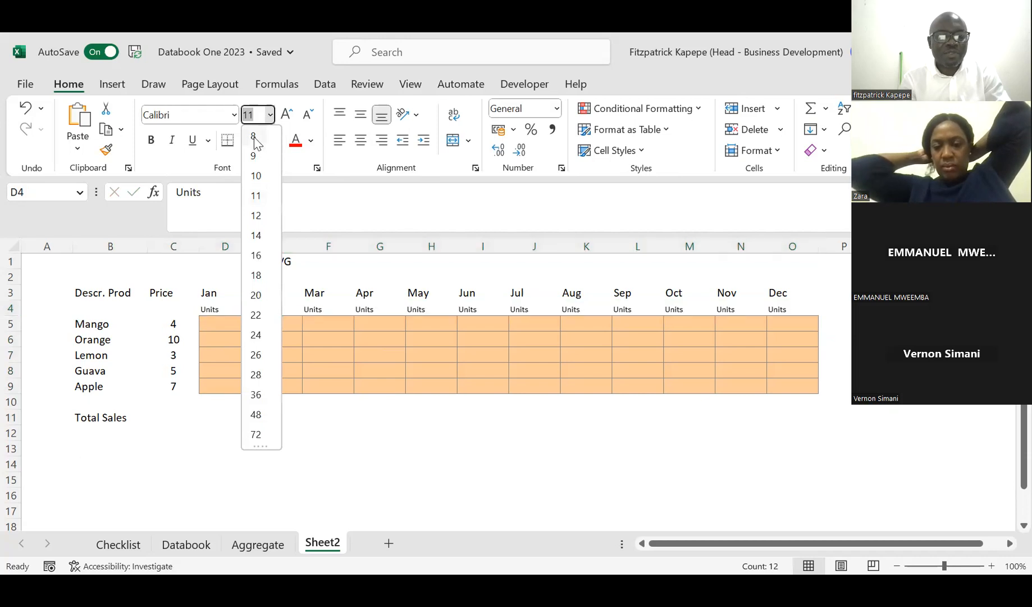
pyautogui.click(254, 136)
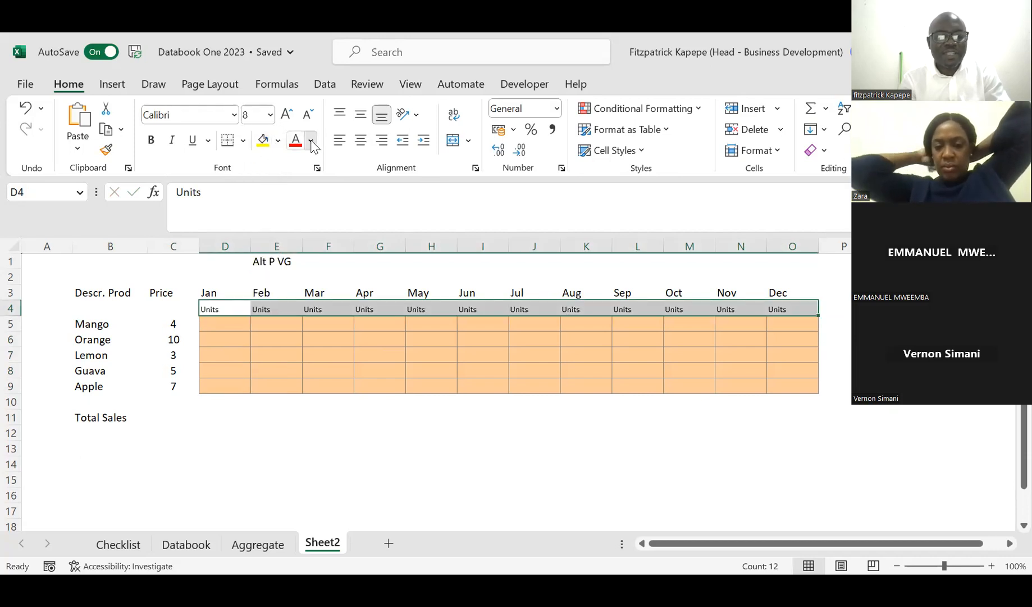
pyautogui.click(312, 144)
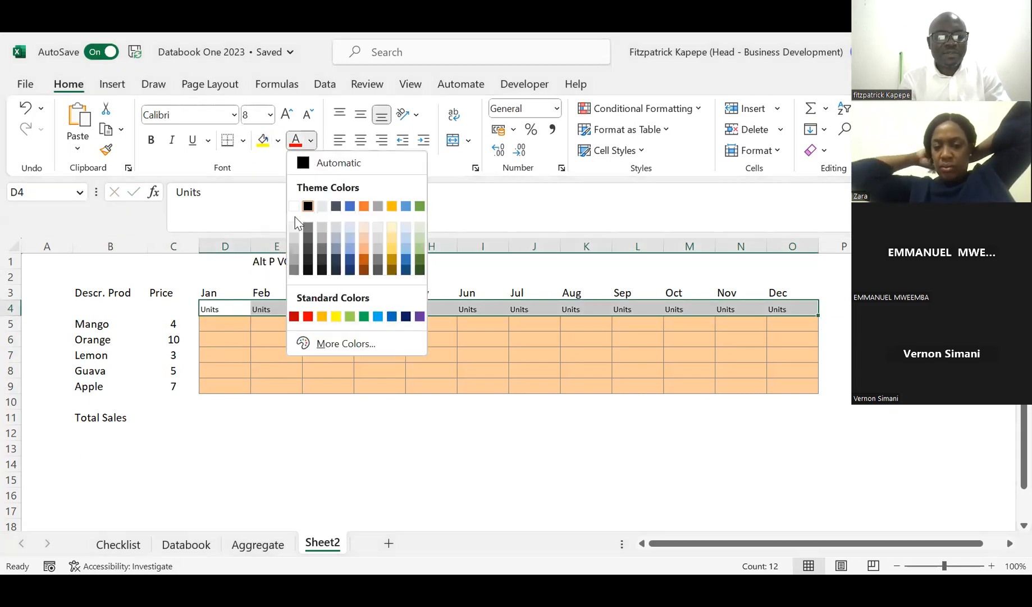
pyautogui.click(294, 272)
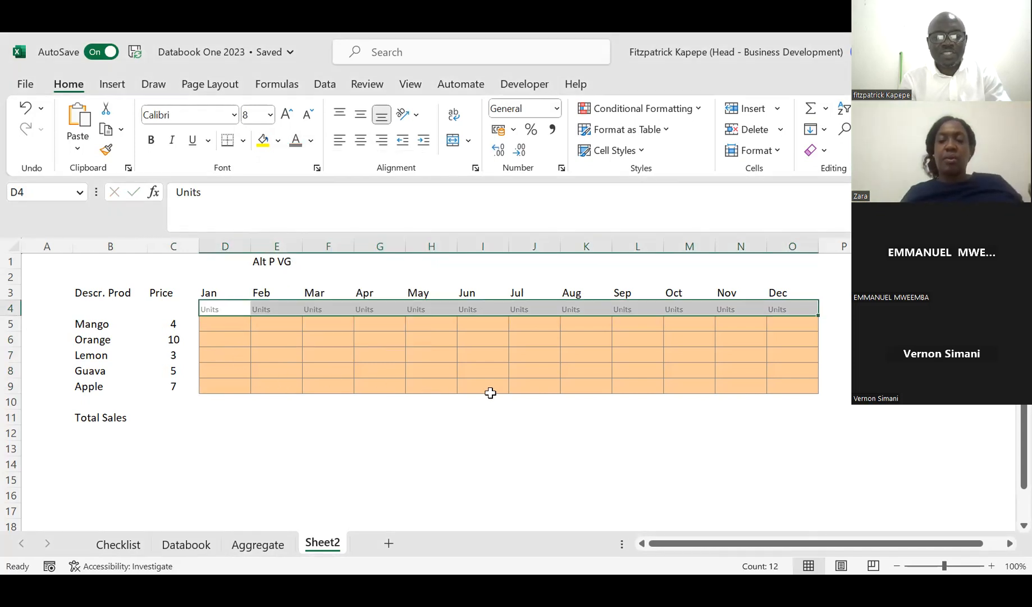
# Step: Enter "$" in cell C4 beneath the Price heading and center it
pyautogui.click(164, 308)
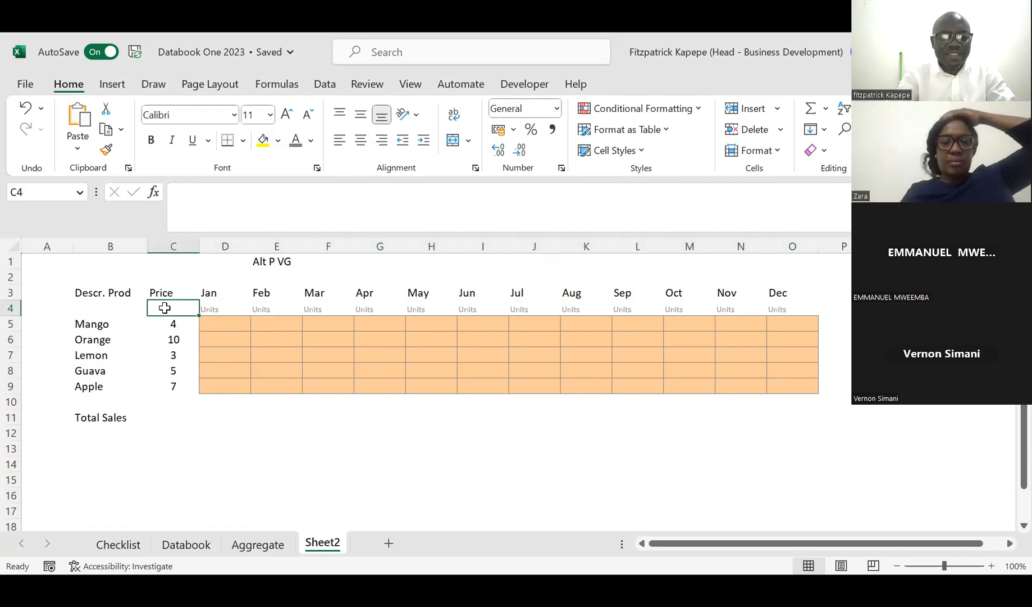
pyautogui.write('$')
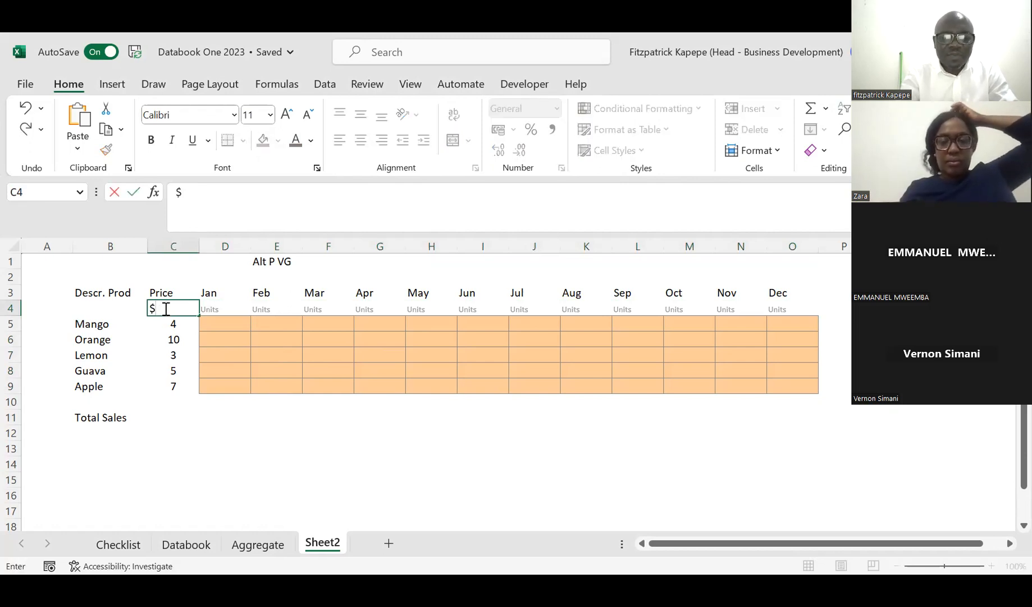
pyautogui.press('Return')
pyautogui.click(164, 308)
pyautogui.press('alt')
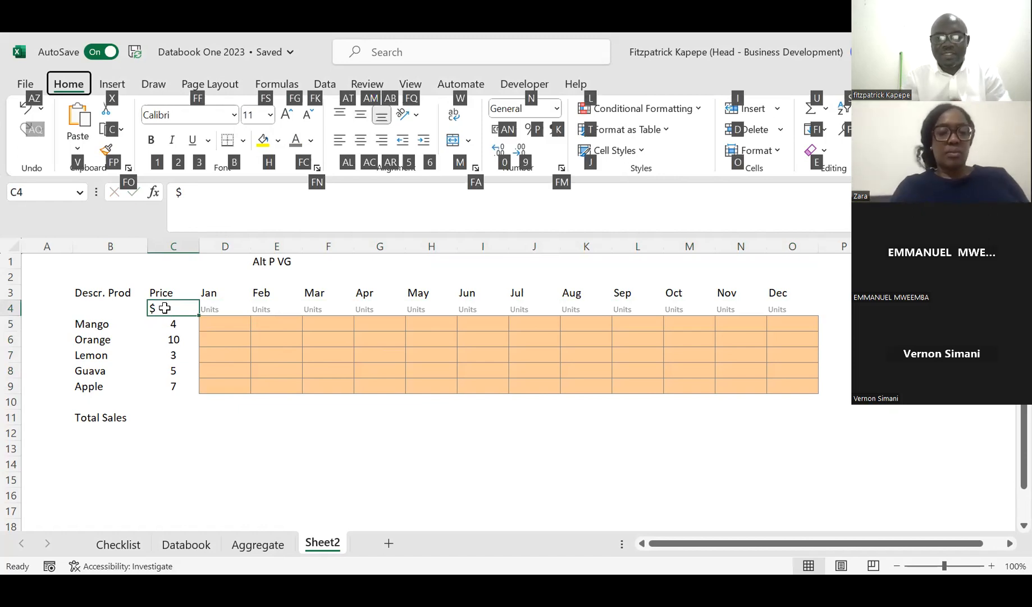
pyautogui.press('h')
pyautogui.press('a')
pyautogui.press('c')
pyautogui.press('Down')
pyautogui.press('Down')
pyautogui.press('Down')
pyautogui.press('Down')
pyautogui.press('Down')
pyautogui.press('Down')
pyautogui.press('Down')
pyautogui.press('Up')
pyautogui.press('Up')
pyautogui.press('Up')
pyautogui.press('Up')
pyautogui.press('Up')
pyautogui.press('Up')
pyautogui.press('Up')
pyautogui.press('Up')
pyautogui.press('Down')
# Step: Copy the small grey format of the "Units" label in D4 onto the "$" in C4 and center it again
pyautogui.click(213, 308)
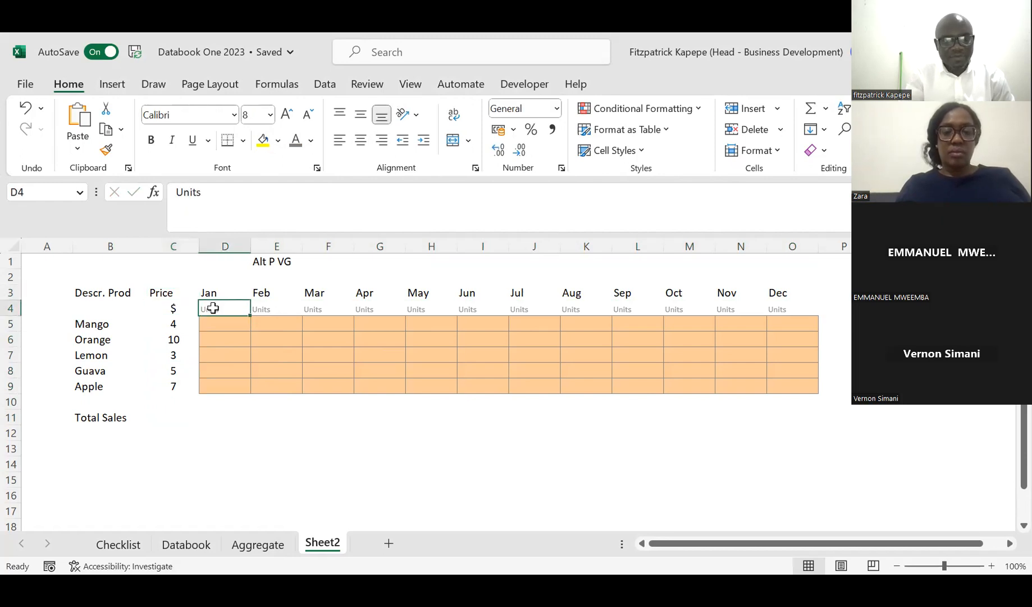
pyautogui.rightClick(213, 308)
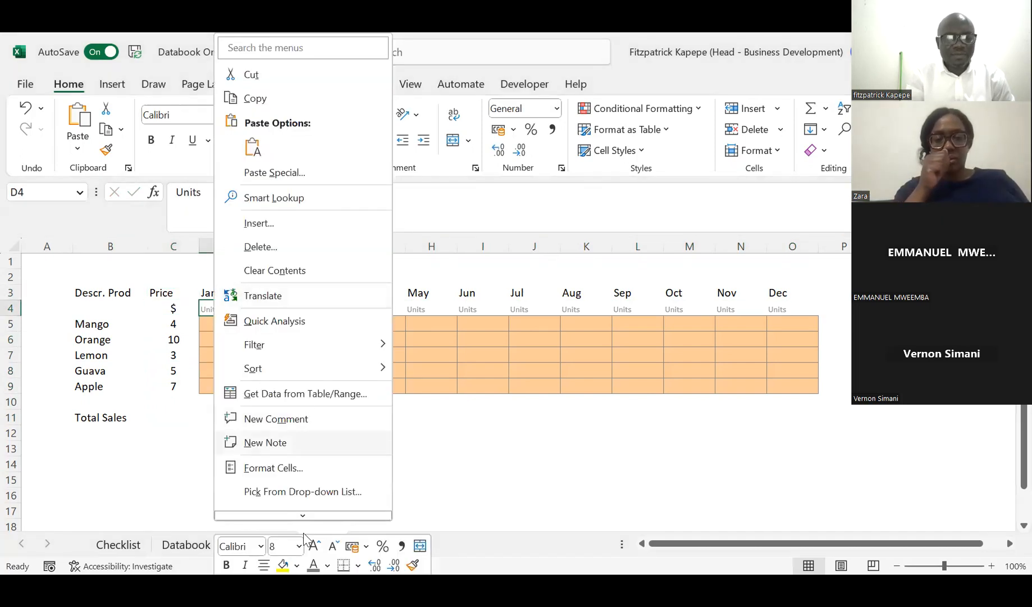
pyautogui.click(412, 566)
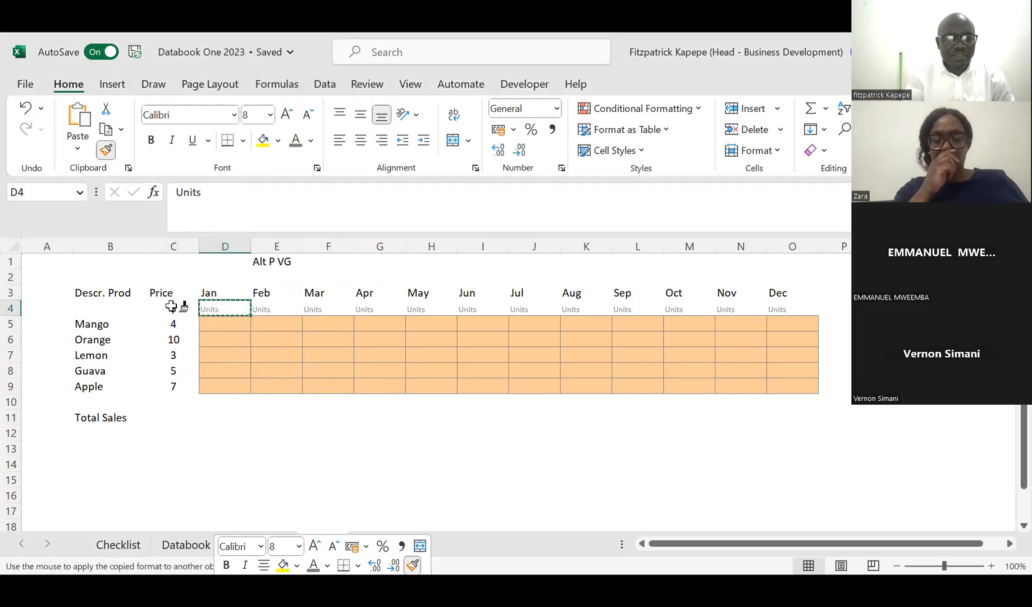
pyautogui.click(171, 307)
pyautogui.press('alt')
pyautogui.press('h')
pyautogui.press('a')
pyautogui.press('c')
pyautogui.press('Down')
pyautogui.press('Down')
pyautogui.press('Down')
pyautogui.press('Down')
pyautogui.press('Down')
pyautogui.press('Down')
pyautogui.press('Down')
pyautogui.press('Right')
pyautogui.press('Right')
pyautogui.press('Left')
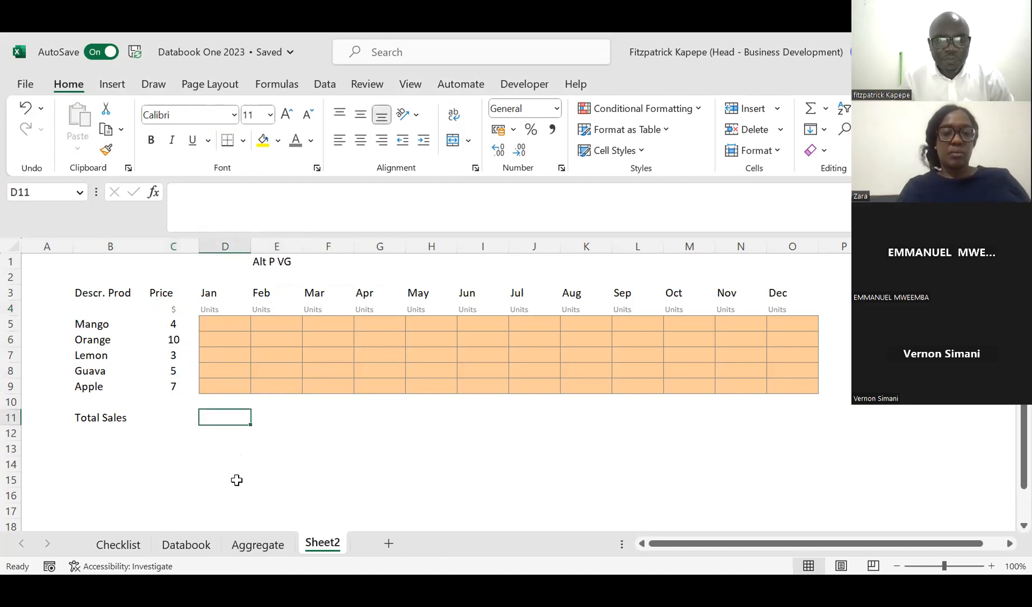
# Step: Enter 80 as the January quantity for Mango in cell D5
pyautogui.press('Up')
pyautogui.press('Up')
pyautogui.press('Up')
pyautogui.press('Up')
pyautogui.press('Up')
pyautogui.press('Up')
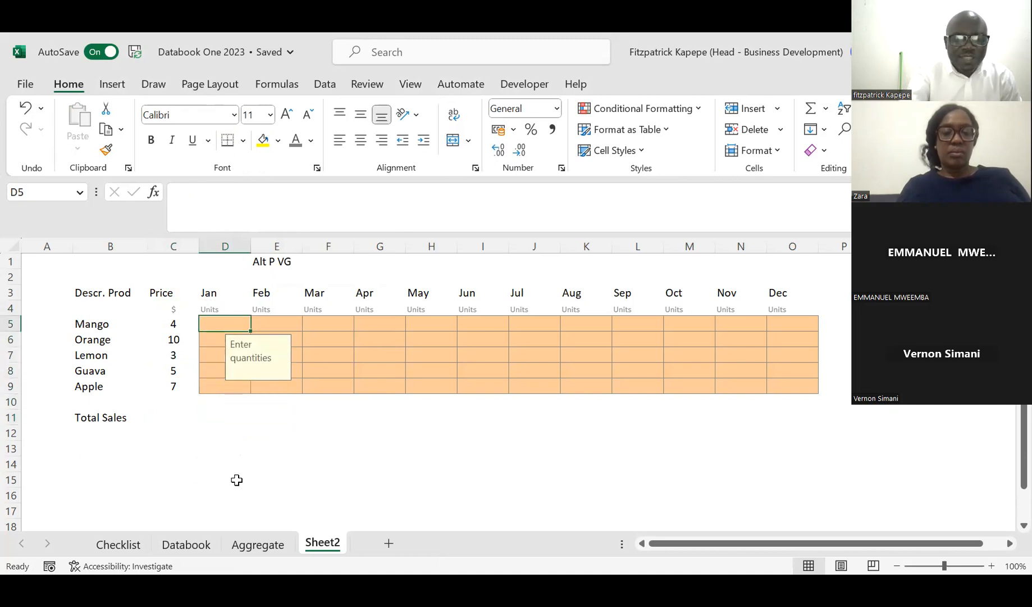
pyautogui.write('80')
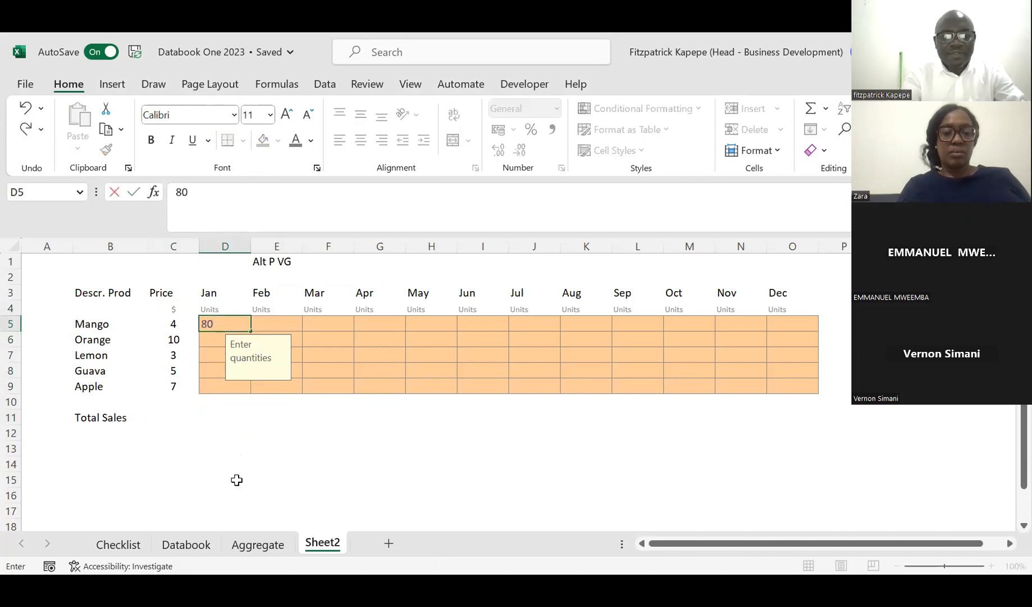
pyautogui.press('Down')
pyautogui.press('Down')
pyautogui.press('Down')
pyautogui.press('Down')
pyautogui.press('Down')
pyautogui.press('Down')
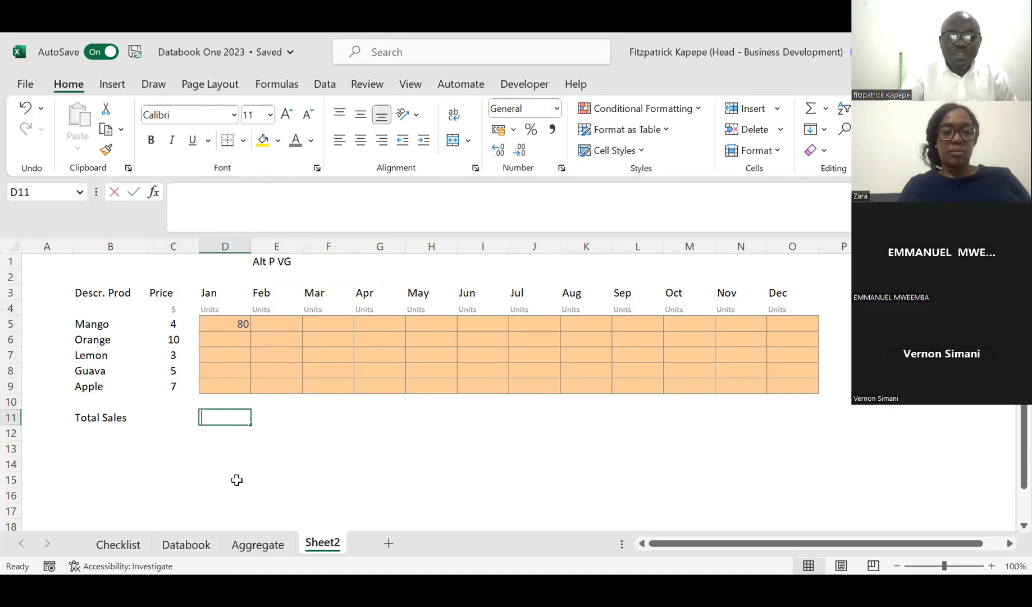
# Step: Try a formula in D11 multiplying the Mango price C5 by its January quantity D5, and clear it
pyautogui.write('=')
pyautogui.click(167, 326)
pyautogui.write('*')
pyautogui.click(228, 324)
pyautogui.press('Return')
pyautogui.press('Up')
pyautogui.press('Delete')
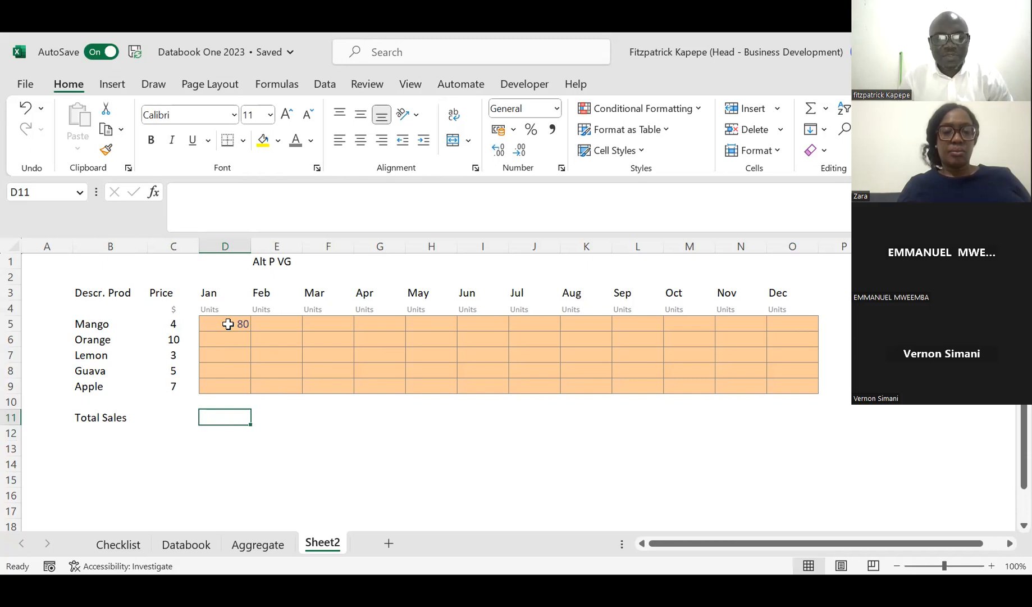
# Step: Start a SUMPRODUCT formula in D11 with the price range as its first array, locked as $C$5:$C$9
pyautogui.write('=')
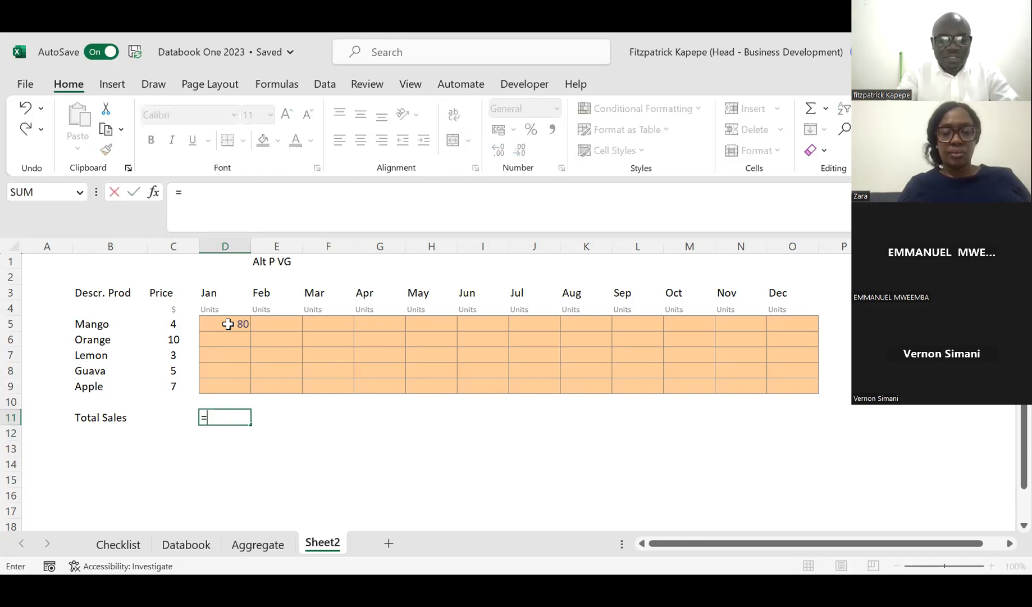
pyautogui.write('sum')
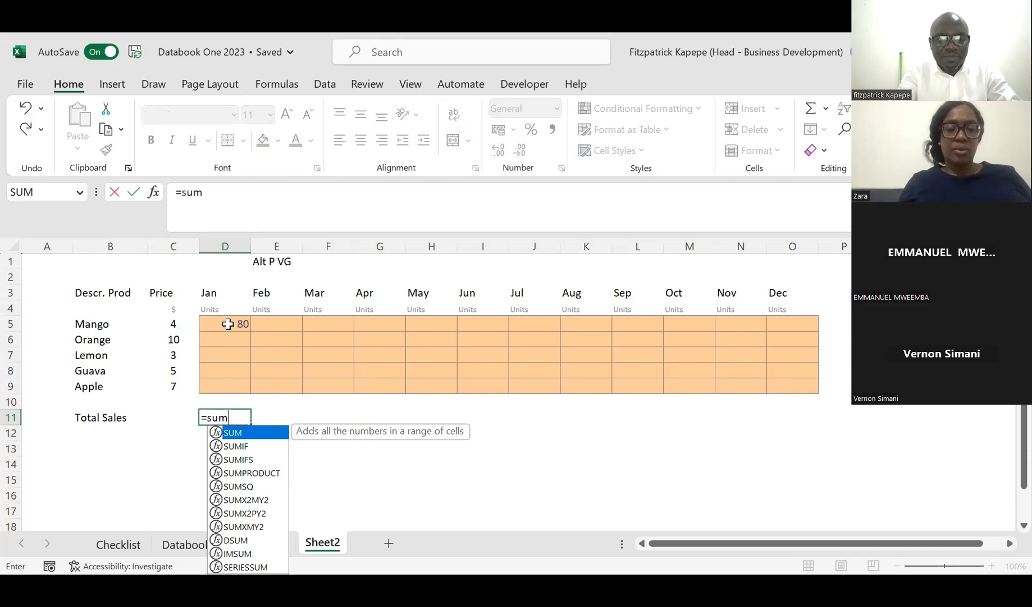
pyautogui.write('p')
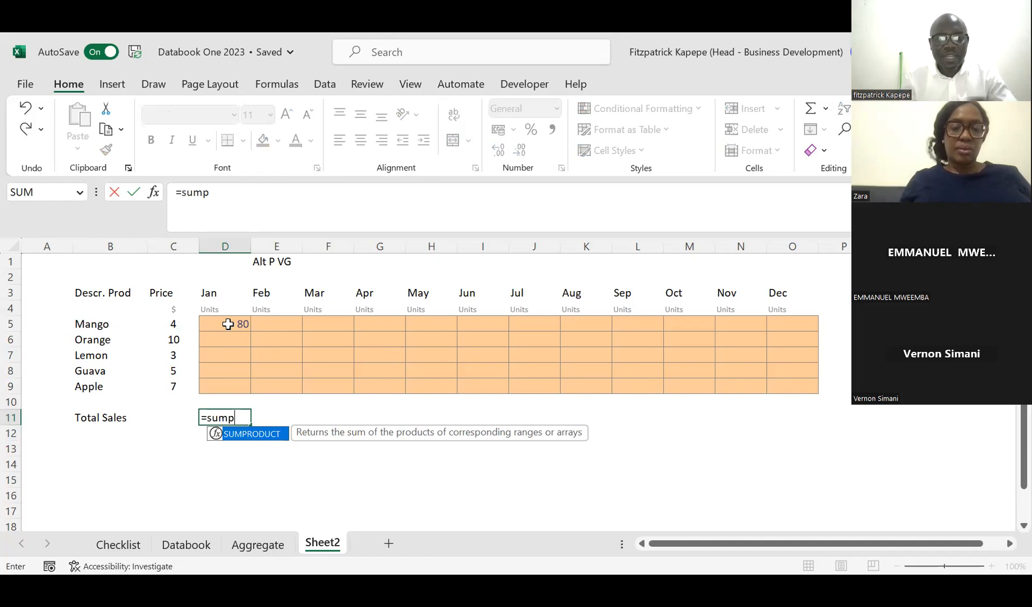
pyautogui.press('Tab')
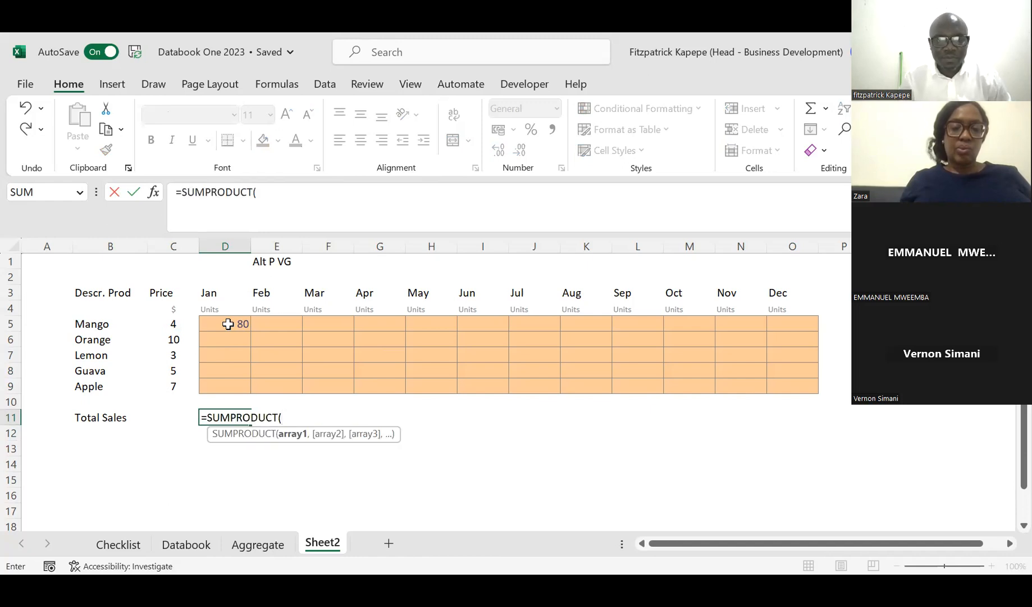
pyautogui.click(171, 324)
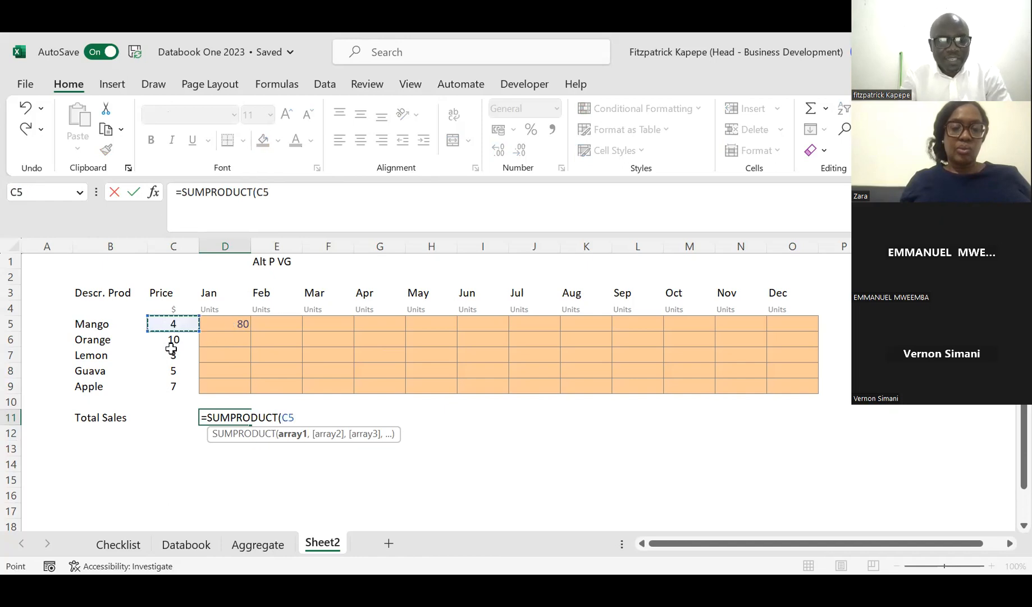
pyautogui.keyDown('shift'); pyautogui.click(172, 380); pyautogui.keyUp('shift')
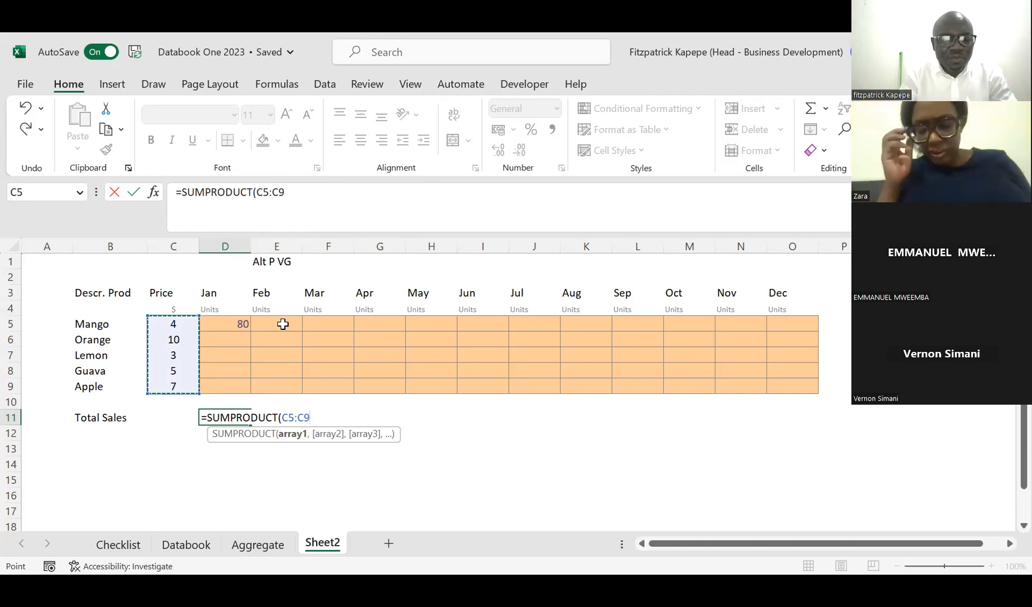
pyautogui.press('F4')
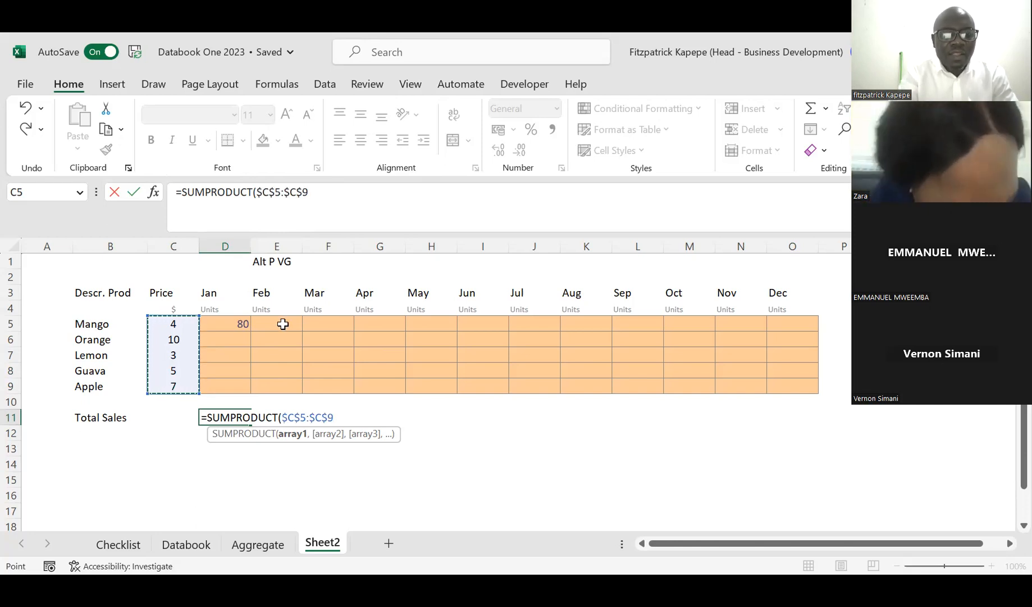
pyautogui.click(265, 192)
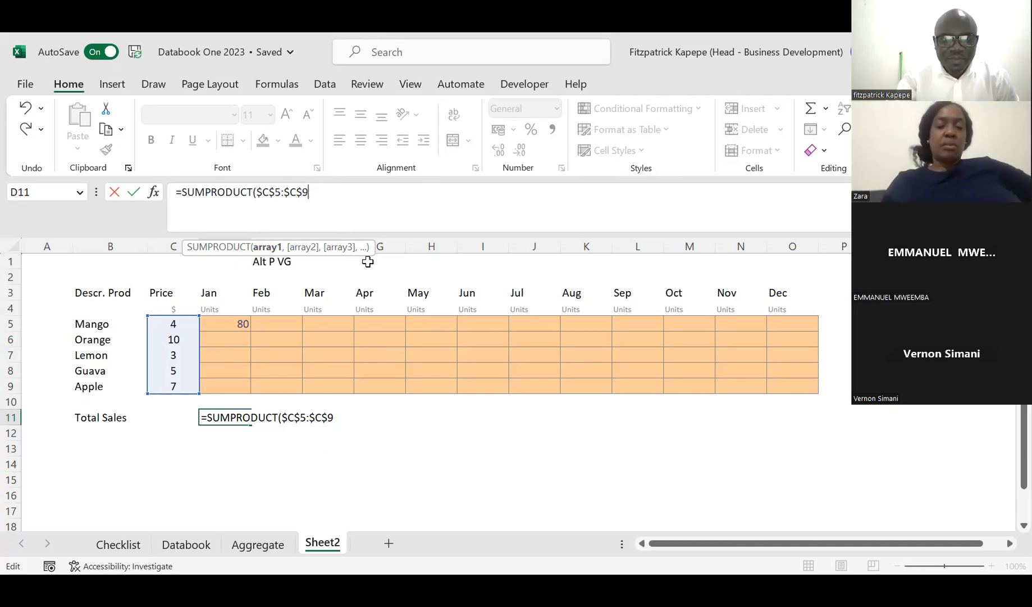
# Step: Add the January quantities D5:D9 as the second SUMPRODUCT array and complete the formula in D11
pyautogui.write(',')
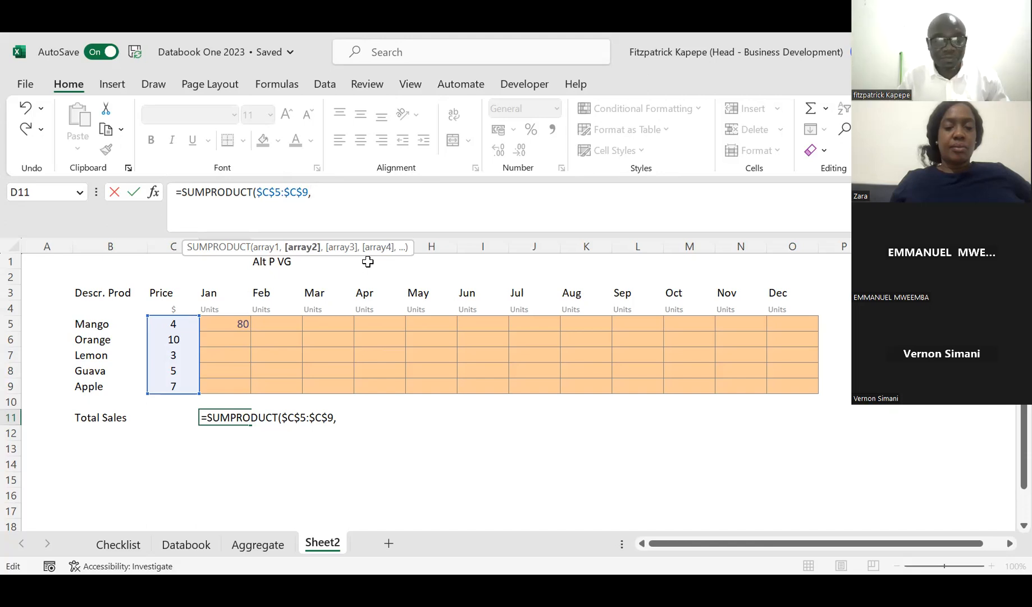
pyautogui.click(225, 322)
pyautogui.keyDown('shift'); pyautogui.click(229, 385); pyautogui.keyUp('shift')
pyautogui.write(')')
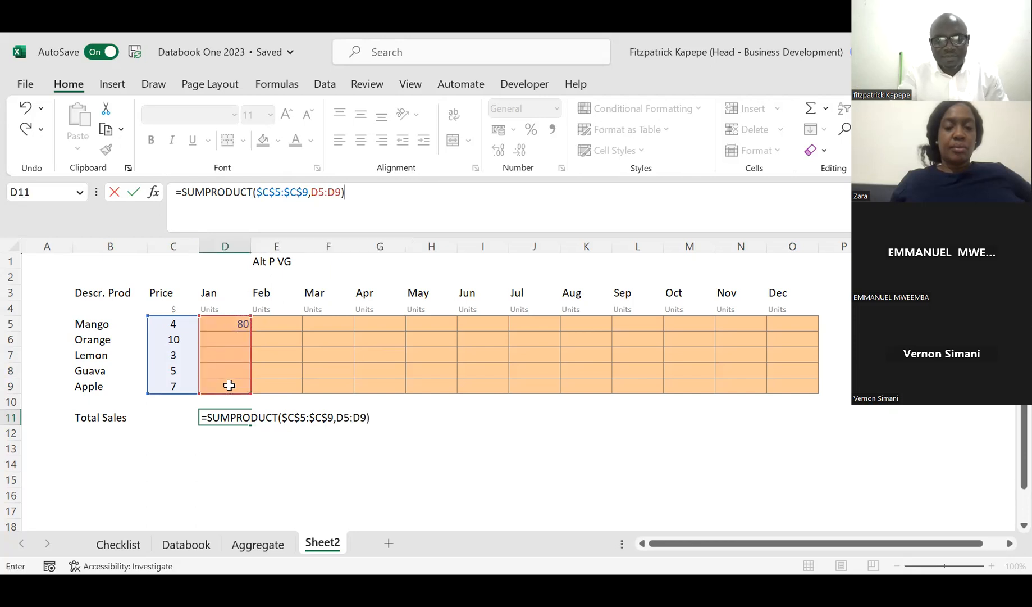
pyautogui.press('Return')
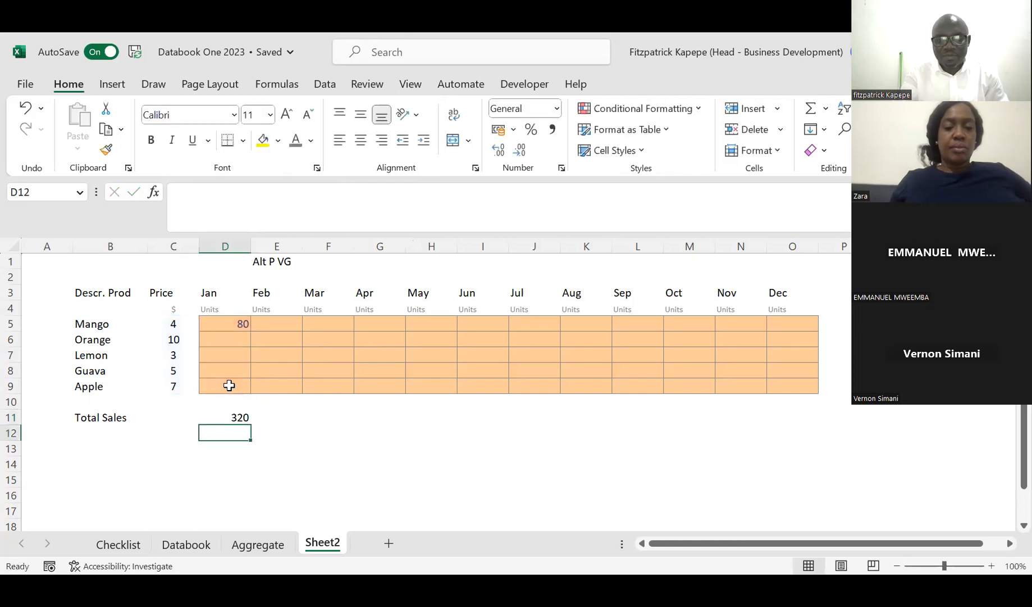
# Step: Give the January total in D11 a double top border and a thin dark blue bottom border
pyautogui.press('Up')
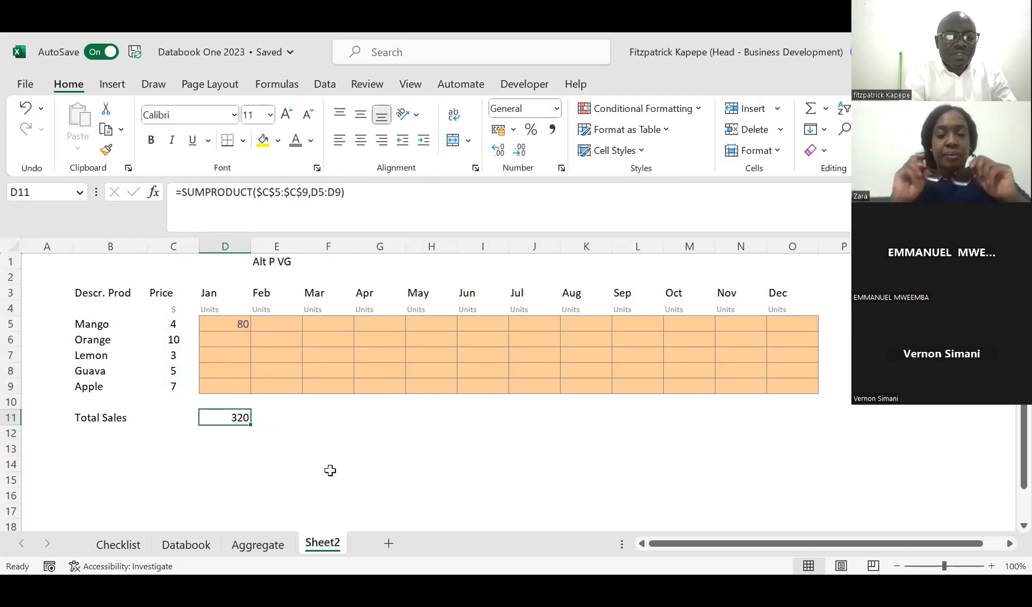
pyautogui.hotkey('ctrl', '1')
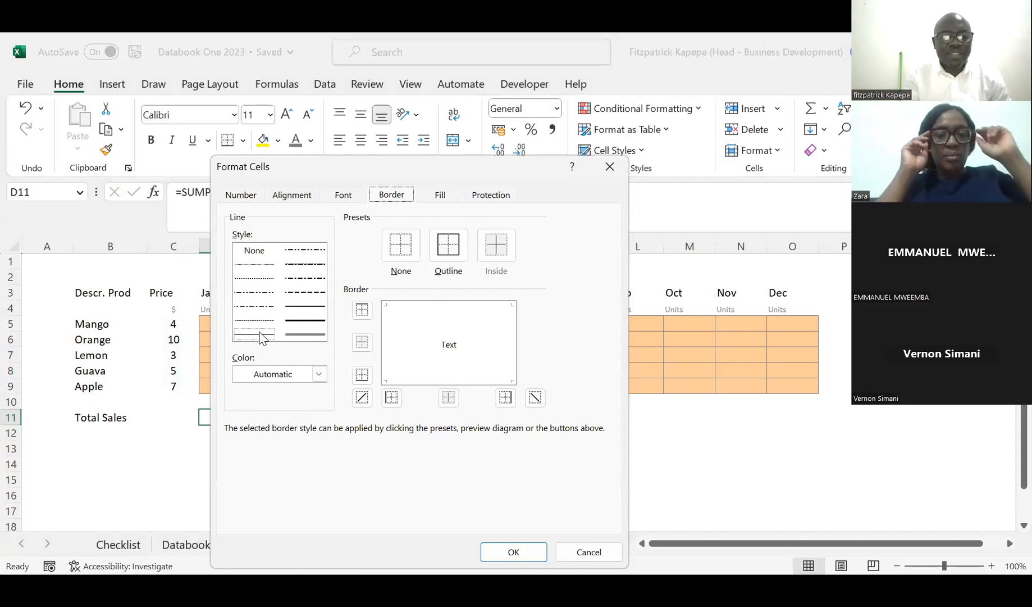
pyautogui.click(321, 336)
pyautogui.click(444, 305)
pyautogui.click(259, 335)
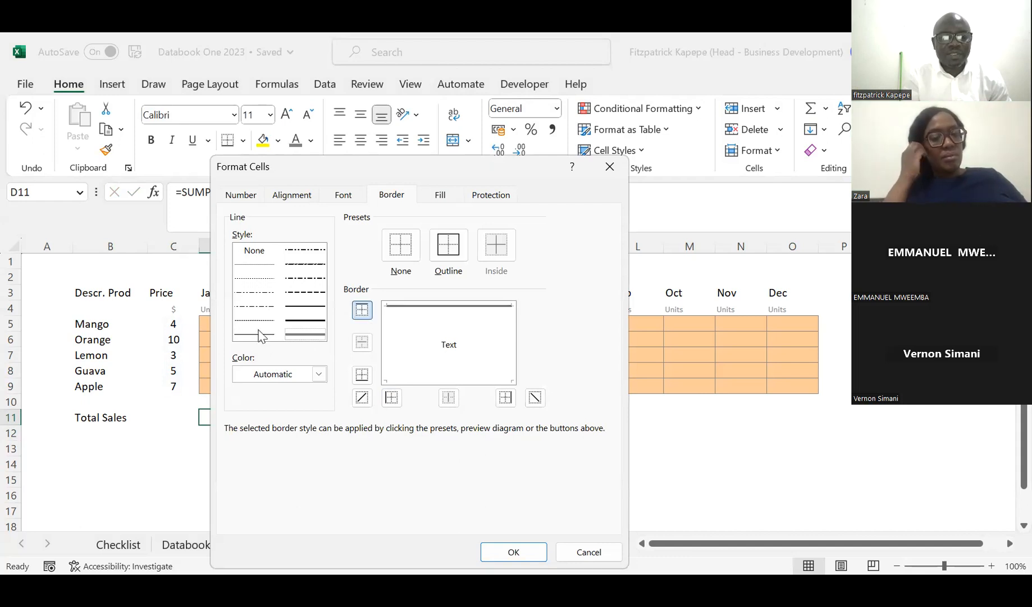
pyautogui.click(318, 374)
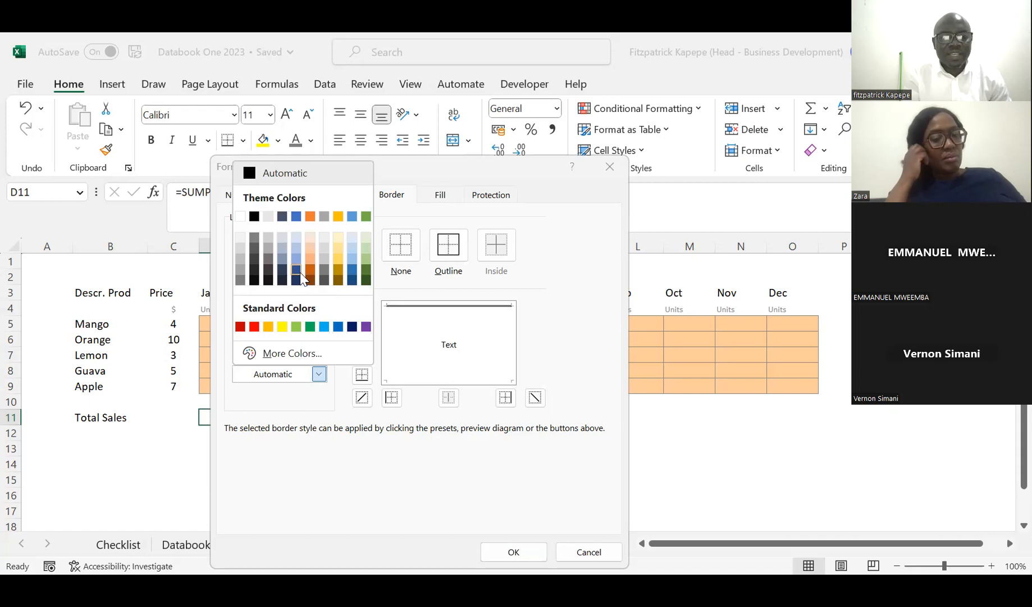
pyautogui.click(301, 273)
pyautogui.click(408, 382)
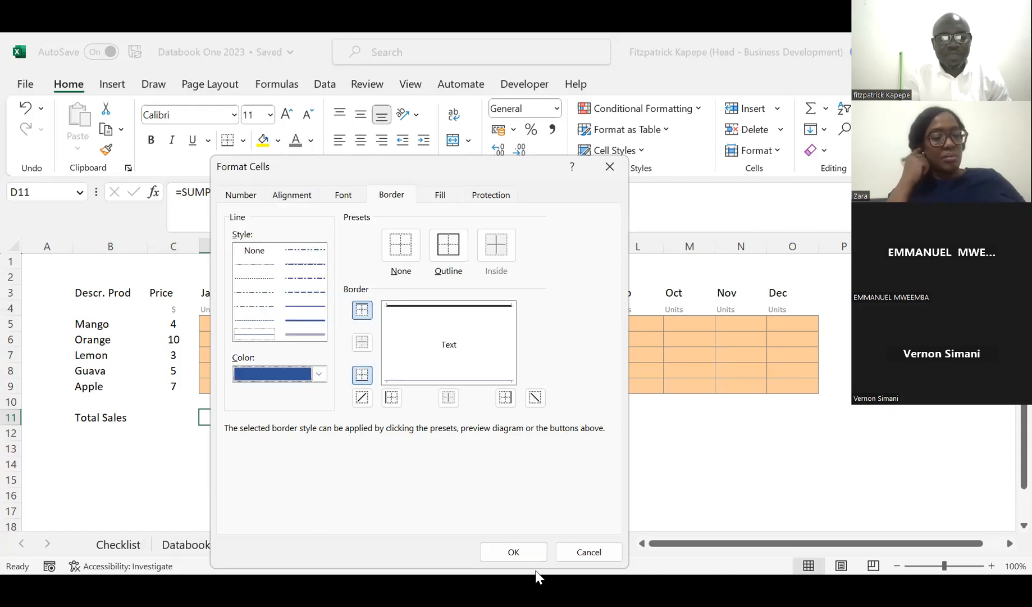
pyautogui.press('Return')
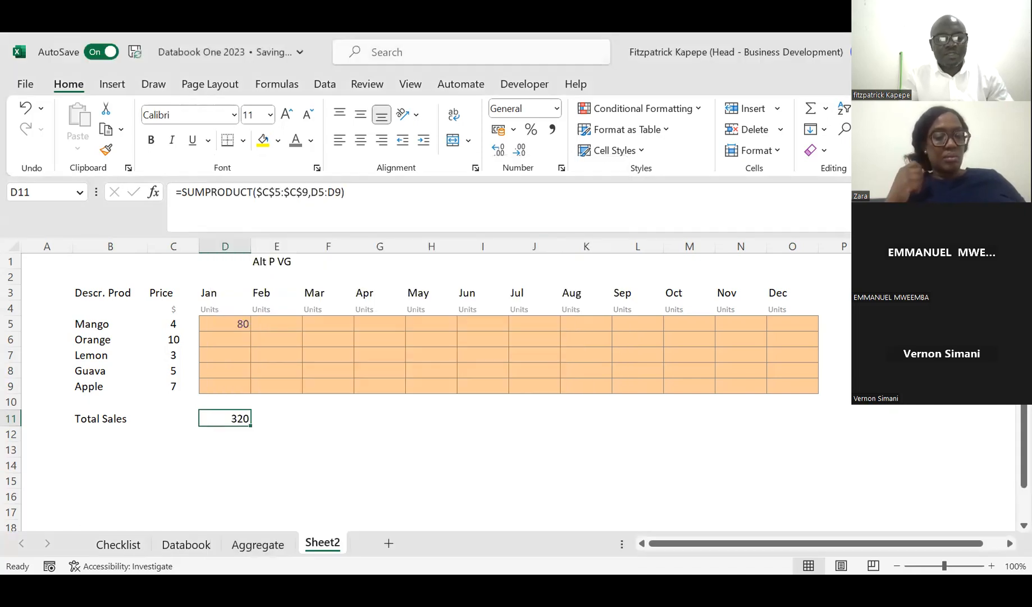
# Step: Fill the D11 total formula across row 11 to column P and apply the comma number style to the row
pyautogui.hotkey('shift', 'Right')
pyautogui.hotkey('shift', 'Right')
pyautogui.hotkey('shift', 'Right')
pyautogui.hotkey('shift', 'Right')
pyautogui.hotkey('shift', 'Right')
pyautogui.hotkey('shift', 'Right')
pyautogui.hotkey('shift', 'Right')
pyautogui.hotkey('shift', 'Right')
pyautogui.hotkey('shift', 'Right')
pyautogui.hotkey('shift', 'Right')
pyautogui.hotkey('shift', 'Right')
pyautogui.hotkey('shift', 'Right')
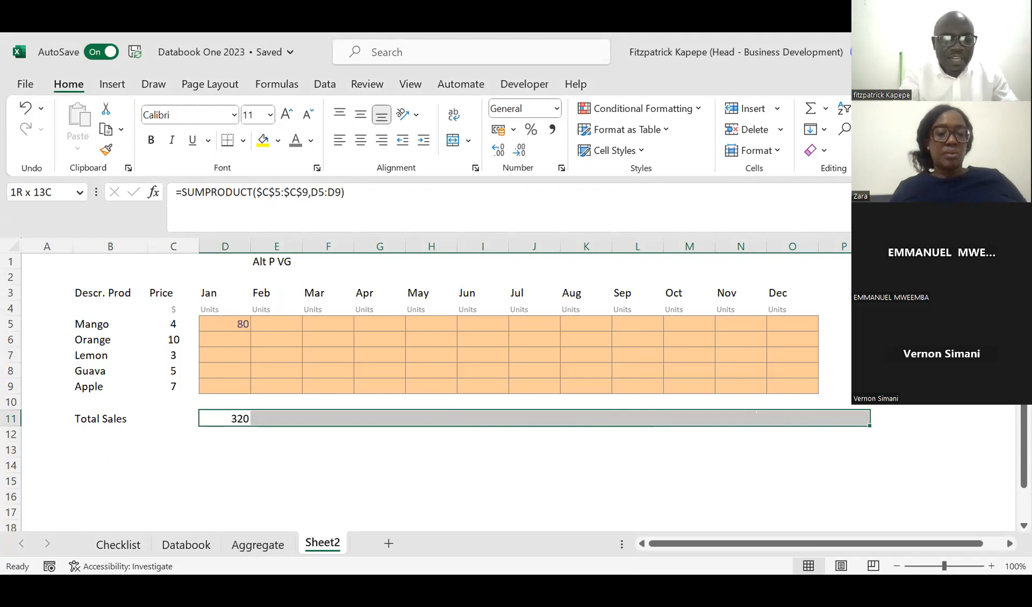
pyautogui.moveTo(869, 425); pyautogui.dragTo(869, 425)
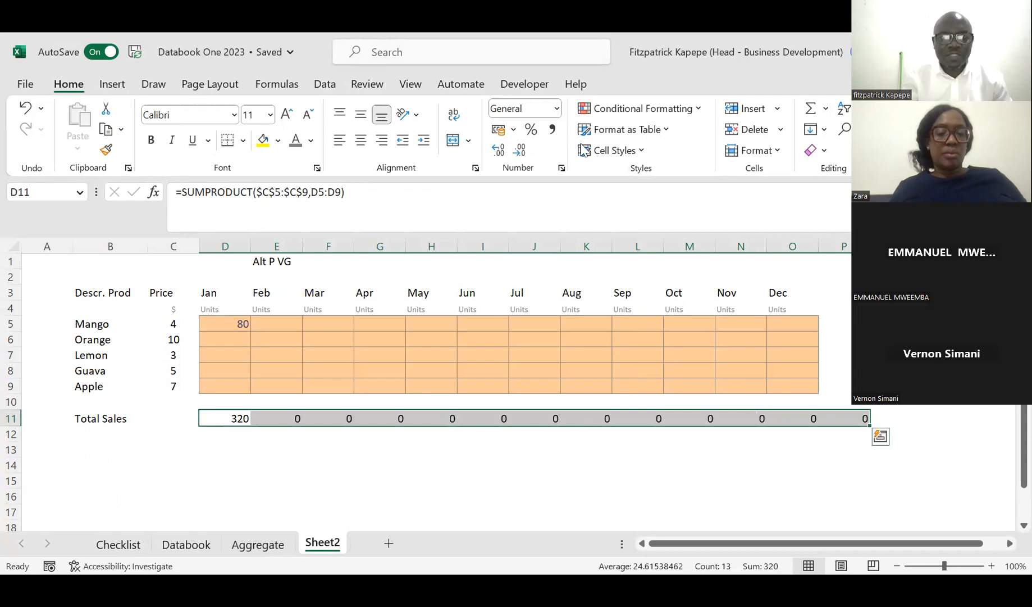
pyautogui.click(553, 130)
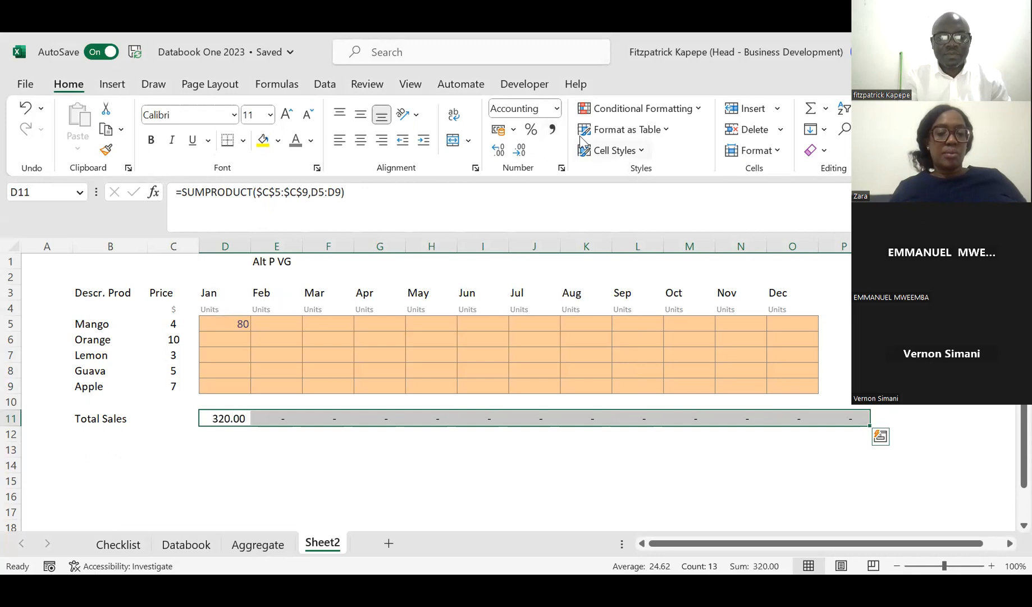
pyautogui.click(267, 469)
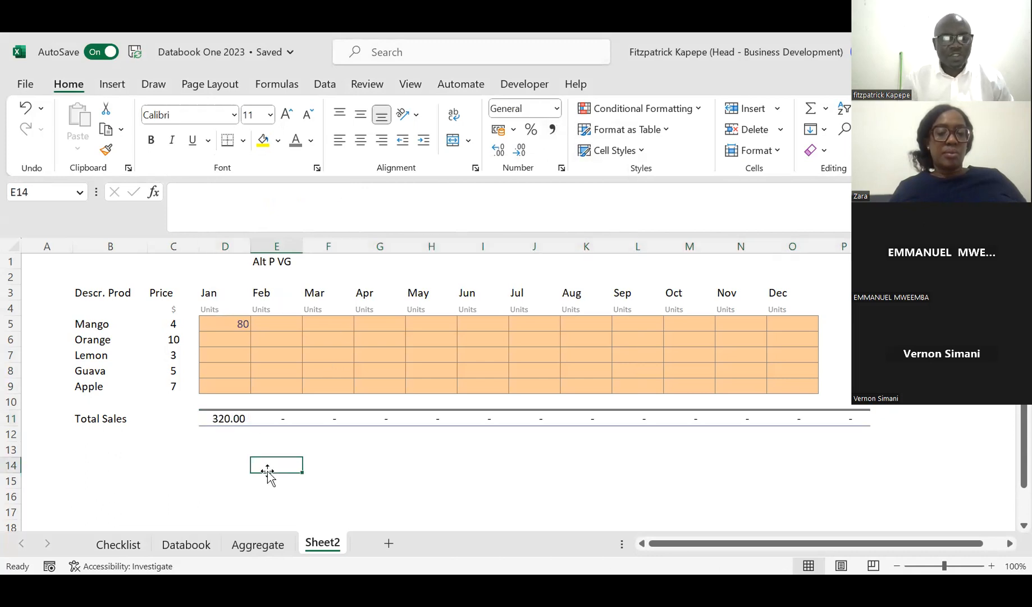
# Step: Enter the January quantities 2 for Orange, 10 for Lemon and 4 for Guava in D6:D8
pyautogui.click(240, 341)
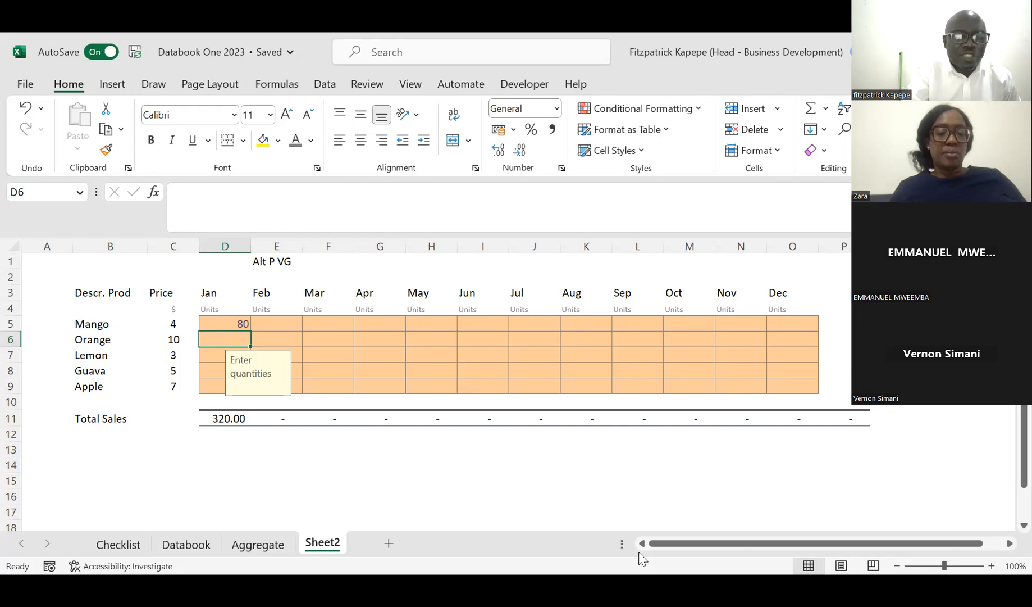
pyautogui.write('2')
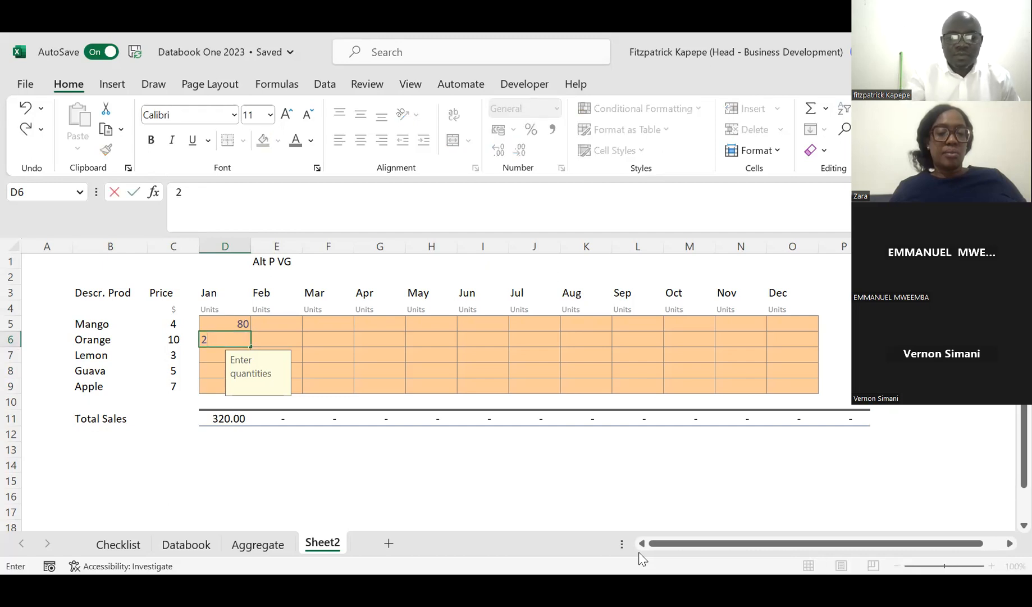
pyautogui.press('Return')
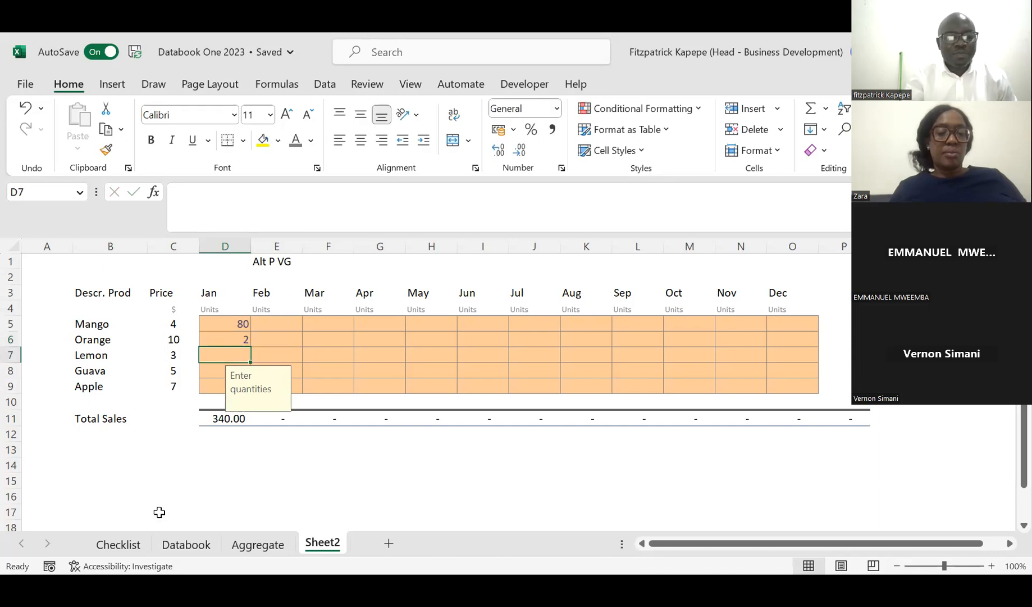
pyautogui.write('1')
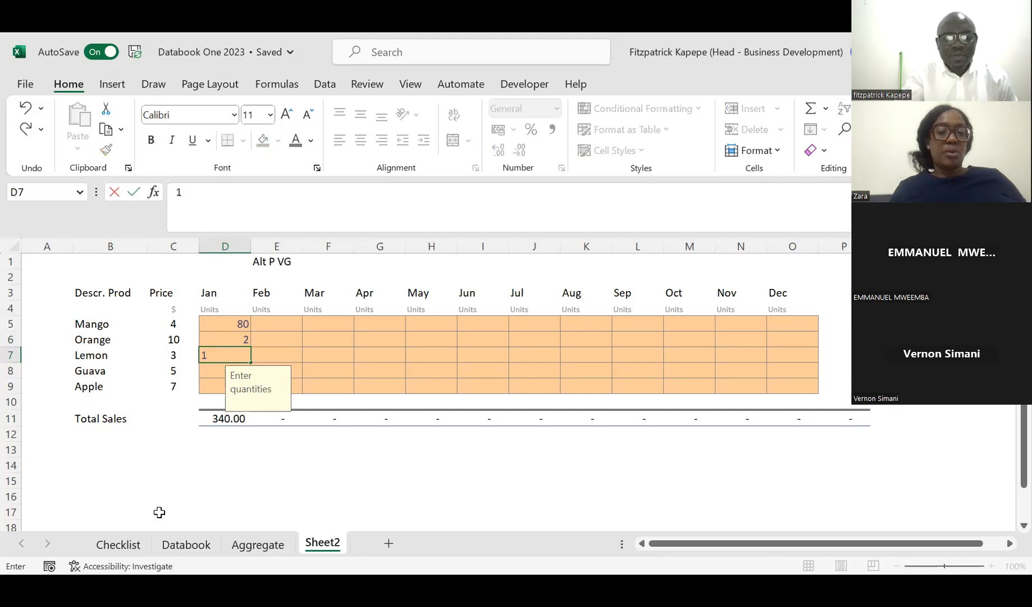
pyautogui.write('0')
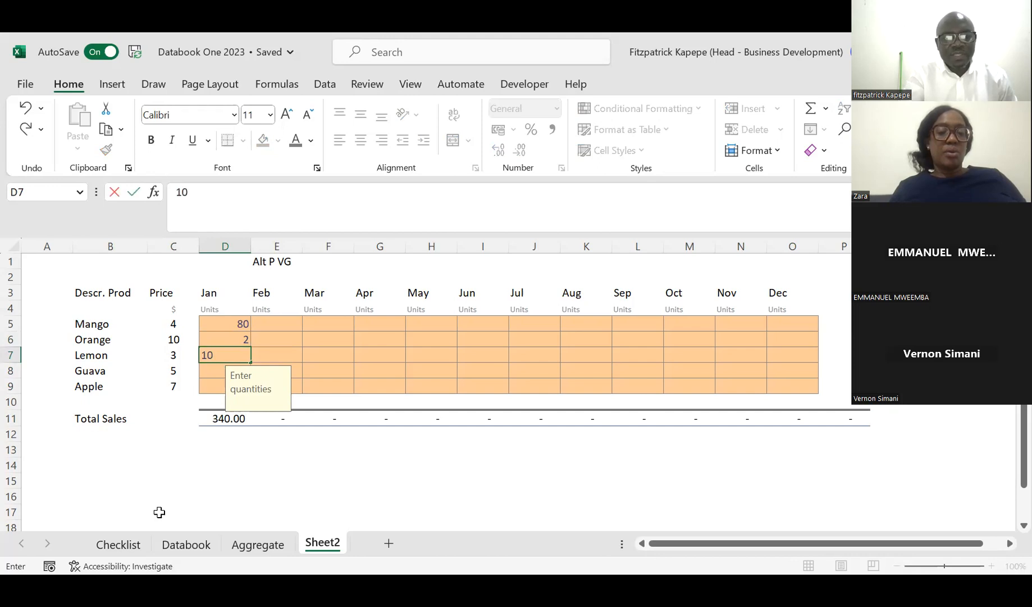
pyautogui.press('Return')
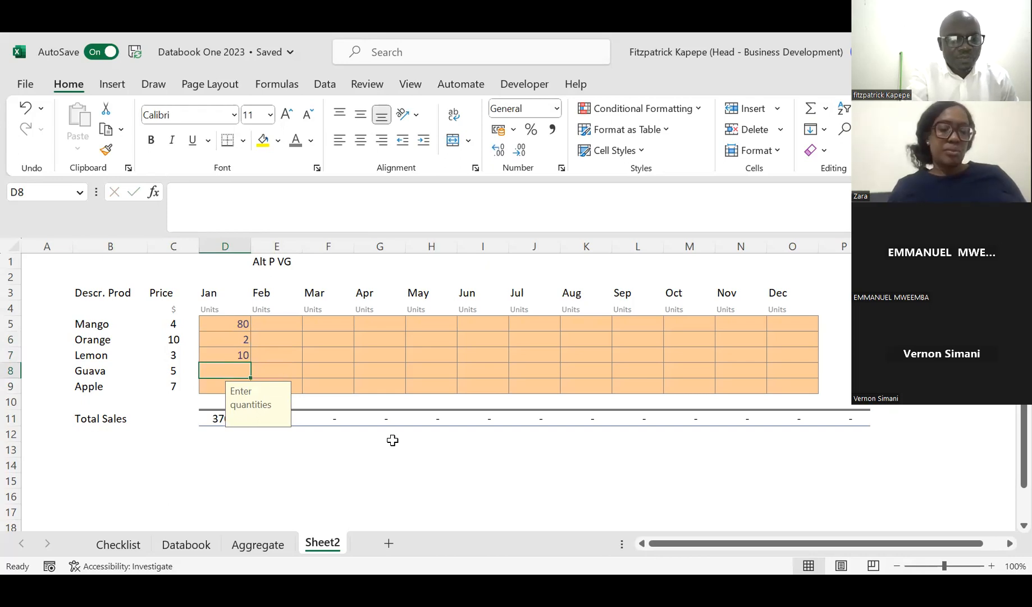
pyautogui.write('4')
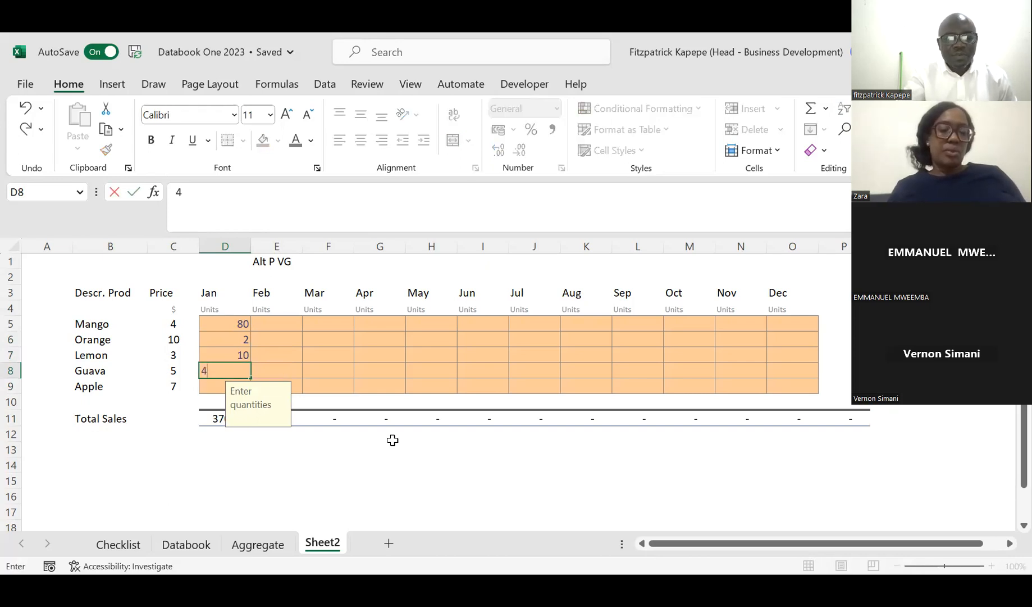
pyautogui.press('Return')
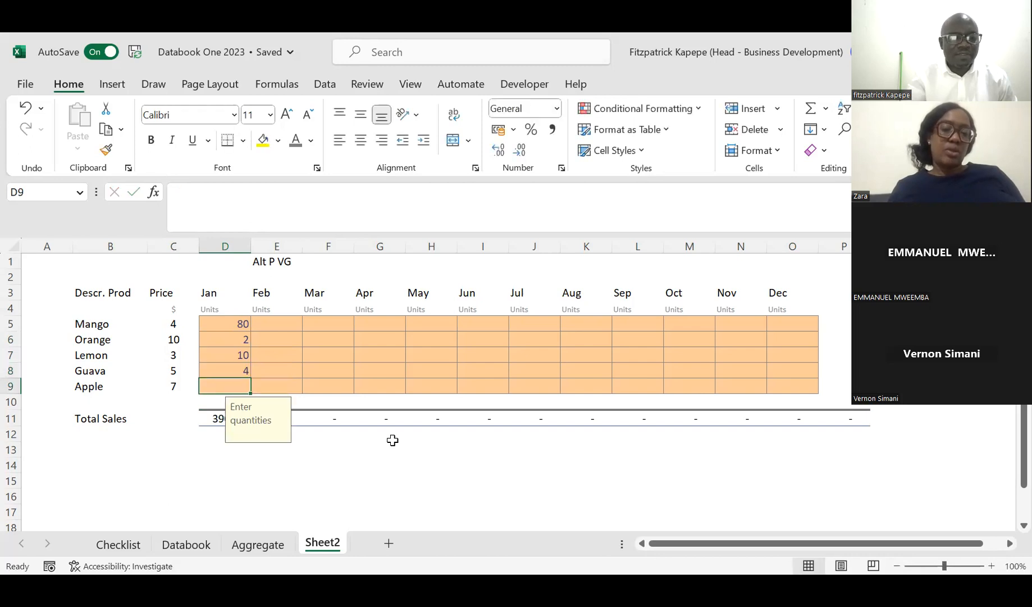
pyautogui.click(371, 455)
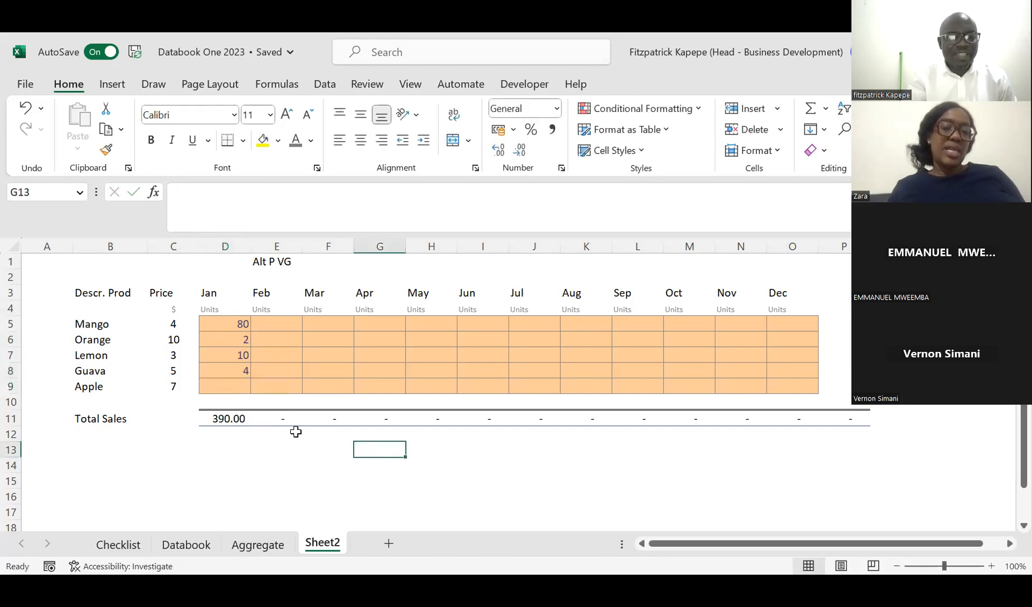
# Step: Enter 90 as the January quantity for Apple in D9
pyautogui.click(234, 390)
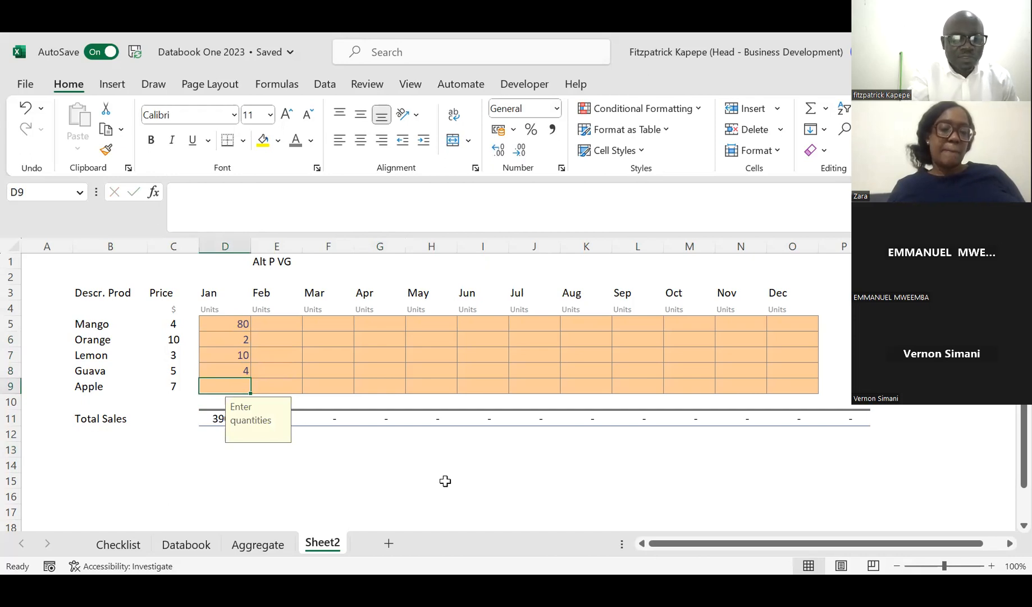
pyautogui.write('90')
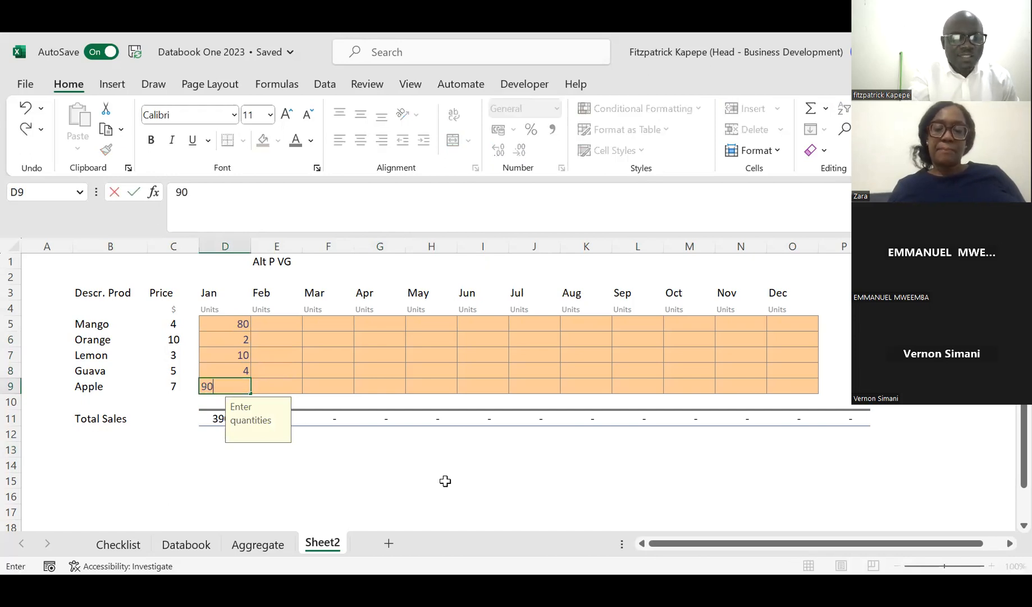
pyautogui.press('Return')
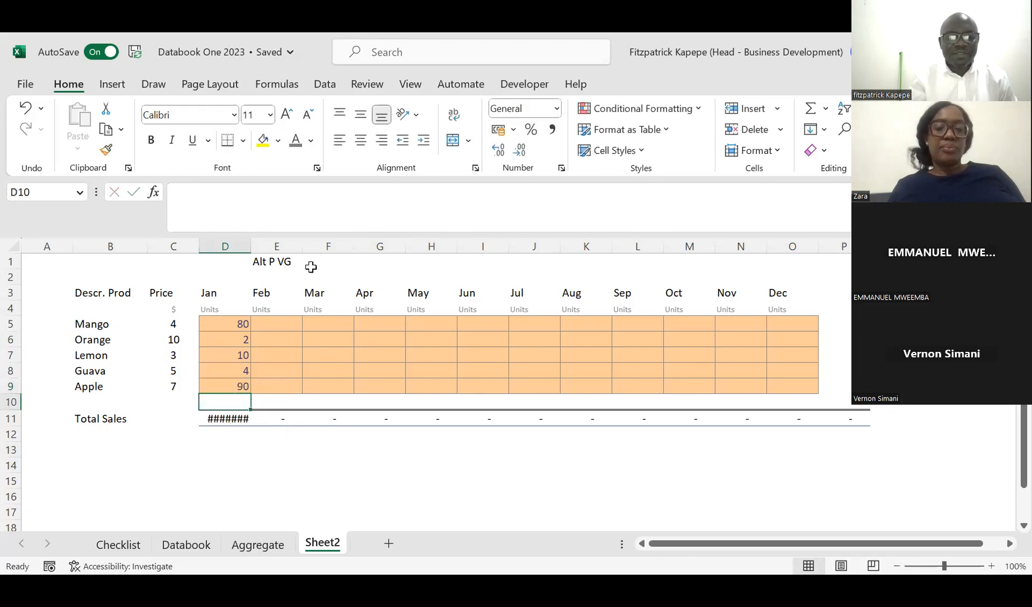
# Step: Change the January quantity for Apple in D9 to 9
pyautogui.click(230, 383)
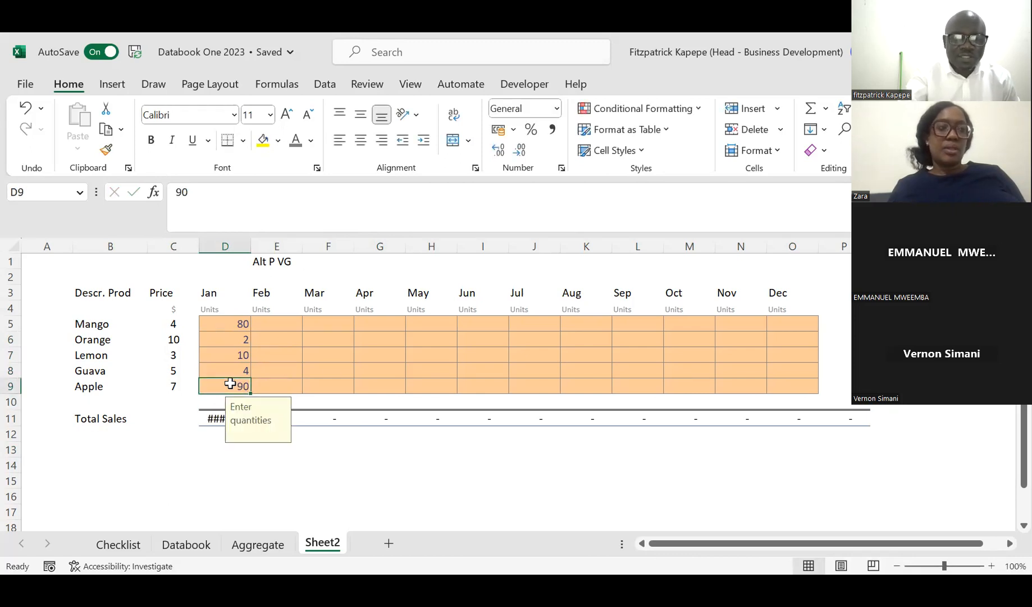
pyautogui.write('9')
pyautogui.press('Return')
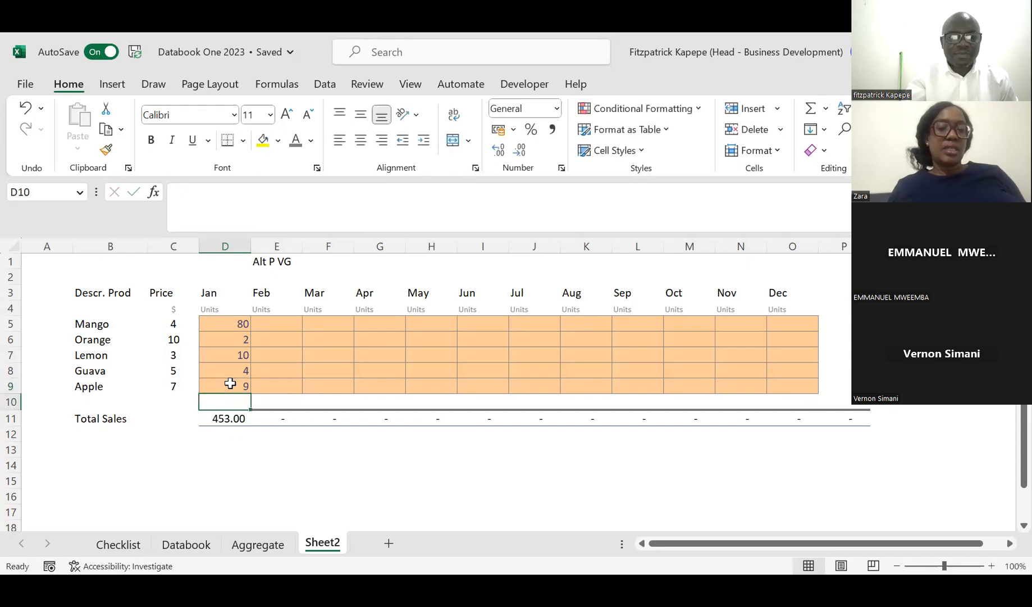
# Step: Append the unit [$] to the Total Sales label in B11
pyautogui.click(288, 324)
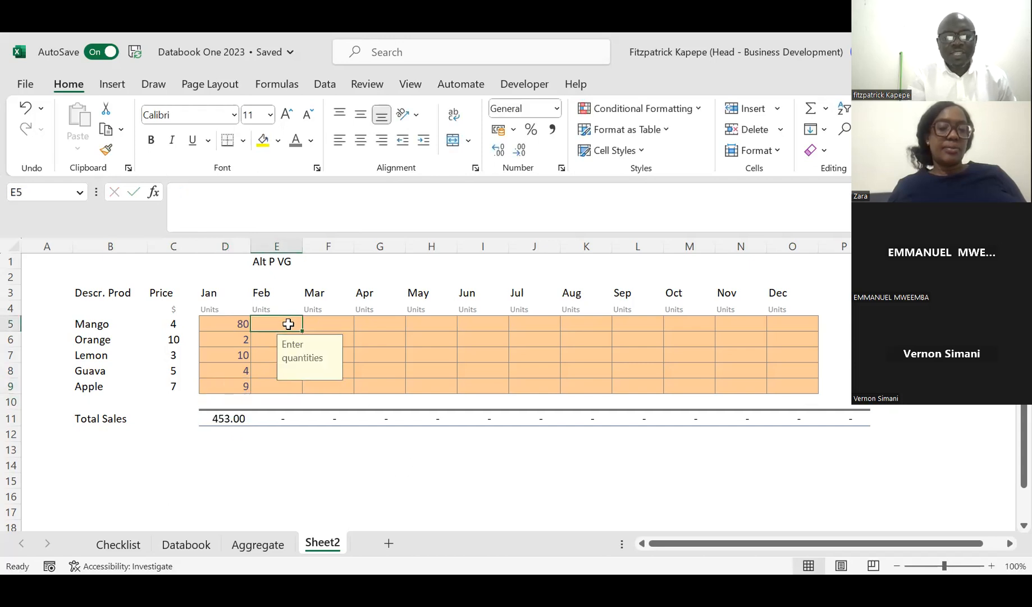
pyautogui.click(11, 419)
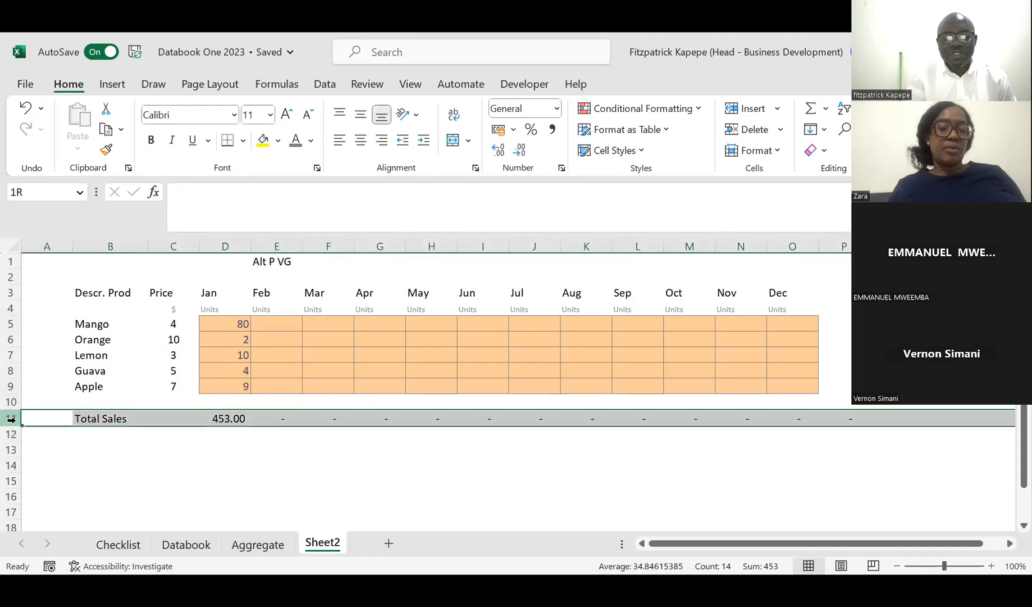
pyautogui.click(109, 418)
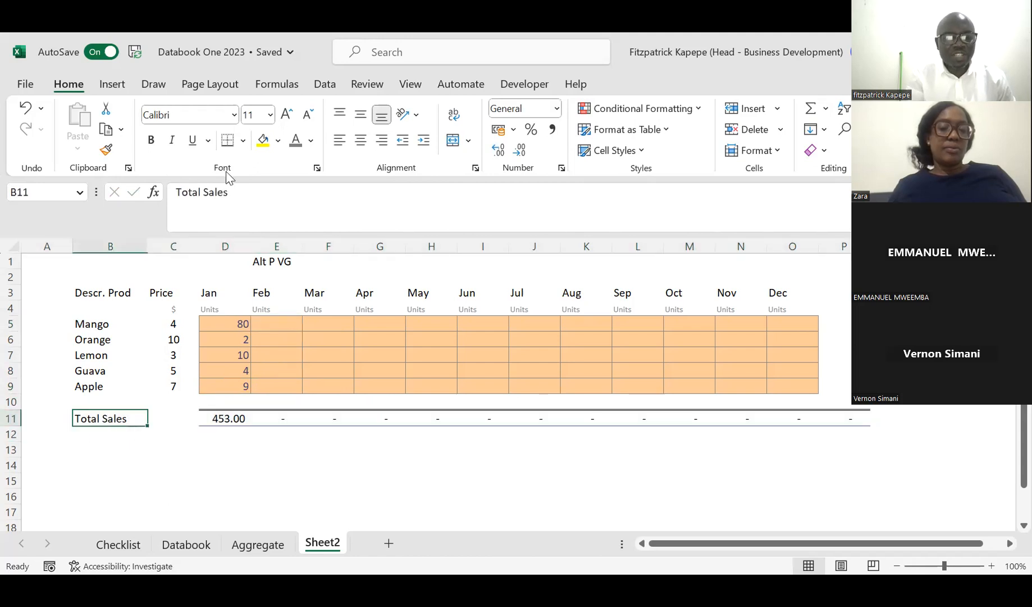
pyautogui.click(235, 191)
pyautogui.write('[')
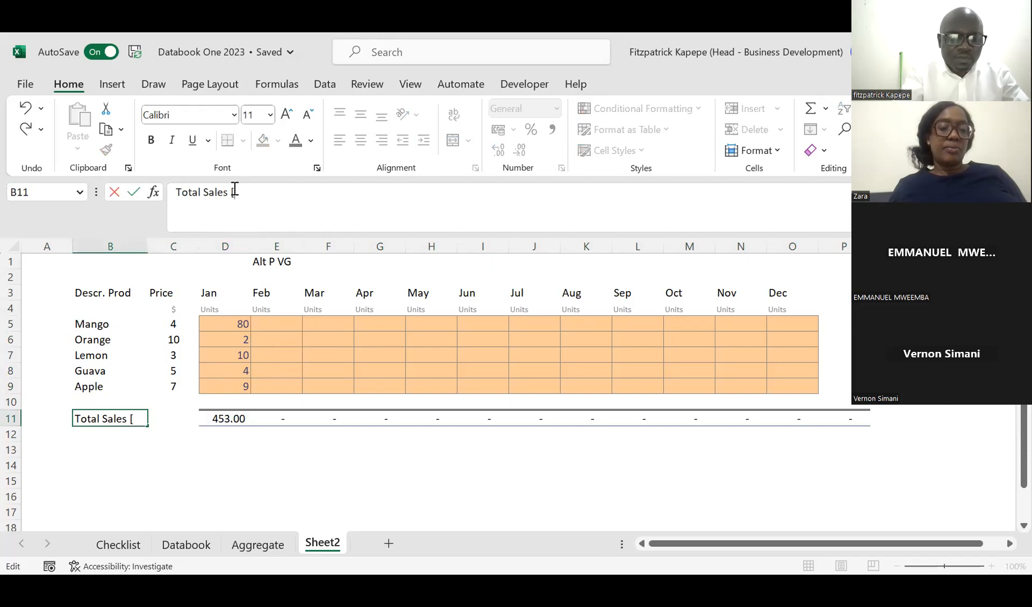
pyautogui.write('$')
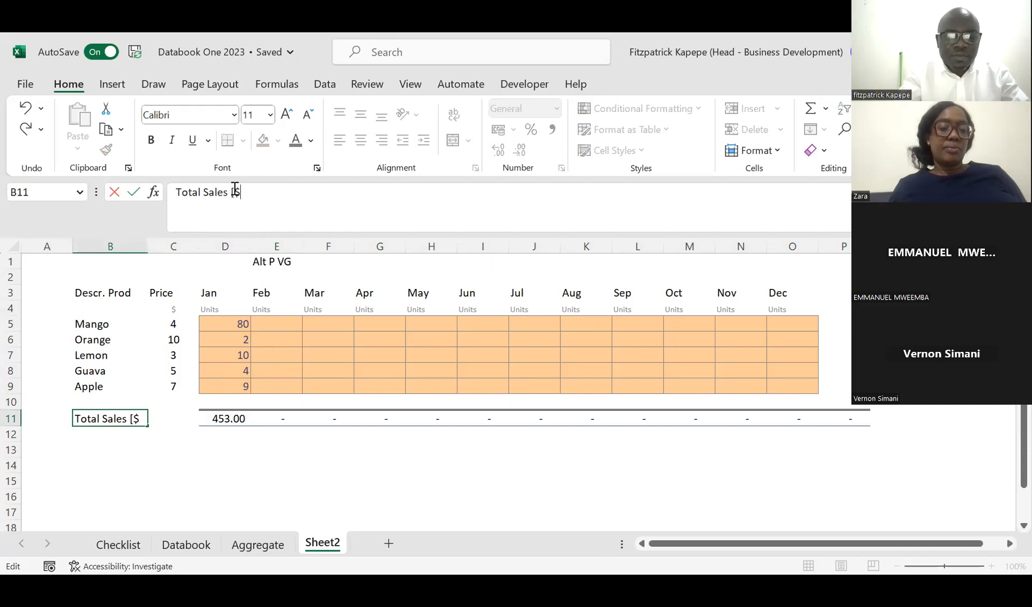
pyautogui.write(']')
pyautogui.press('Return')
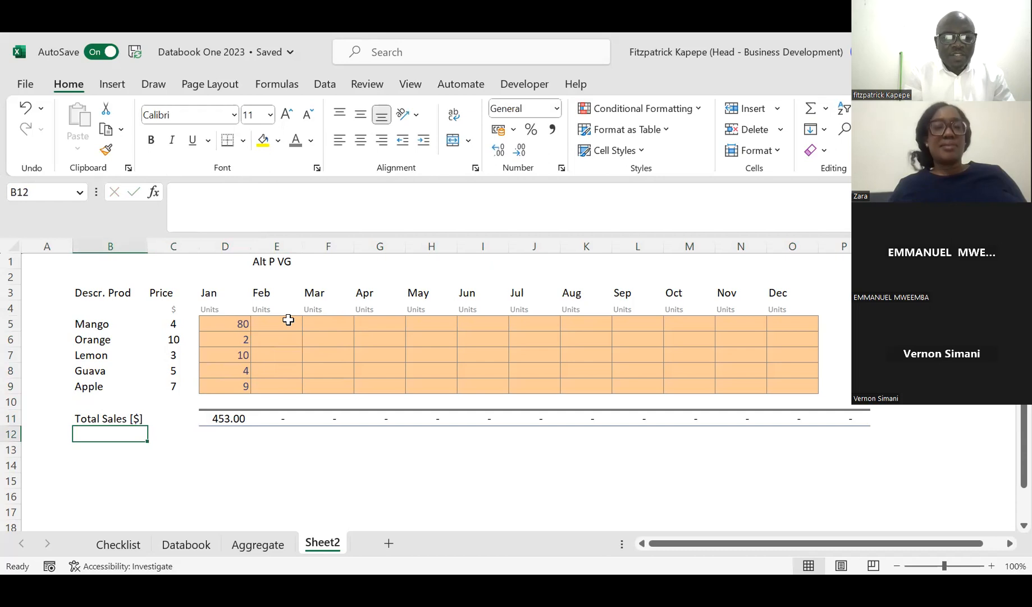
# Step: Enter the April quantities 7 for Mango in G5 and 90 for Orange in G6
pyautogui.click(384, 323)
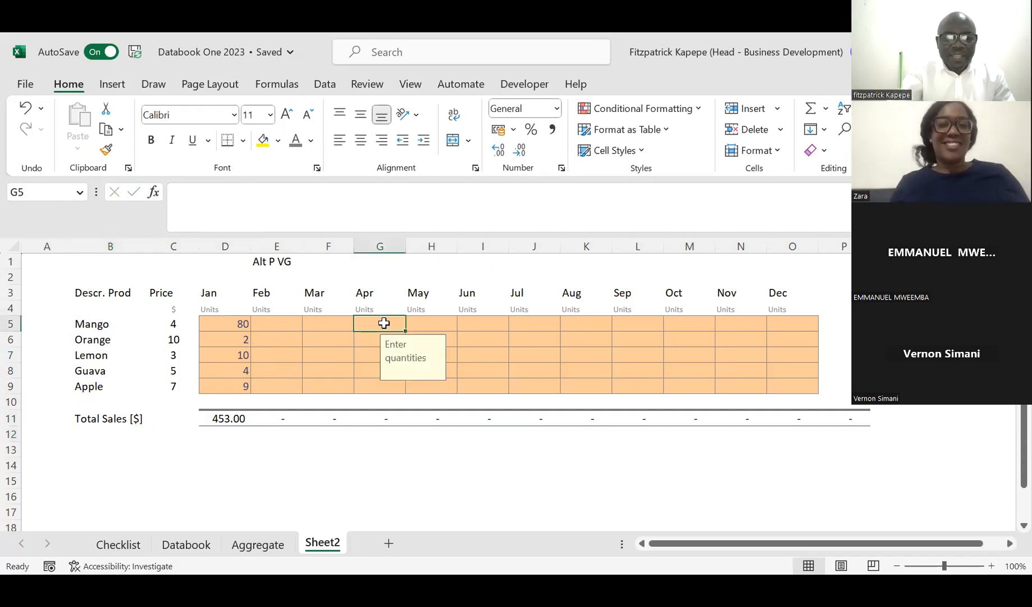
pyautogui.write('7')
pyautogui.press('Return')
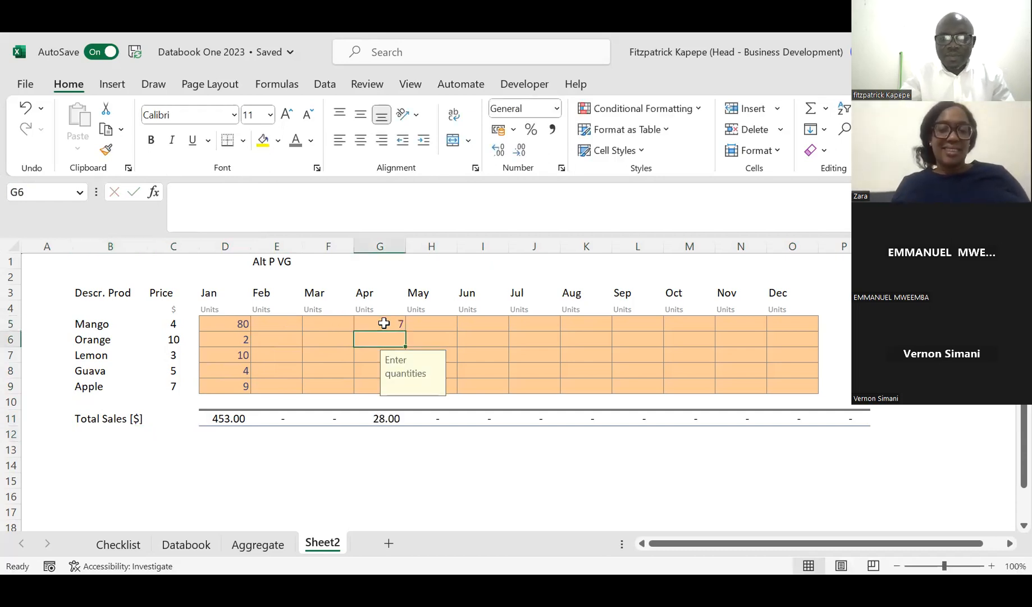
pyautogui.write('90')
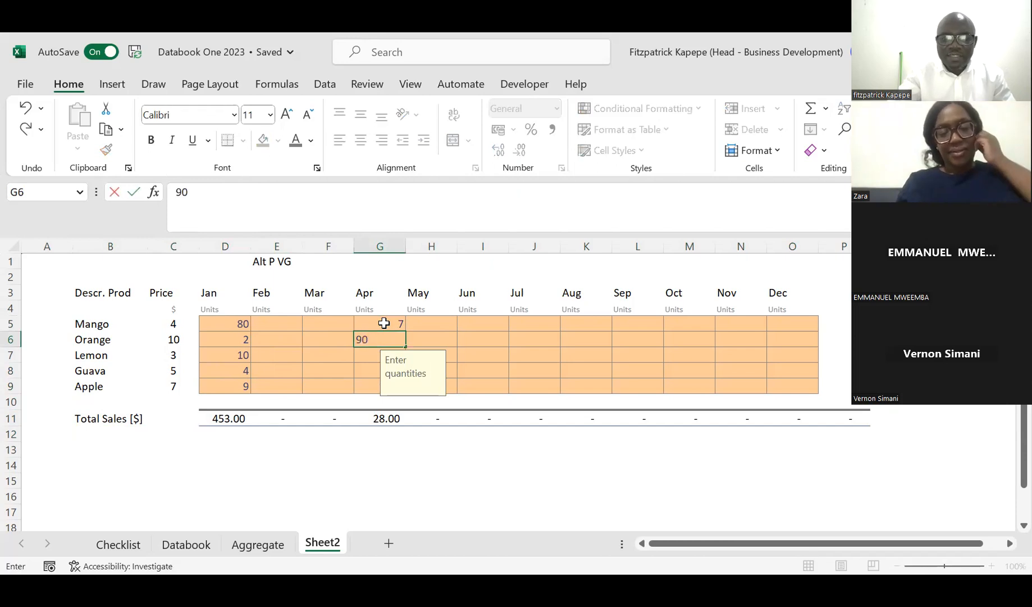
pyautogui.press('Return')
# Step: Enter 90 as the June quantity for Lemon in I7 and 5 as the August quantity for Mango in K5
pyautogui.press('Right')
pyautogui.press('Right')
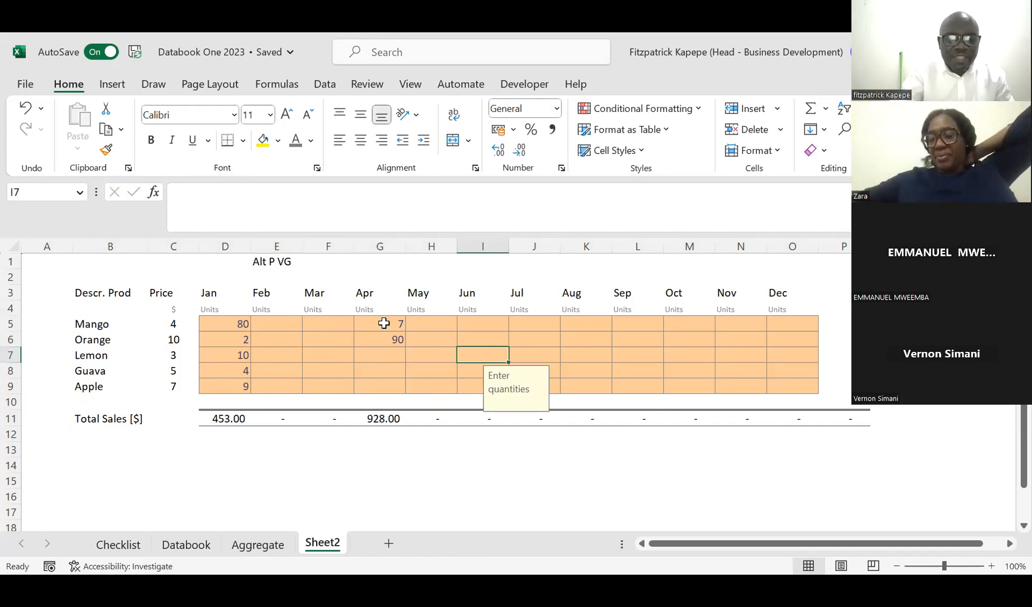
pyautogui.write('90')
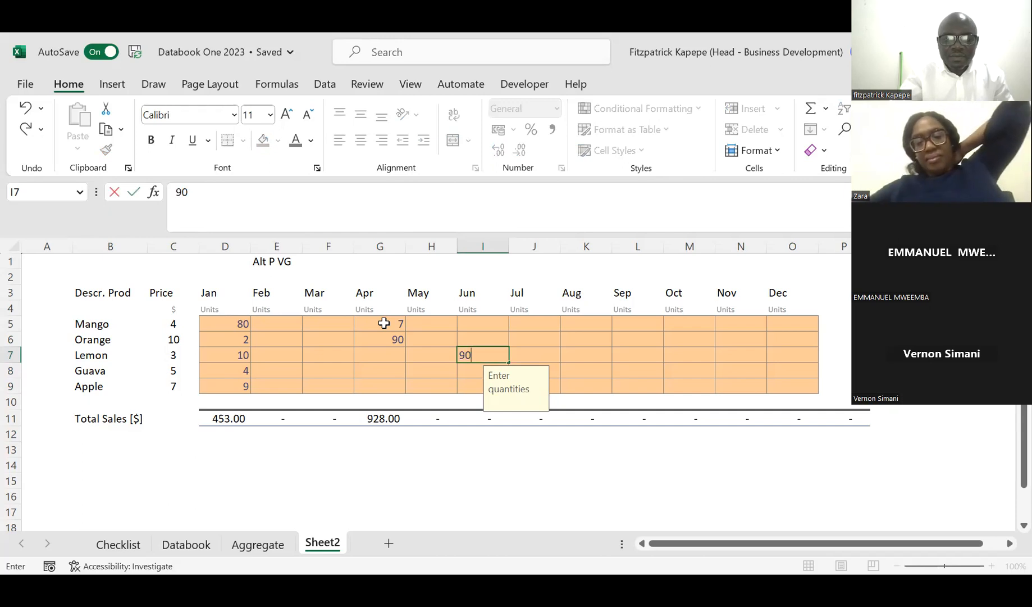
pyautogui.press('Return')
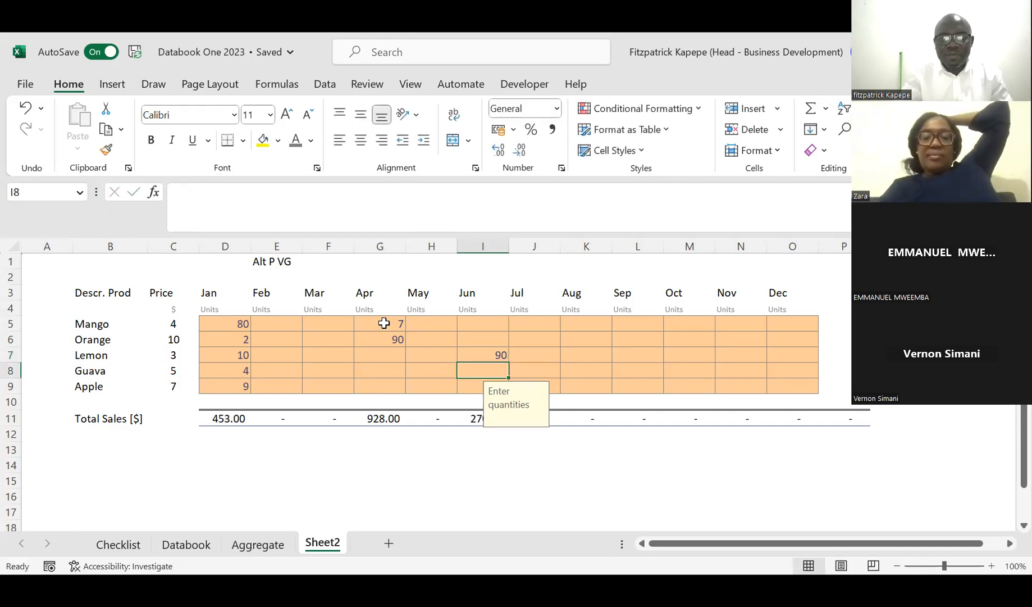
pyautogui.click(606, 327)
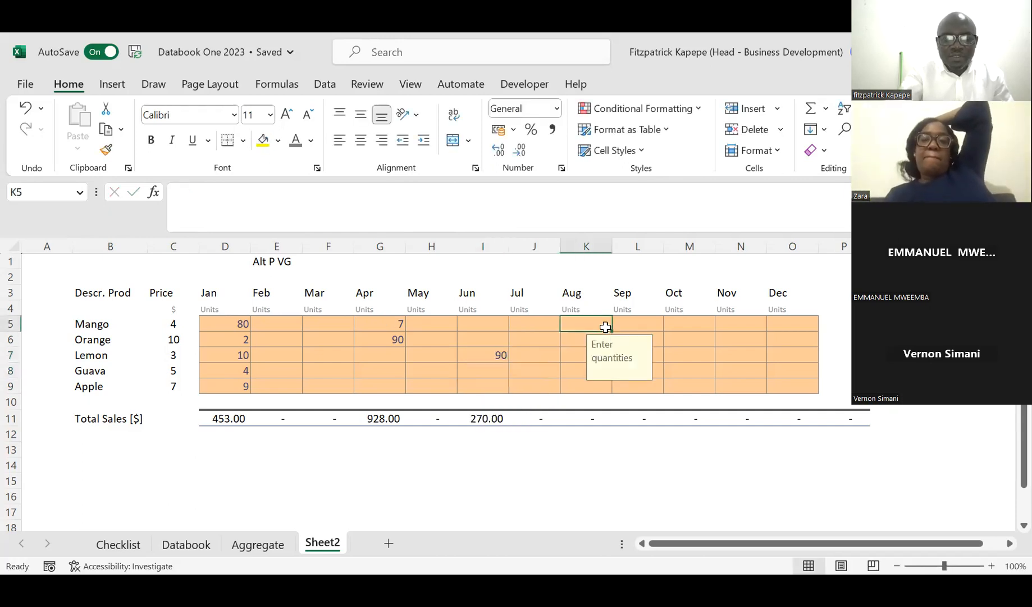
pyautogui.write('5')
pyautogui.press('Return')
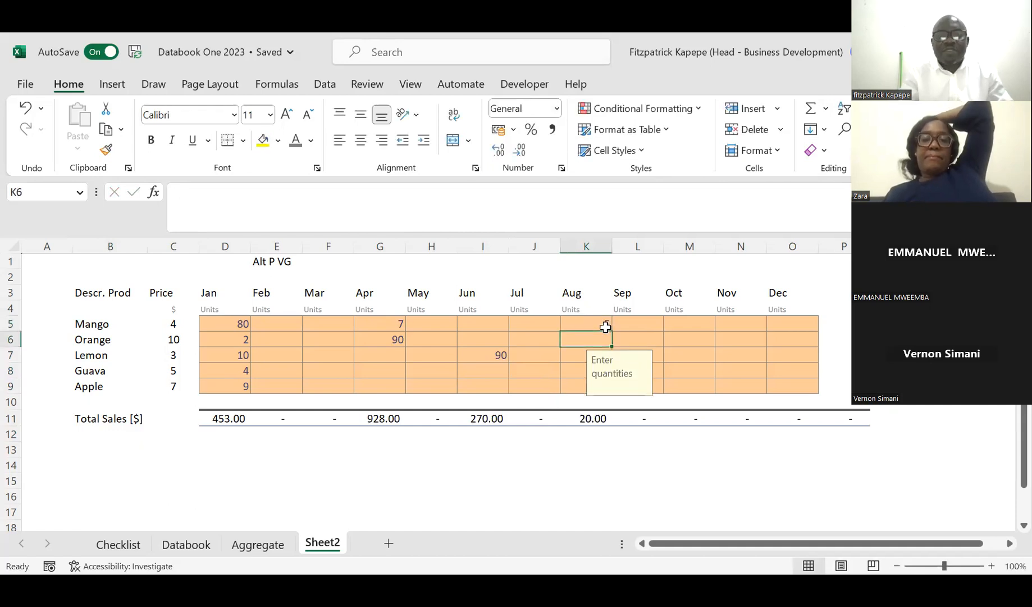
pyautogui.click(232, 477)
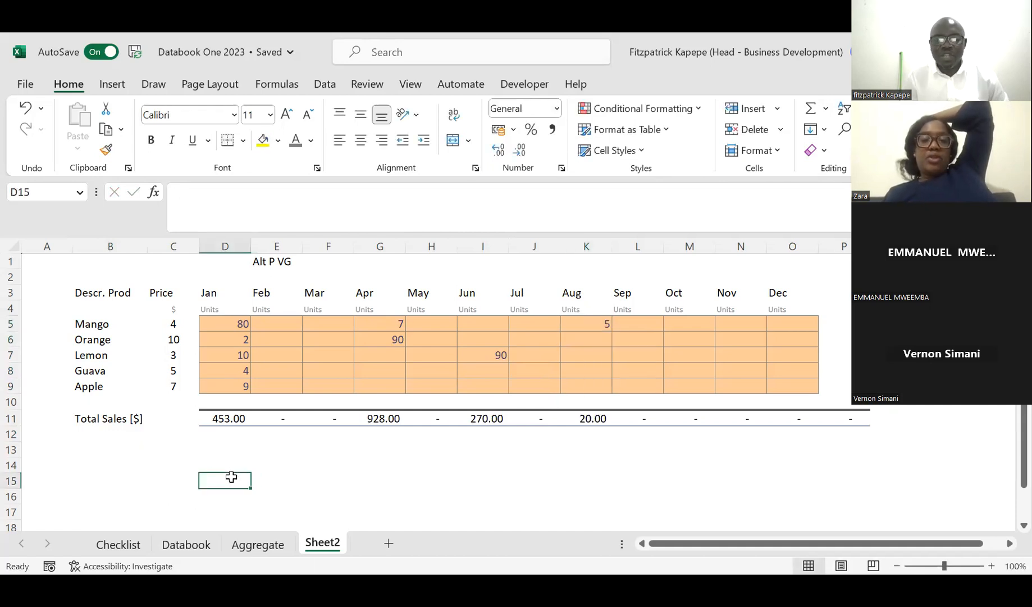
pyautogui.press('Up')
pyautogui.press('Up')
pyautogui.press('Up')
pyautogui.press('Up')
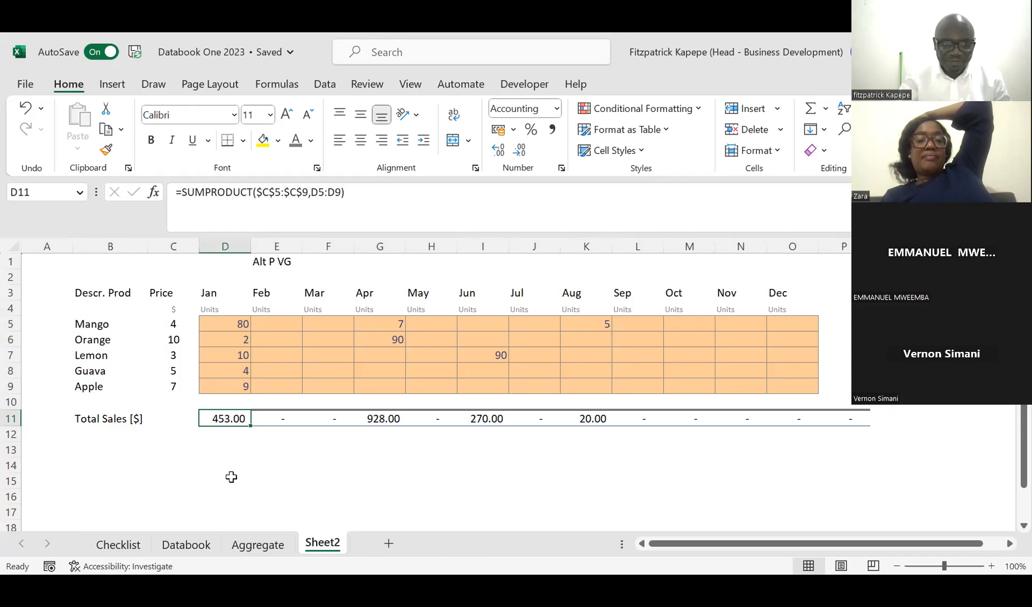
pyautogui.press('Down')
pyautogui.press('Down')
pyautogui.press('Down')
pyautogui.press('Down')
pyautogui.press('Down')
pyautogui.press('Down')
pyautogui.press('Down')
pyautogui.press('Down')
pyautogui.press('Up')
pyautogui.press('Up')
pyautogui.press('Up')
pyautogui.press('Left')
pyautogui.press('Left')
pyautogui.press('Left')
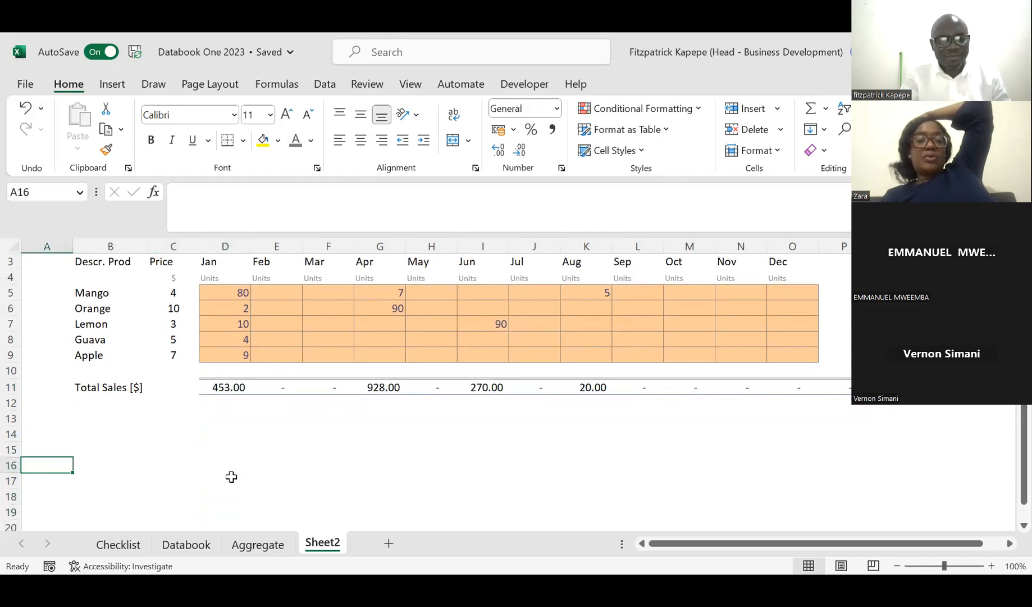
pyautogui.press('Right')
pyautogui.press('Right')
pyautogui.press('Left')
pyautogui.press('Right')
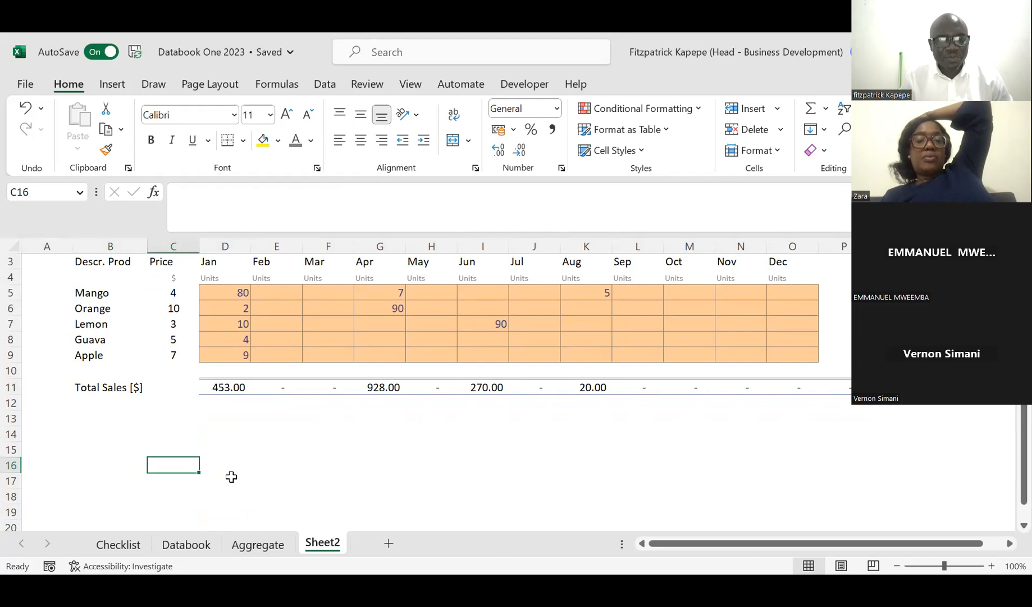
pyautogui.press('Right')
pyautogui.press('Up')
pyautogui.press('Up')
pyautogui.press('Up')
# Step: Copy the five product names in B5:B9 and paste them below the table into B15:B19
pyautogui.press('Up')
pyautogui.press('Up')
pyautogui.press('Down')
pyautogui.press('Down')
pyautogui.press('Down')
pyautogui.press('Left')
pyautogui.press('Left')
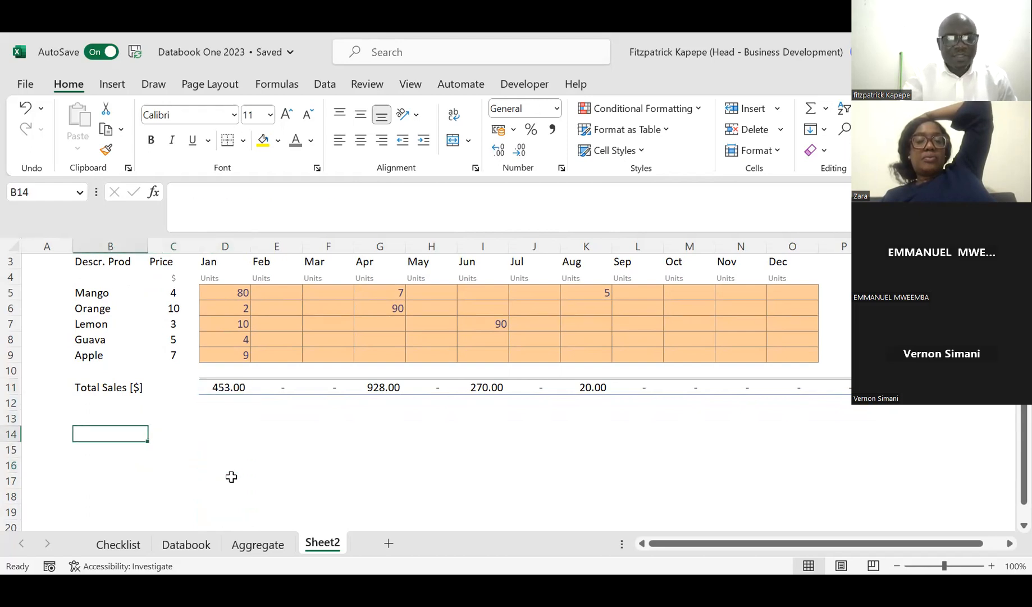
pyautogui.press('Up')
pyautogui.press('Up')
pyautogui.press('Up')
pyautogui.press('Up')
pyautogui.press('Up')
pyautogui.press('Up')
pyautogui.press('Up')
pyautogui.press('Up')
pyautogui.press('Up')
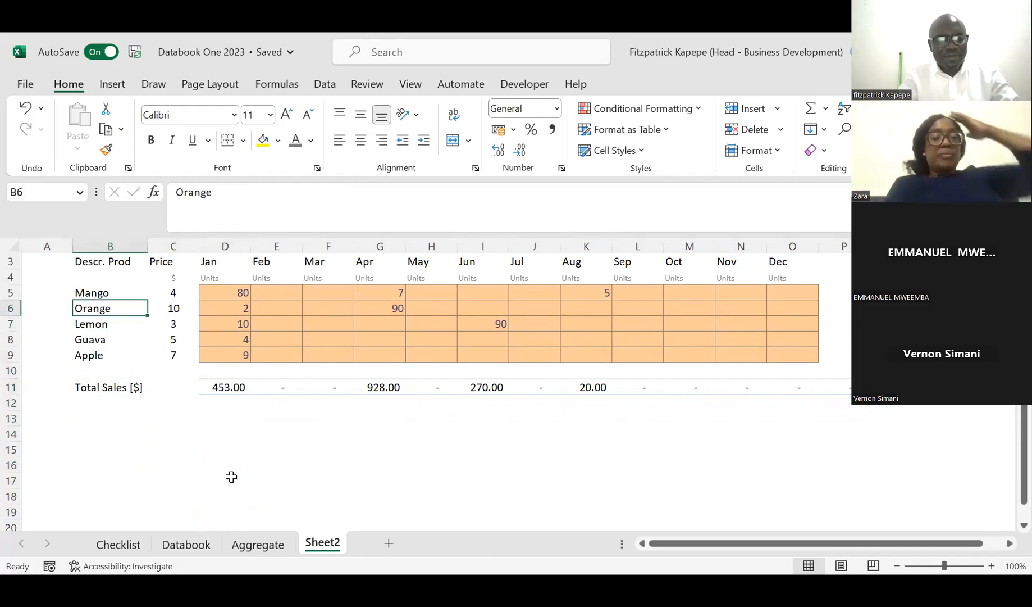
pyautogui.hotkey('shift', 'Down')
pyautogui.hotkey('shift', 'Down')
pyautogui.hotkey('shift', 'Down')
pyautogui.hotkey('shift', 'Down')
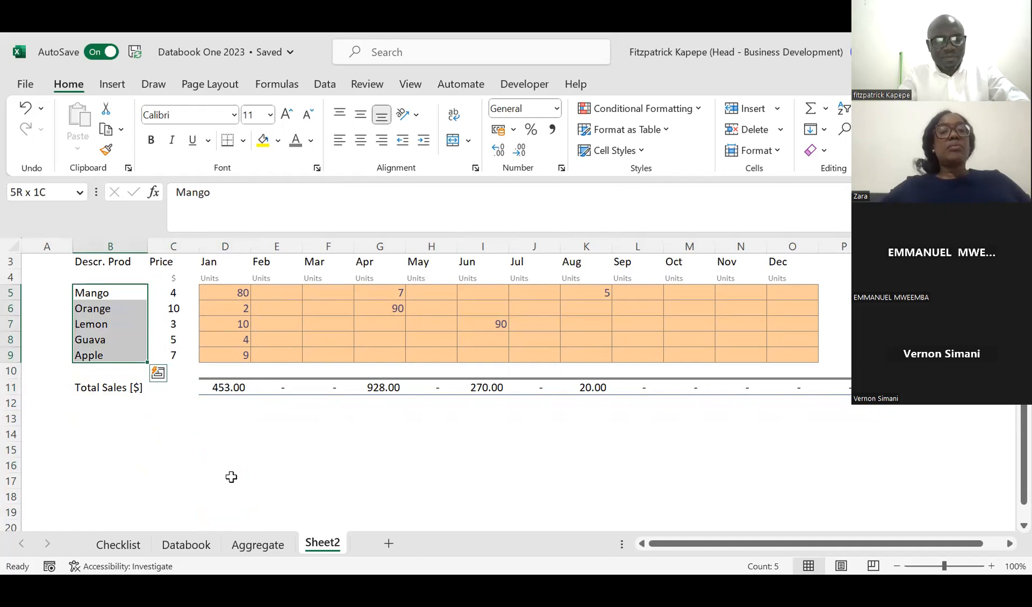
pyautogui.hotkey('ctrl', 'c')
pyautogui.press('Down')
pyautogui.press('Down')
pyautogui.press('Down')
pyautogui.press('Down')
pyautogui.press('Down')
pyautogui.press('Down')
# Step: Extend the copied product list with Mango in B20, Mango in B21 and Lemon in B22
pyautogui.press('Down')
pyautogui.press('Down')
pyautogui.press('Down')
pyautogui.press('Down')
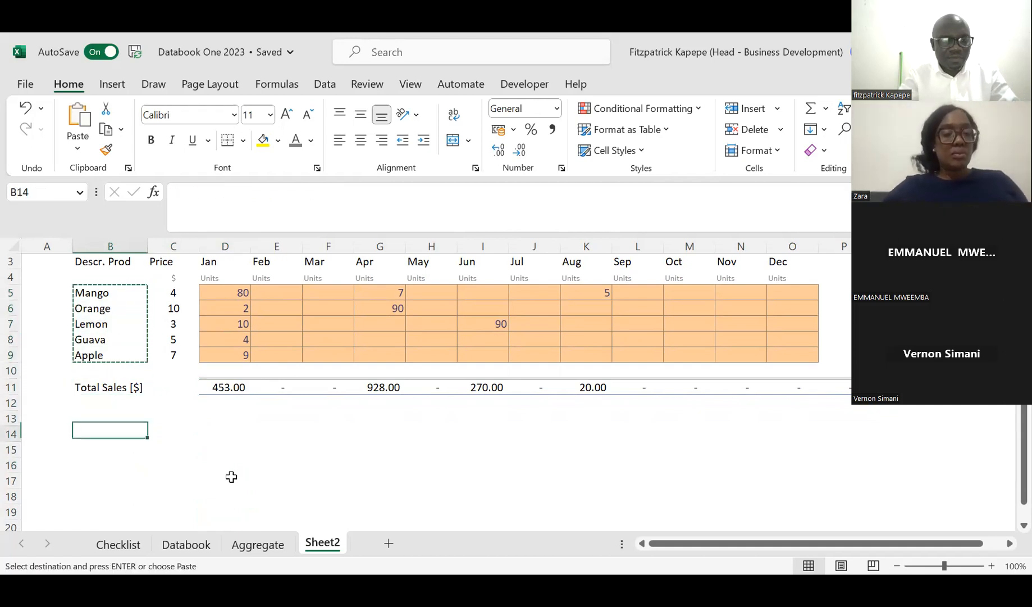
pyautogui.hotkey('ctrl', 'v')
pyautogui.press('Down')
pyautogui.press('Down')
pyautogui.press('Down')
pyautogui.press('Down')
pyautogui.press('Down')
pyautogui.press('Down')
pyautogui.press('Down')
pyautogui.press('Up')
pyautogui.press('Up')
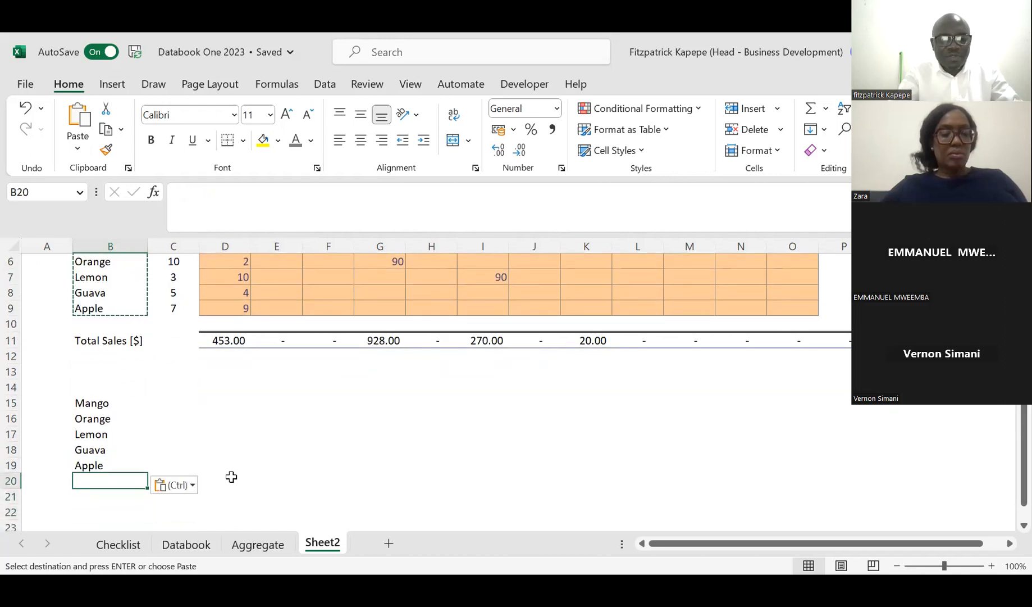
pyautogui.write('Mango')
pyautogui.press('Return')
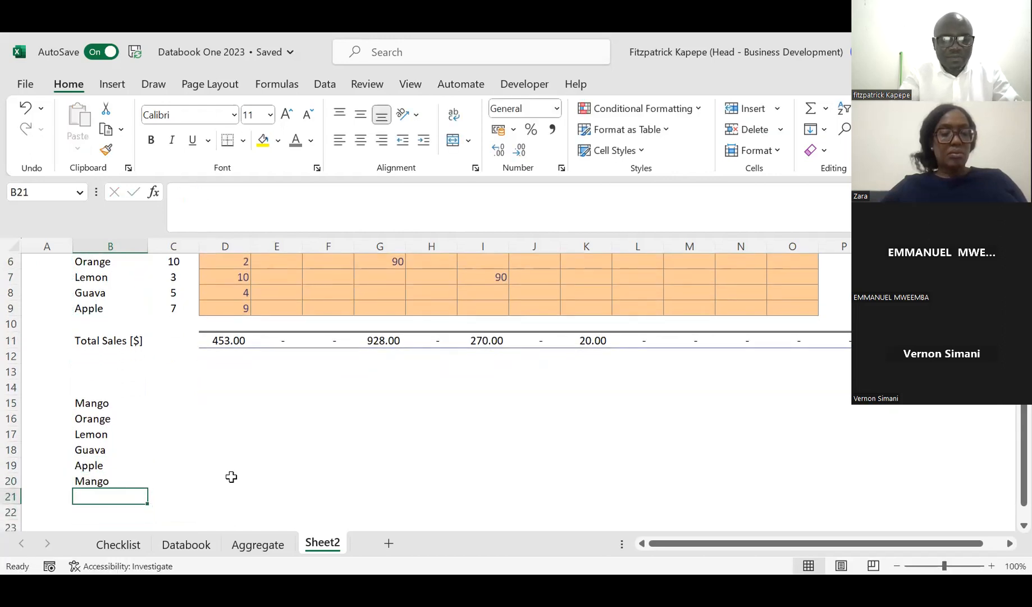
pyautogui.write('Man')
pyautogui.press('Return')
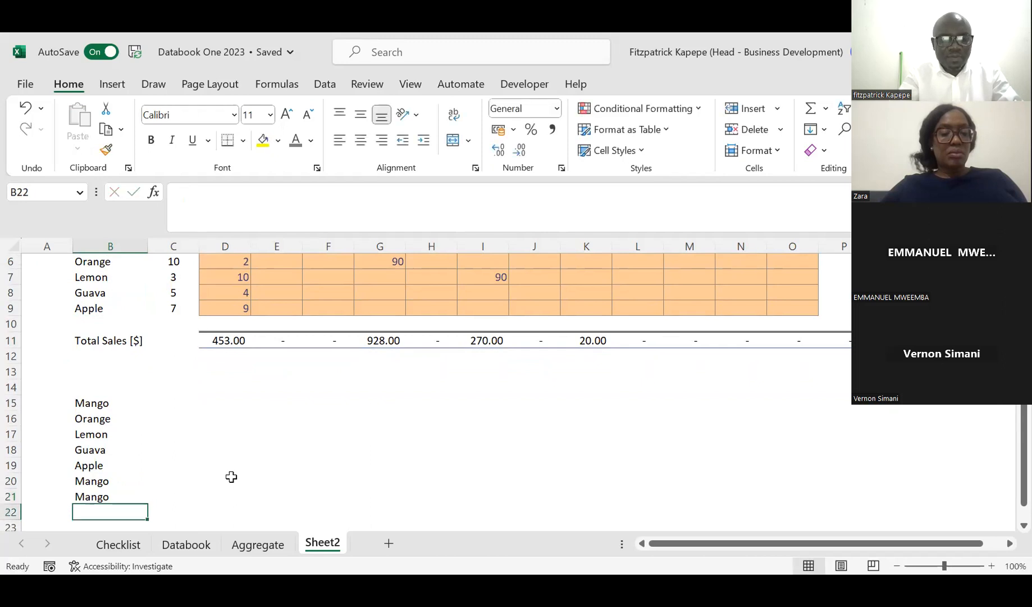
pyautogui.write('Lemon')
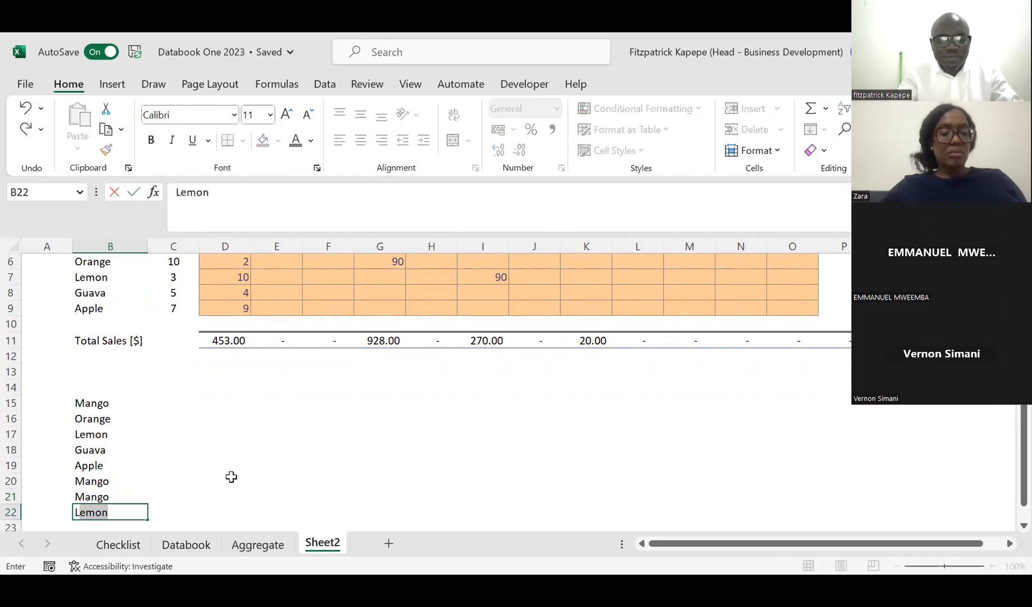
pyautogui.press('Return')
# Step: Enter $ as the column heading in C14, beside the new product list
pyautogui.click(126, 388)
pyautogui.click(168, 385)
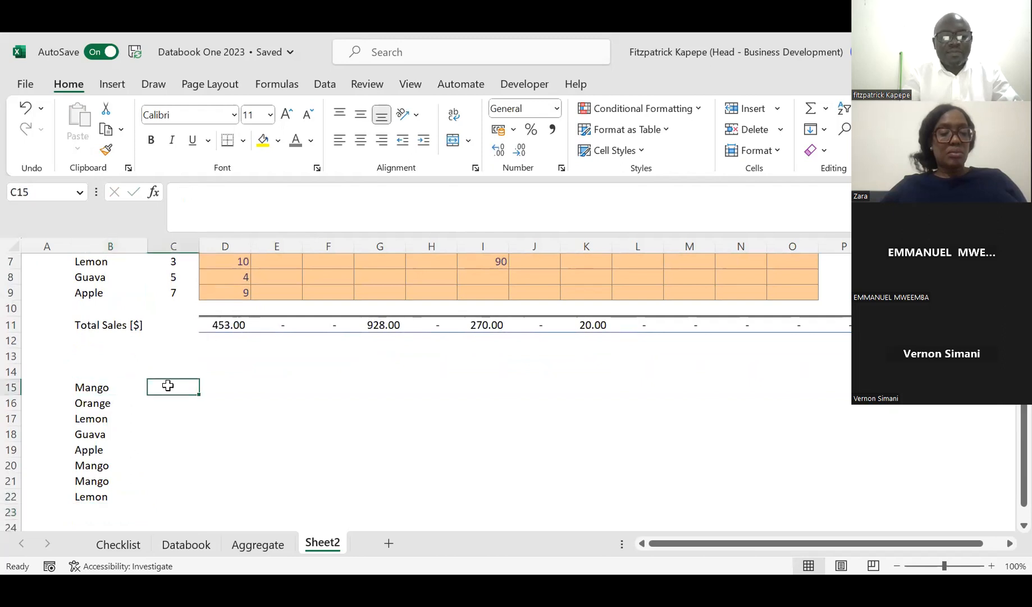
pyautogui.click(172, 373)
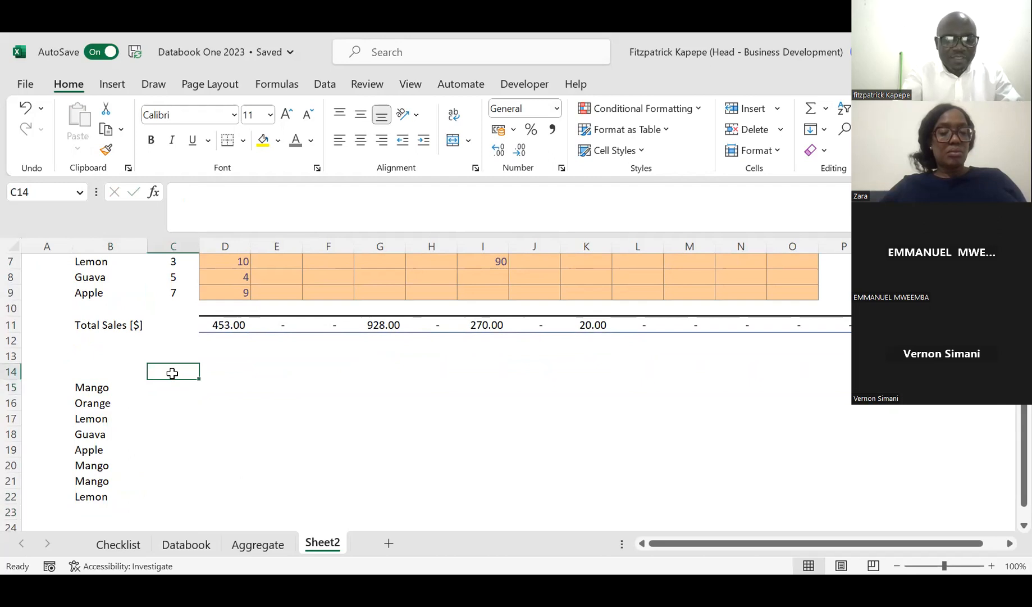
pyautogui.write('$')
pyautogui.press('Return')
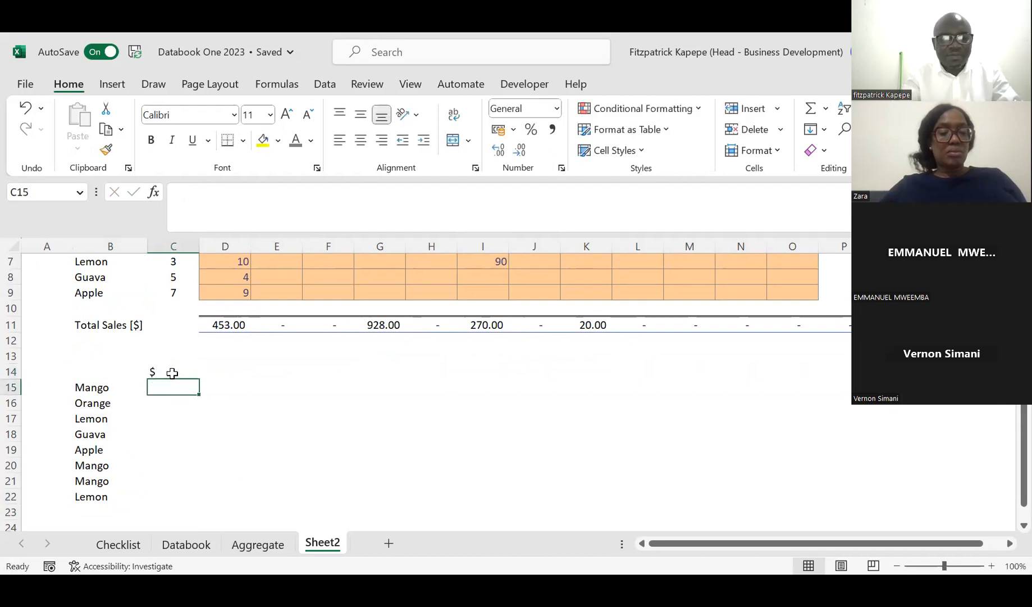
# Step: Enter the dollar amounts 900, 100, 200, 300, 50, 70, 90 and 110 down C15:C22 beside the product list
pyautogui.write('900')
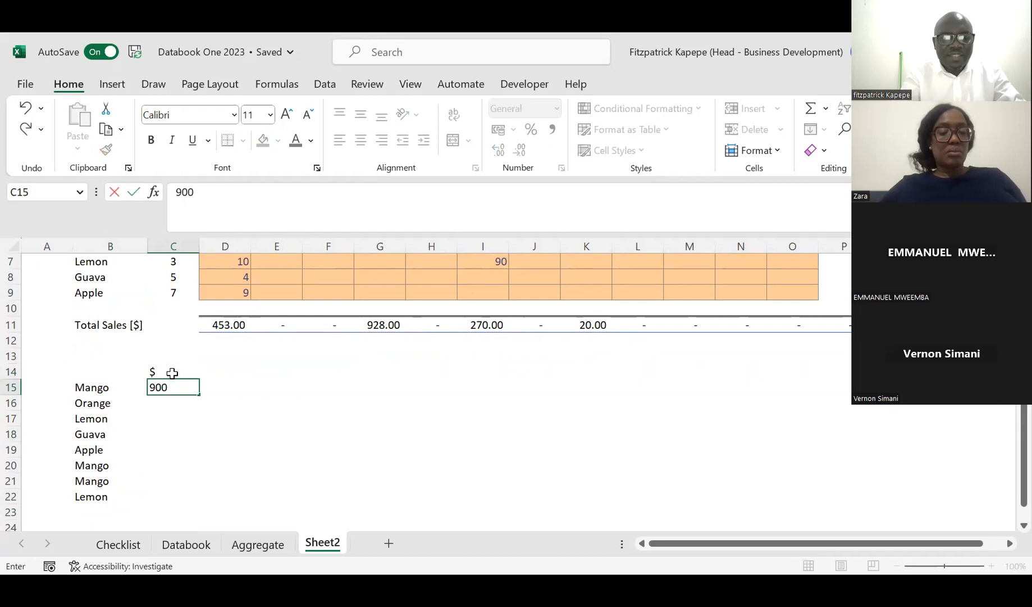
pyautogui.press('Return')
pyautogui.write('100')
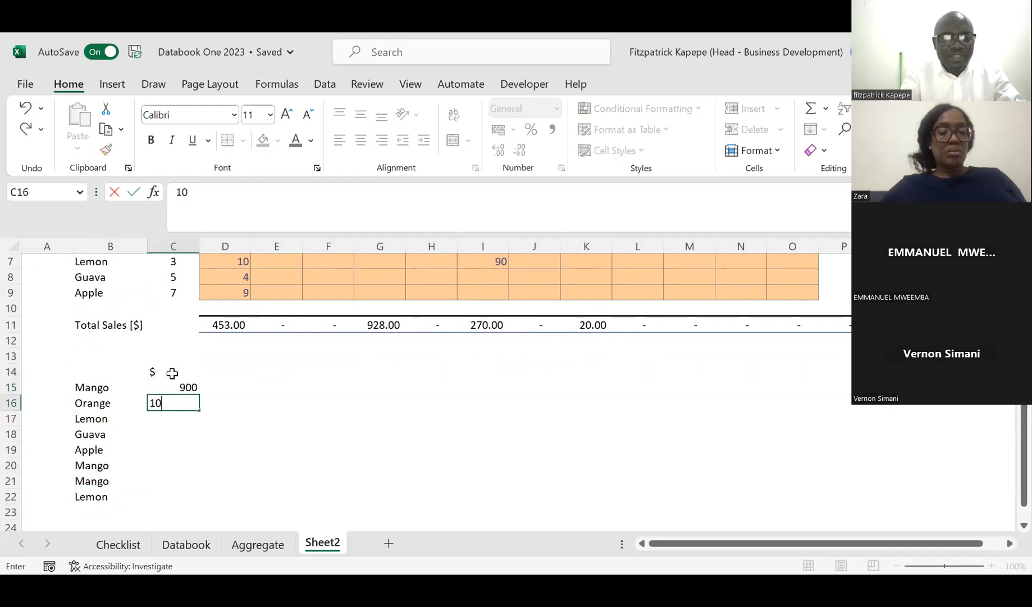
pyautogui.press('Return')
pyautogui.write('200')
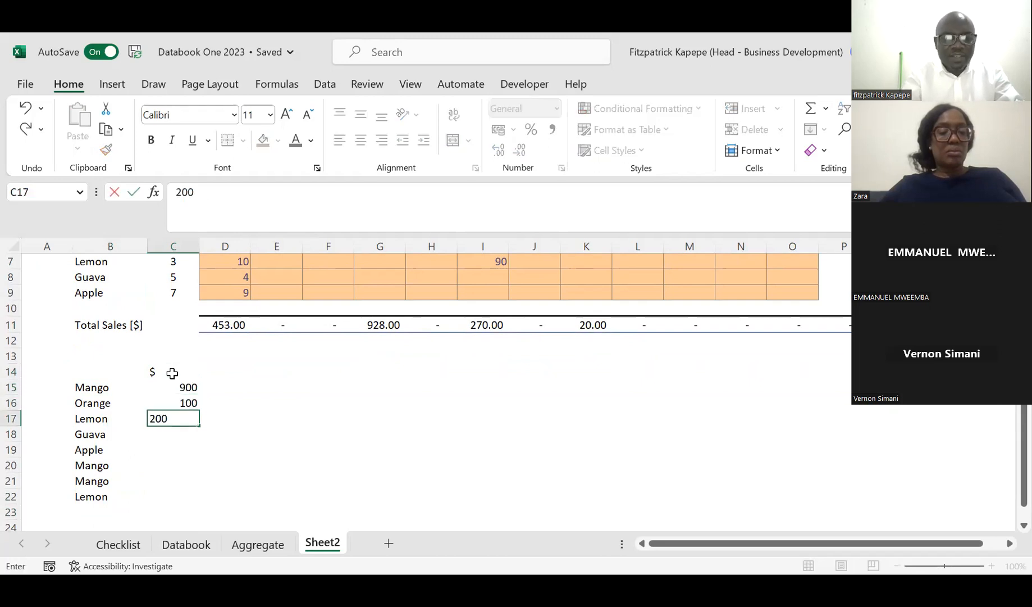
pyautogui.press('Return')
pyautogui.write('300')
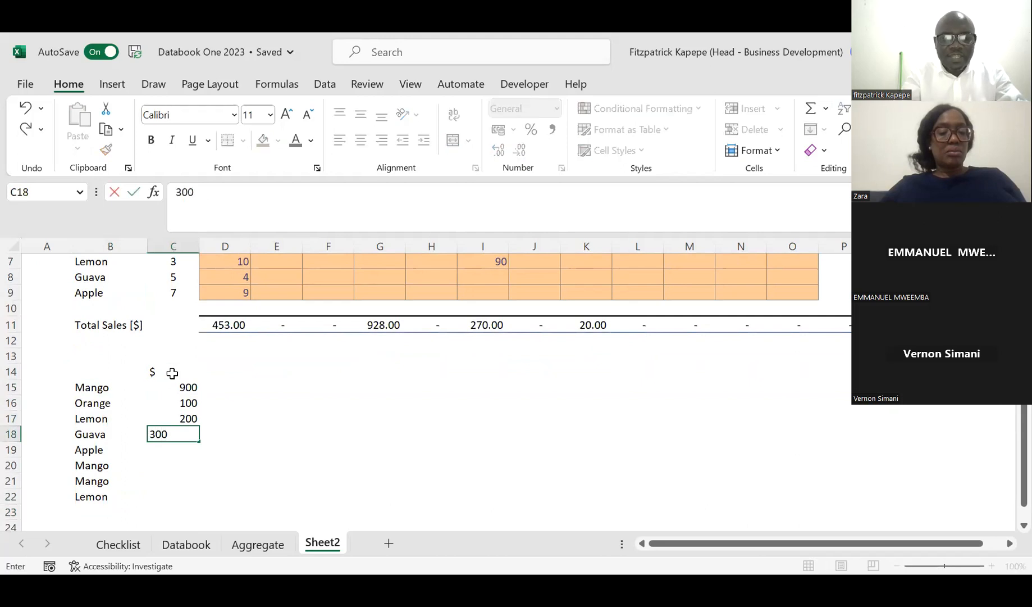
pyautogui.press('Return')
pyautogui.write('50')
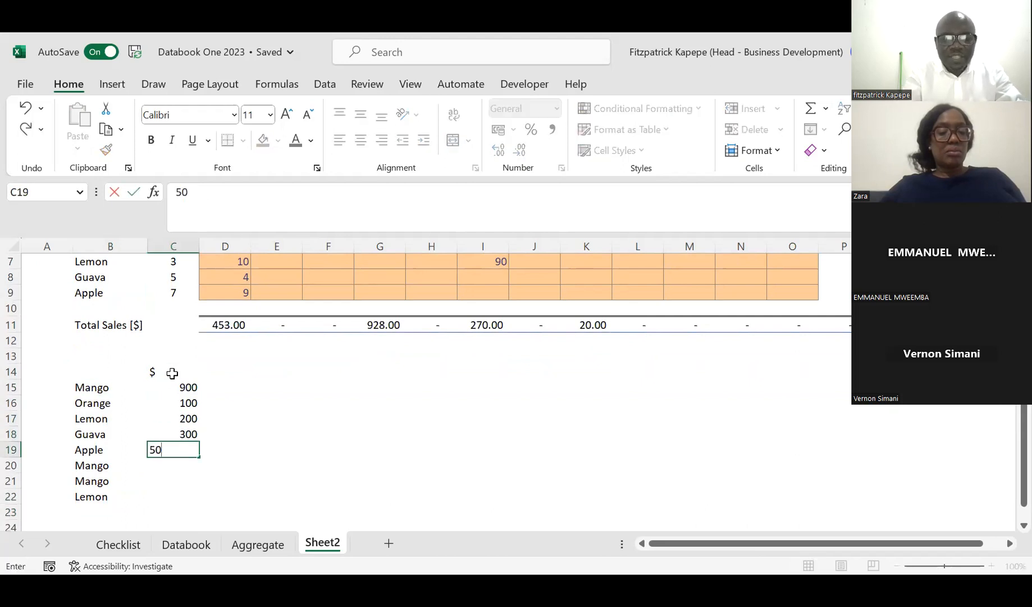
pyautogui.press('Return')
pyautogui.write('70')
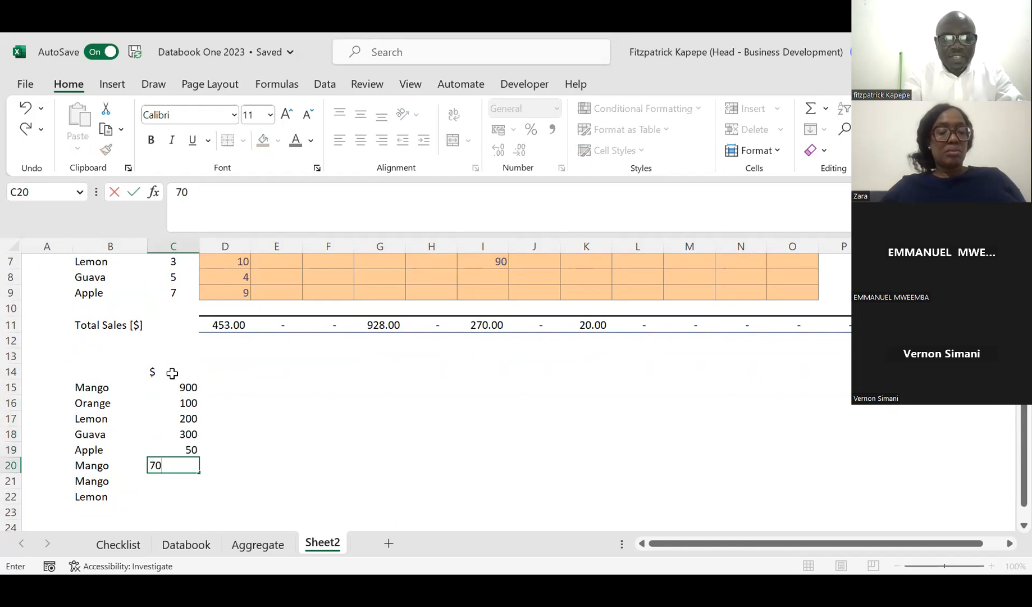
pyautogui.press('Return')
pyautogui.write('90')
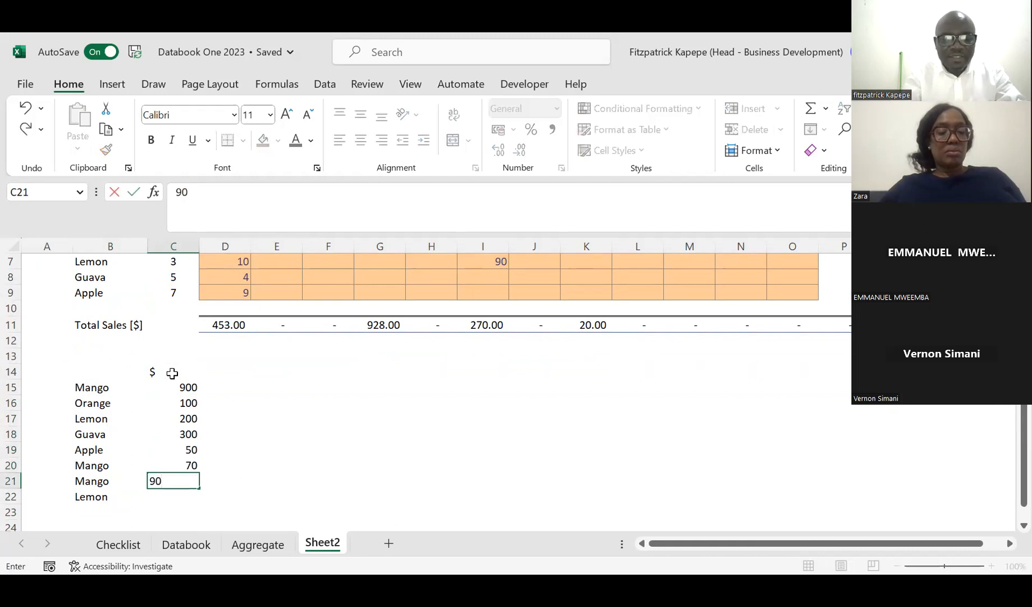
pyautogui.press('Return')
pyautogui.write('110')
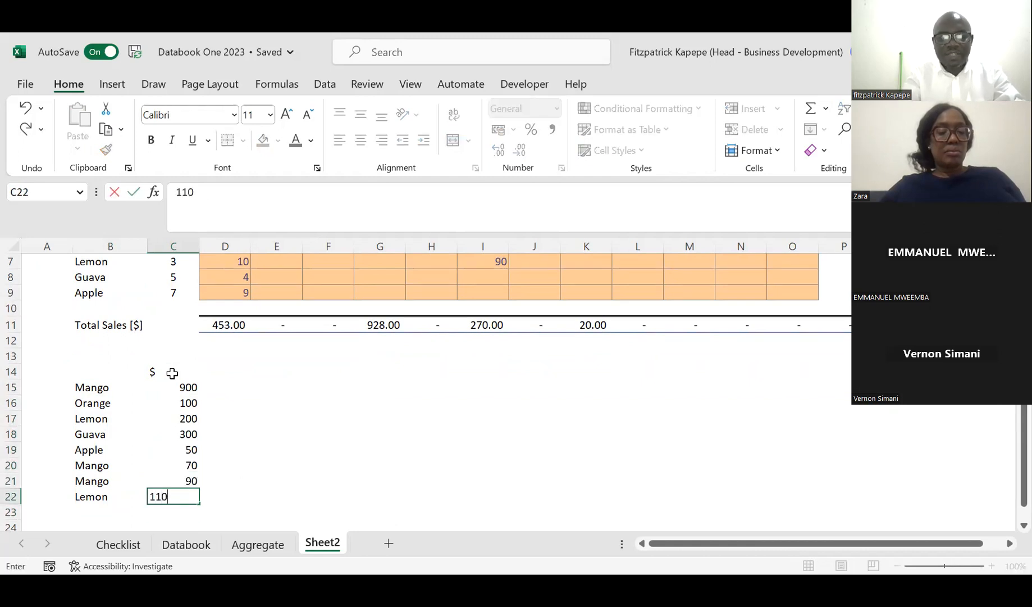
pyautogui.press('Return')
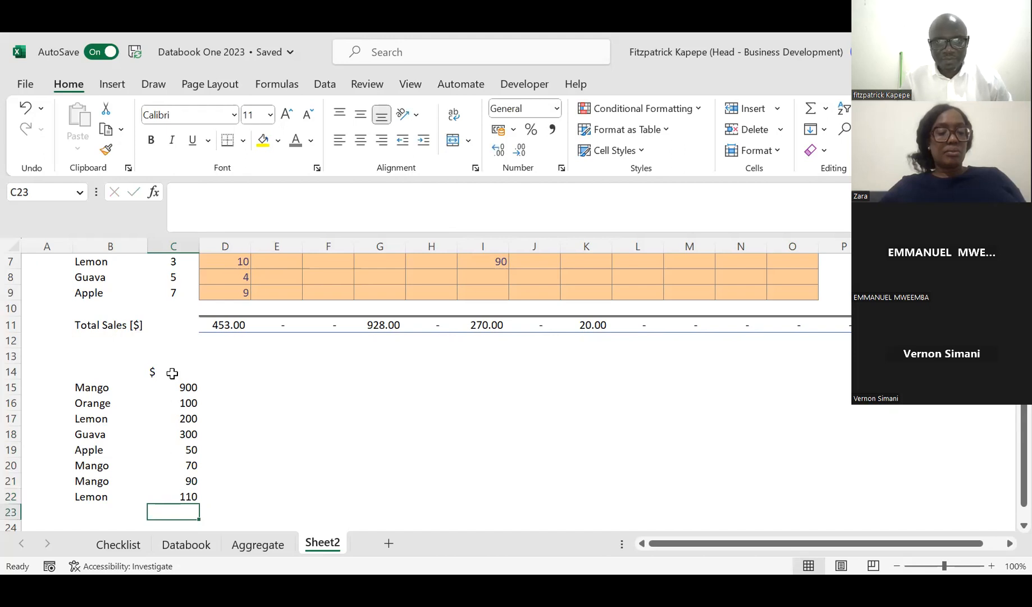
# Step: Centre the $ column heading in C14 horizontally
pyautogui.click(172, 373)
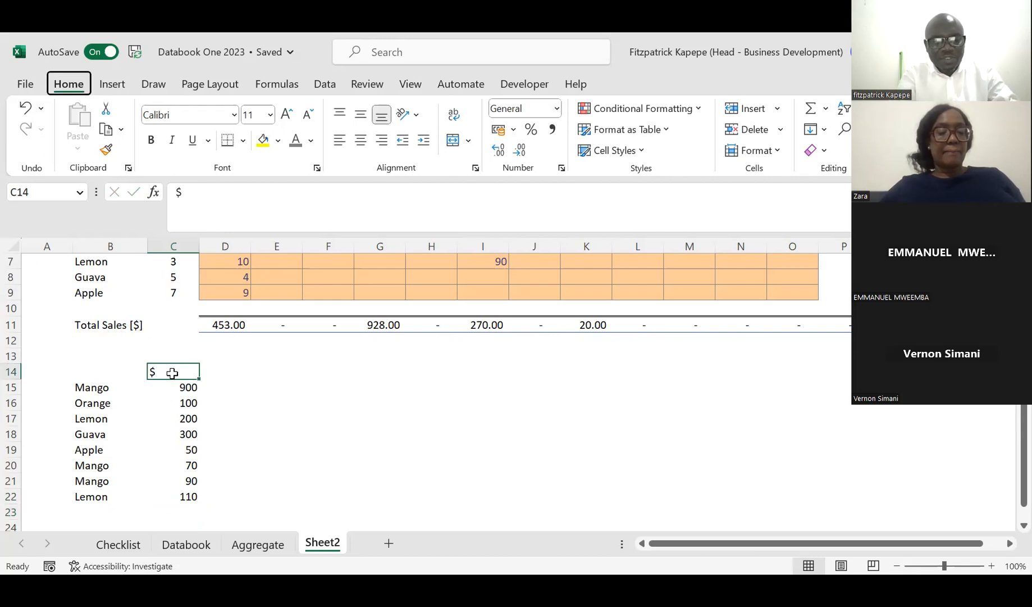
pyautogui.hotkey('alt', 'h')
pyautogui.press('a')
pyautogui.press('c')
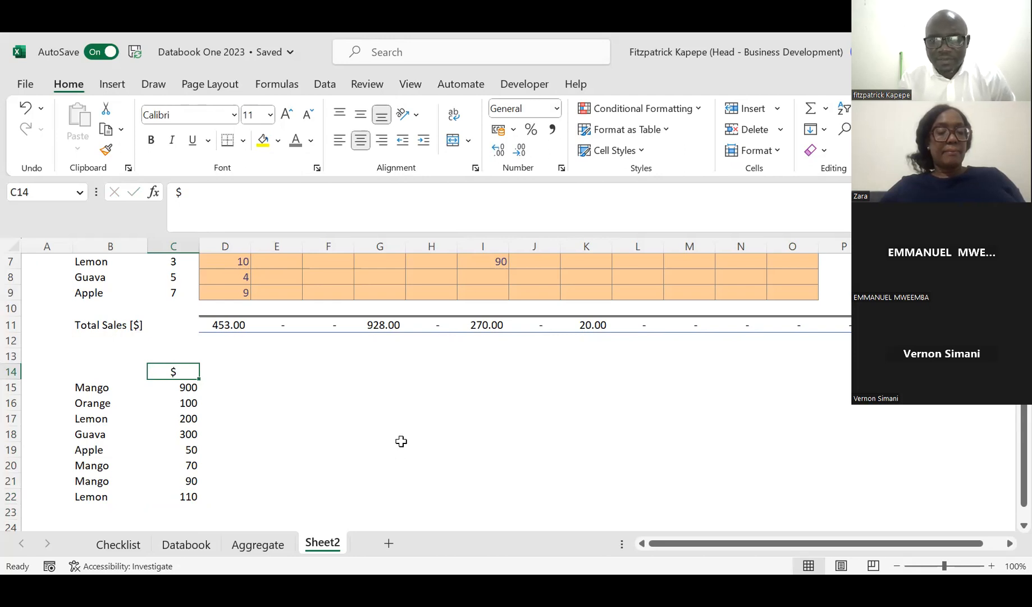
# Step: Copy Lemon from B17 and paste it into G15 as the product to total
pyautogui.click(82, 419)
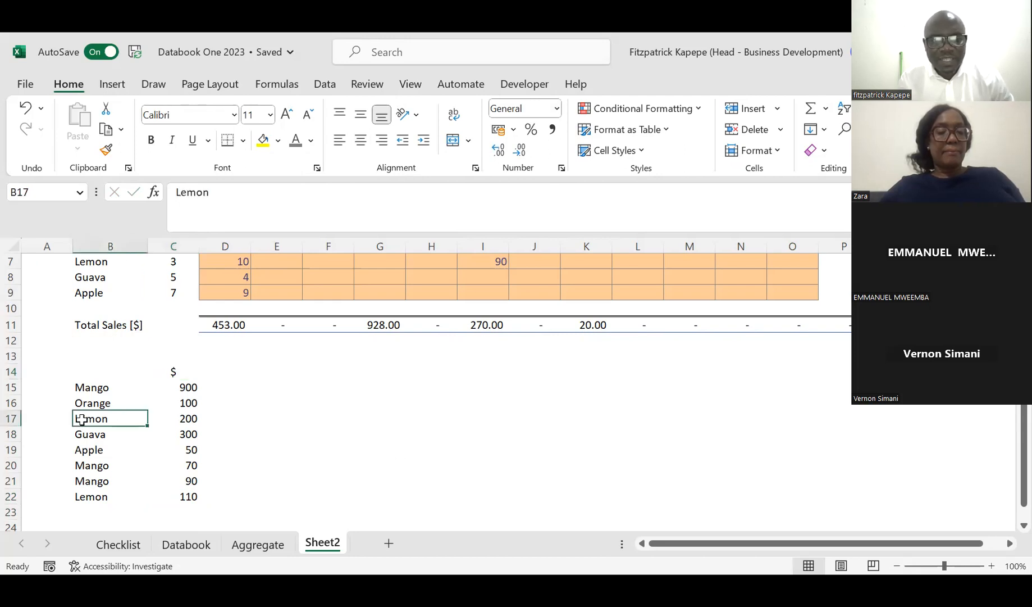
pyautogui.hotkey('ctrl', 'c')
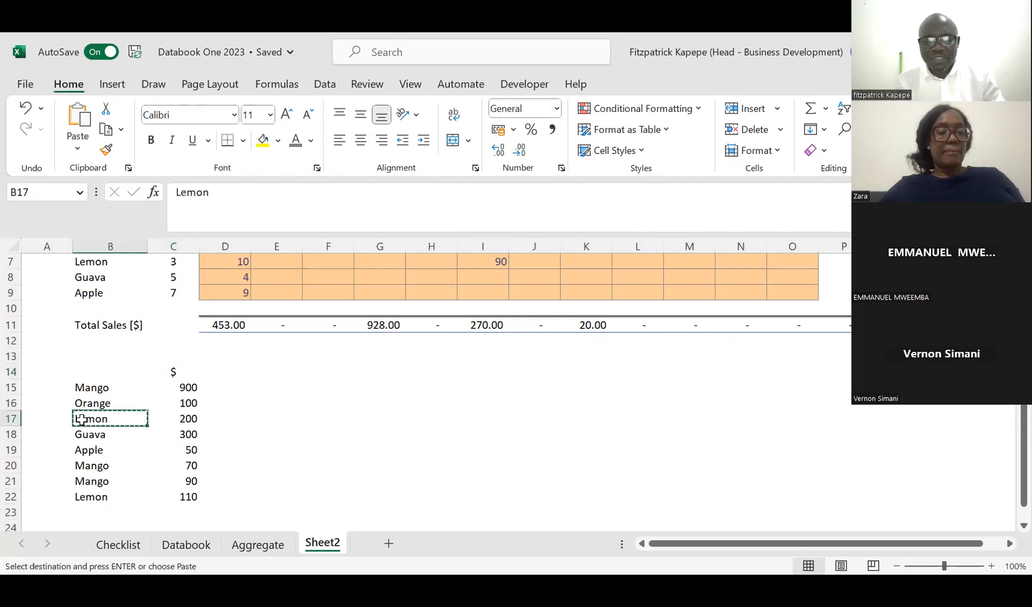
pyautogui.press('Right')
pyautogui.press('Right')
pyautogui.press('Right')
pyautogui.press('Right')
pyautogui.press('Right')
pyautogui.press('Up')
pyautogui.press('Up')
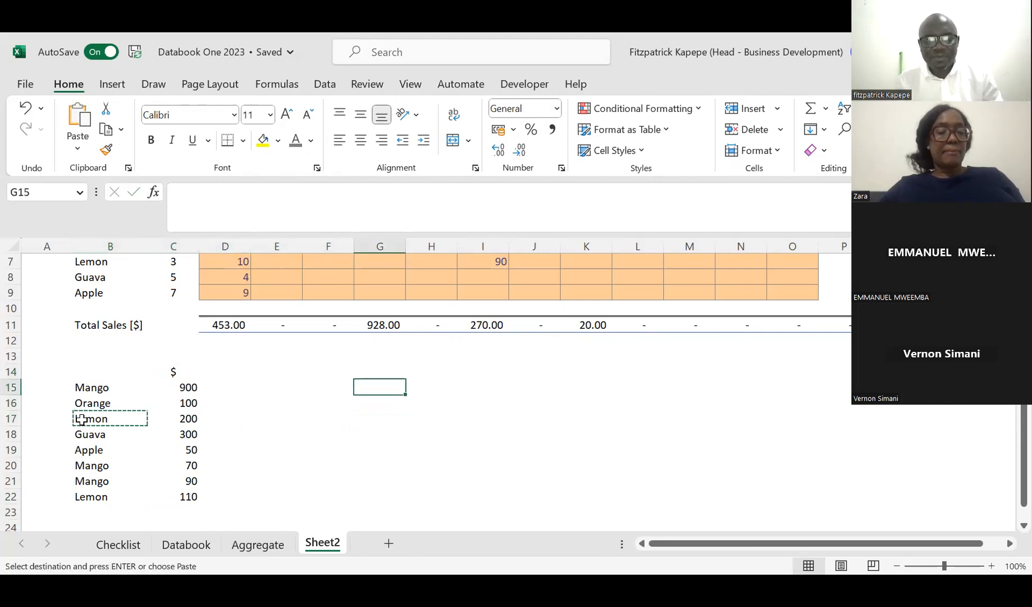
pyautogui.hotkey('ctrl', 'v')
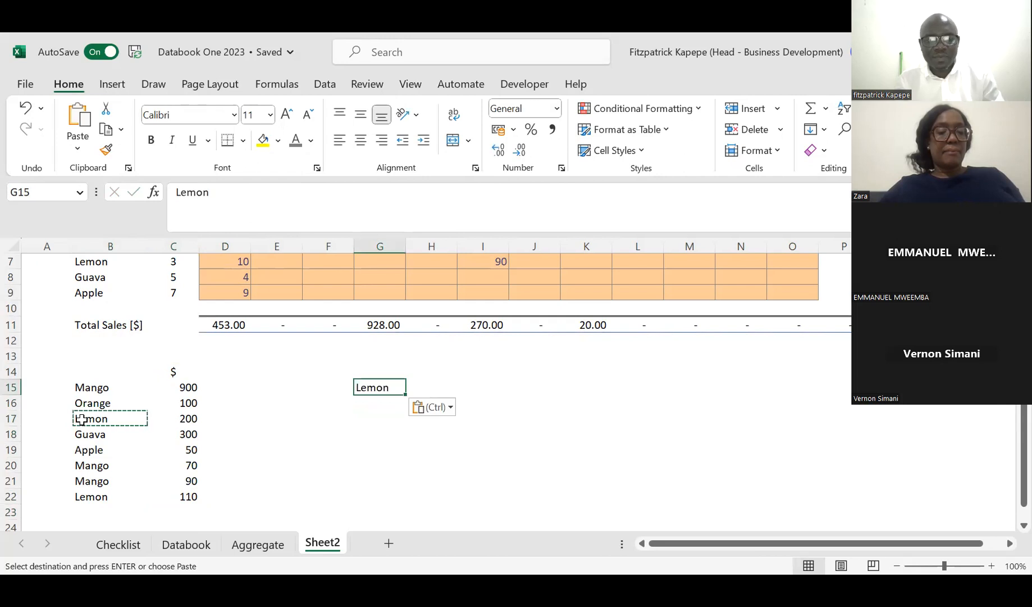
# Step: Enter the heading Total in H14, above the cell beside the pasted Lemon
pyautogui.press('Right')
pyautogui.press('Right')
pyautogui.press('Left')
pyautogui.press('Up')
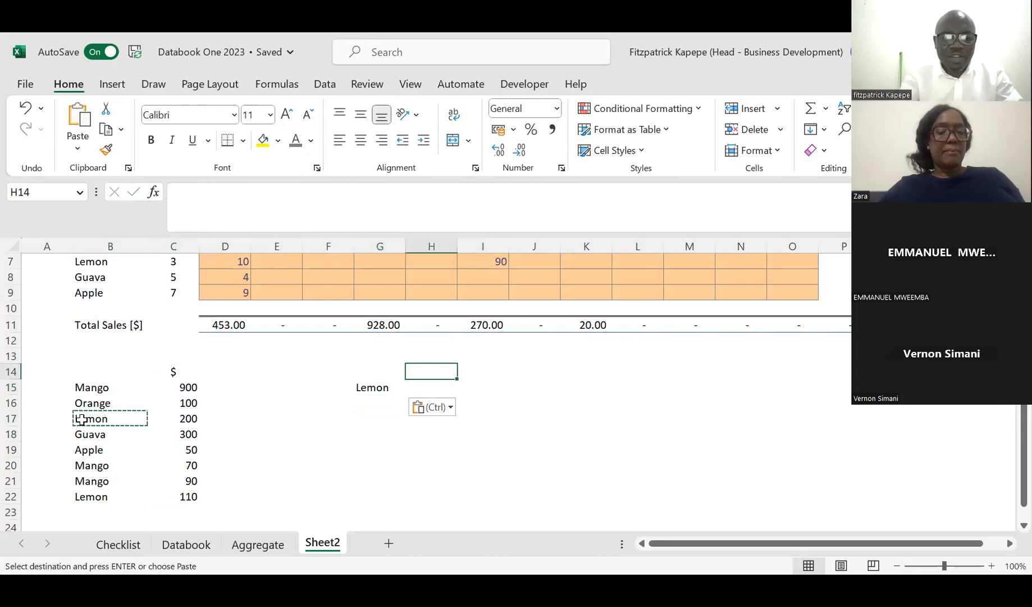
pyautogui.write('Total')
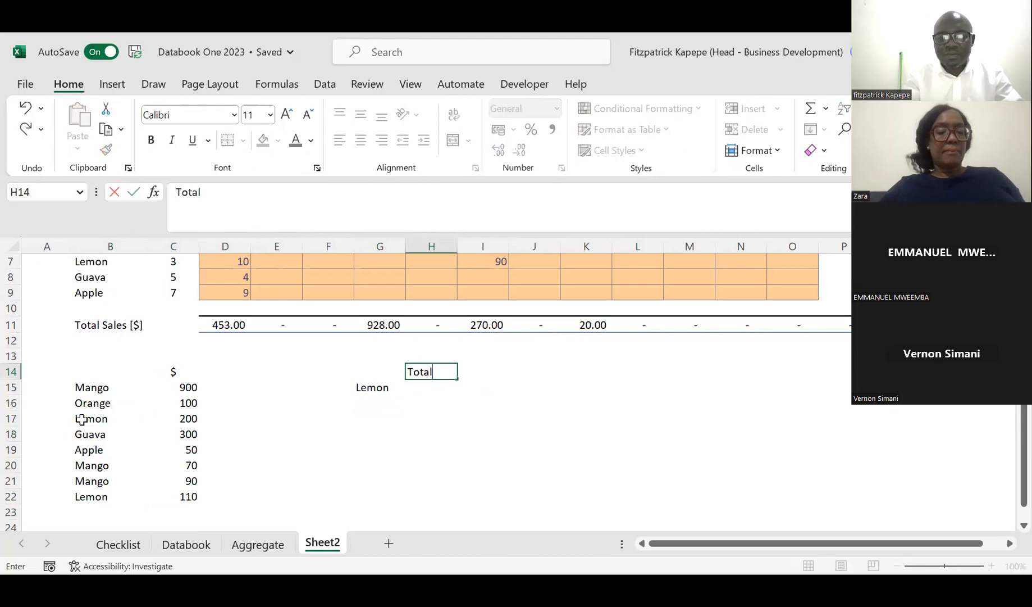
pyautogui.press('Return')
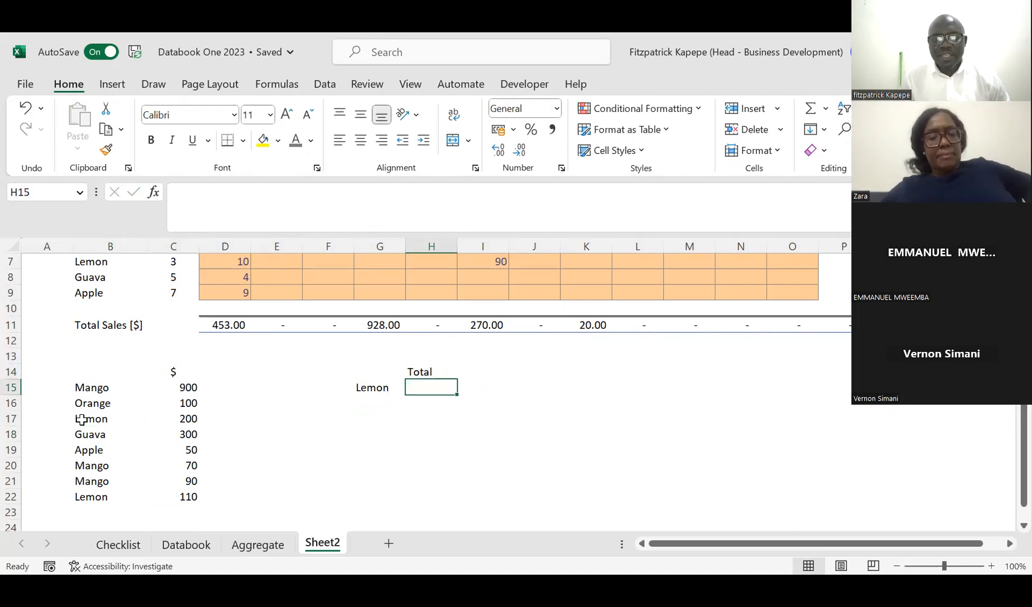
# Step: Total the Lemon amounts in H15 with the formula =SUMPRODUCT(($B$15:$B$22=G15)*(C15:C22))
pyautogui.write('=')
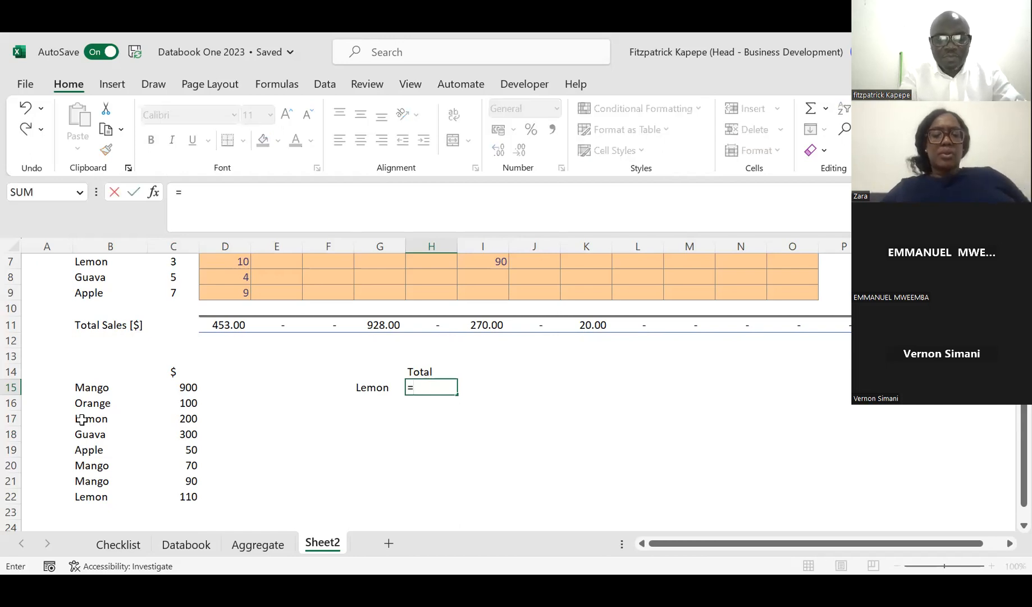
pyautogui.write('sumpr')
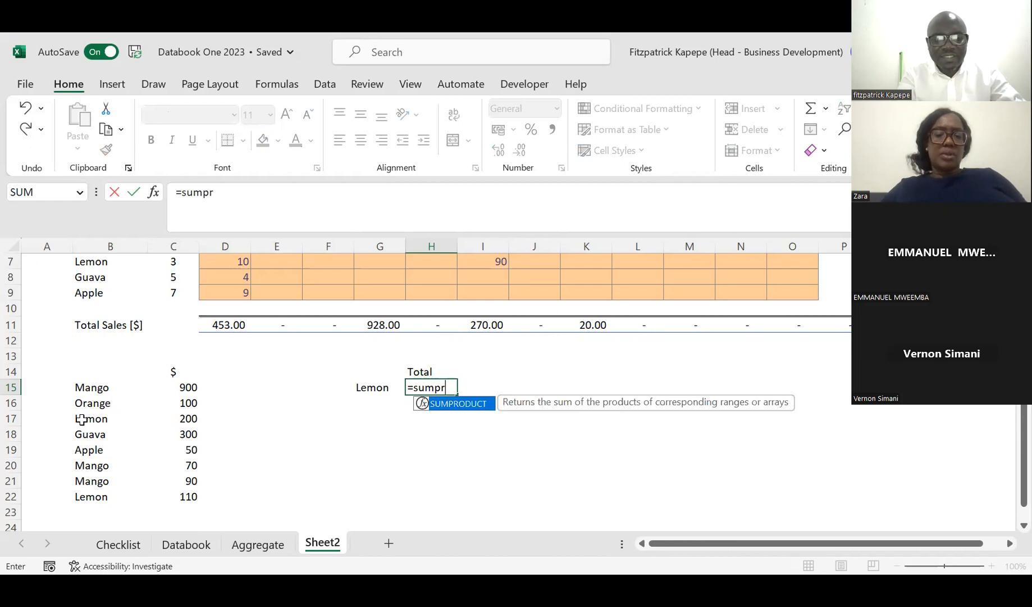
pyautogui.press('Tab')
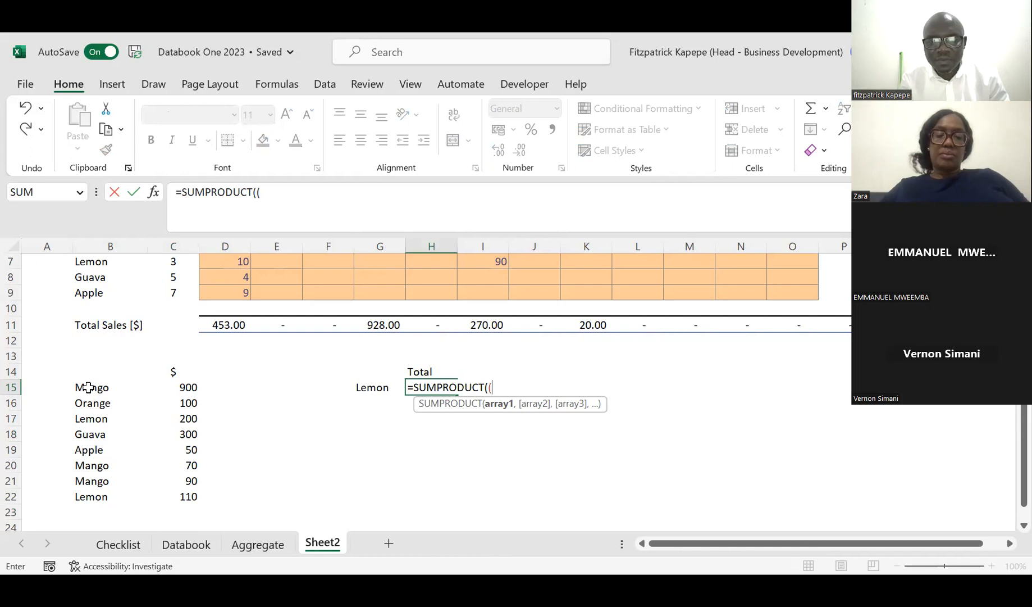
pyautogui.click(88, 387)
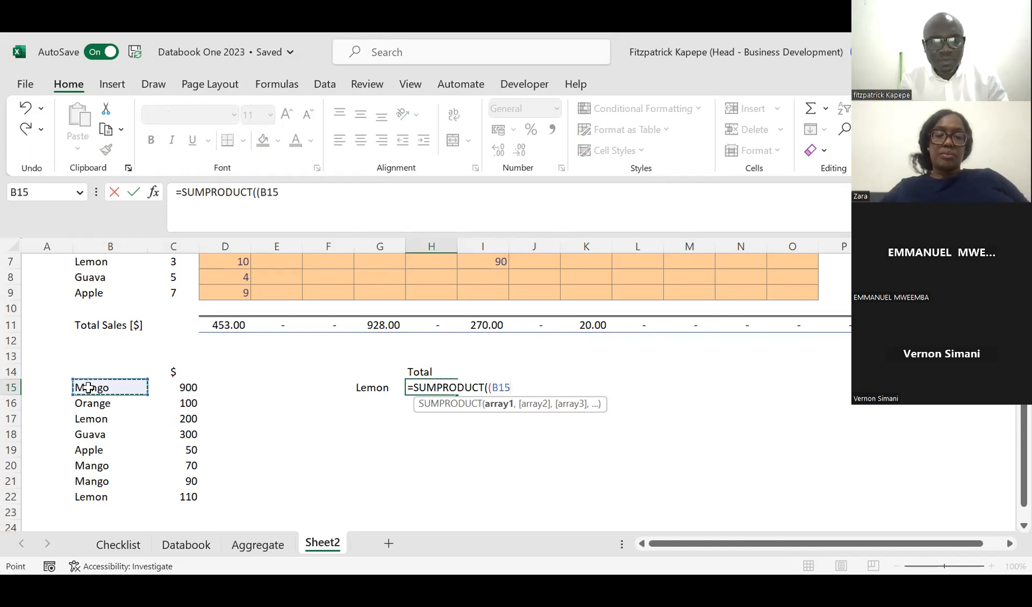
pyautogui.moveTo(89, 403); pyautogui.dragTo(86, 489)
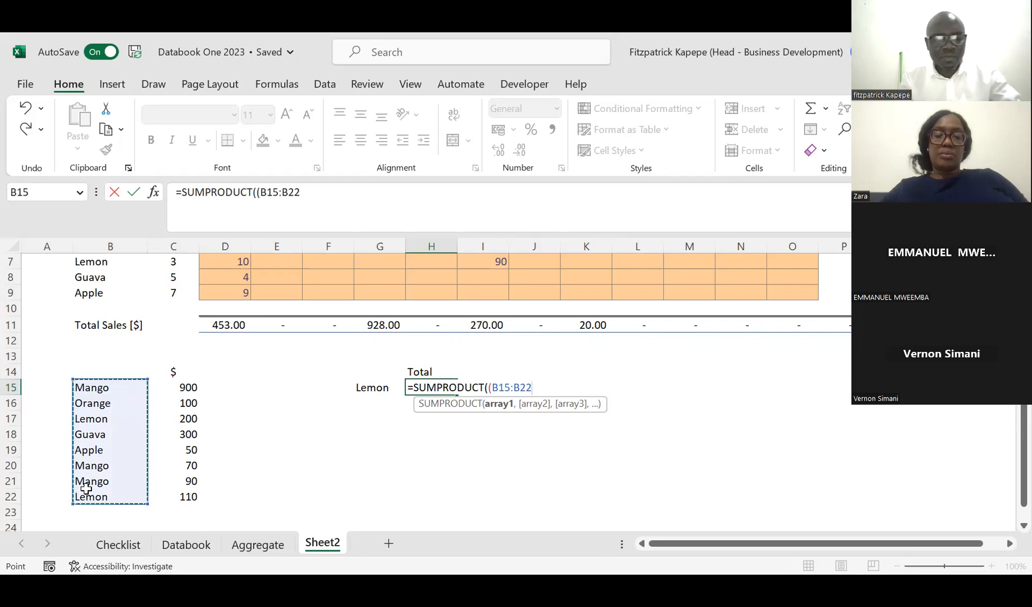
pyautogui.press('F4')
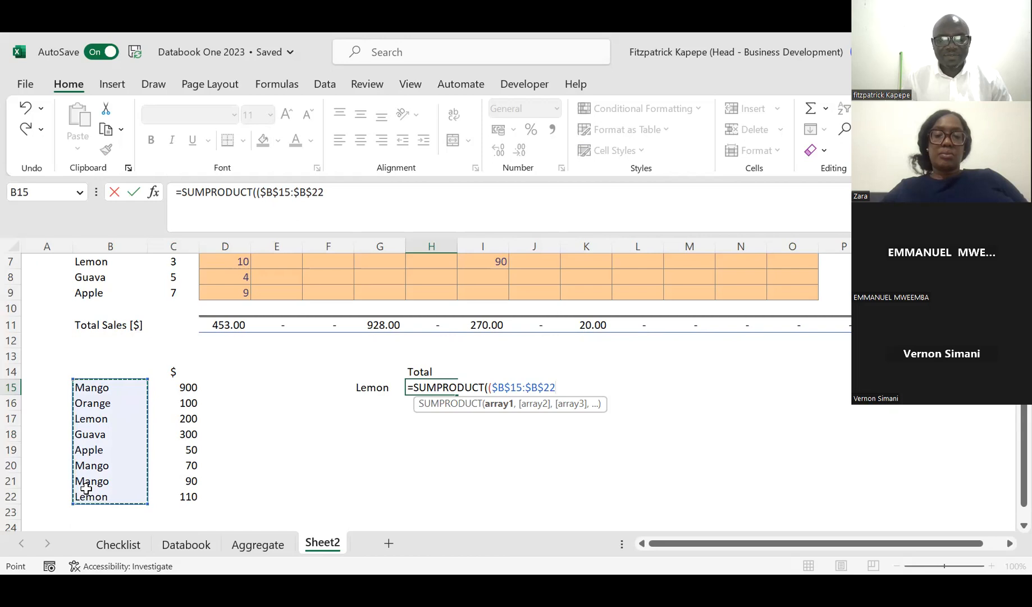
pyautogui.write('=')
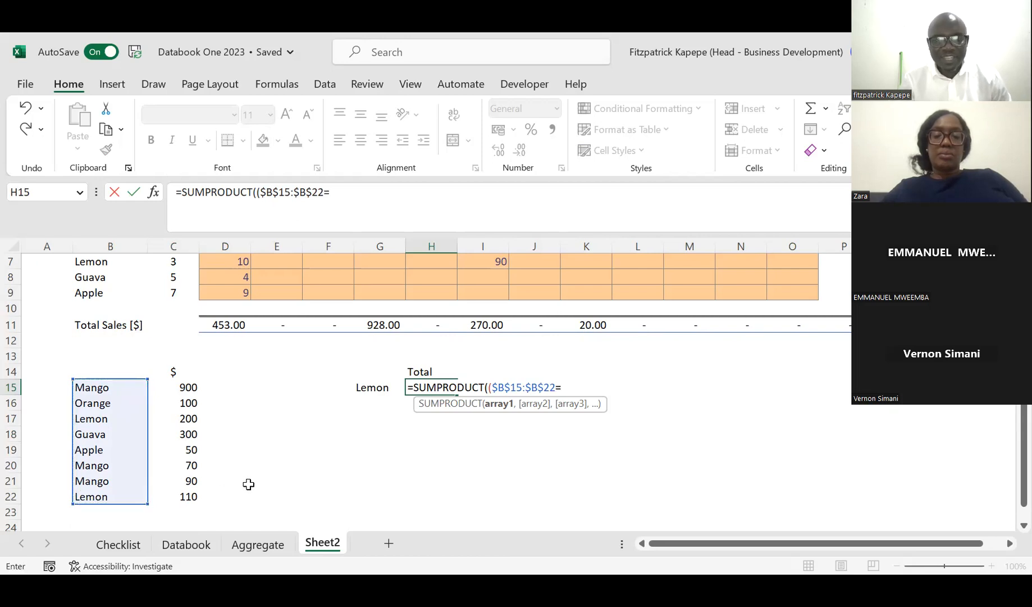
pyautogui.click(357, 390)
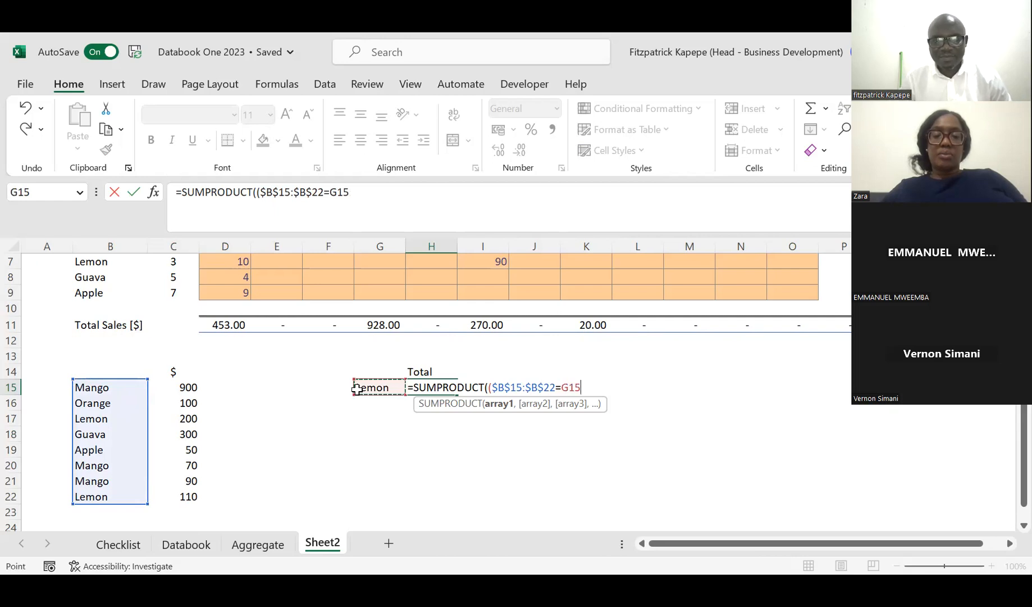
pyautogui.write(')')
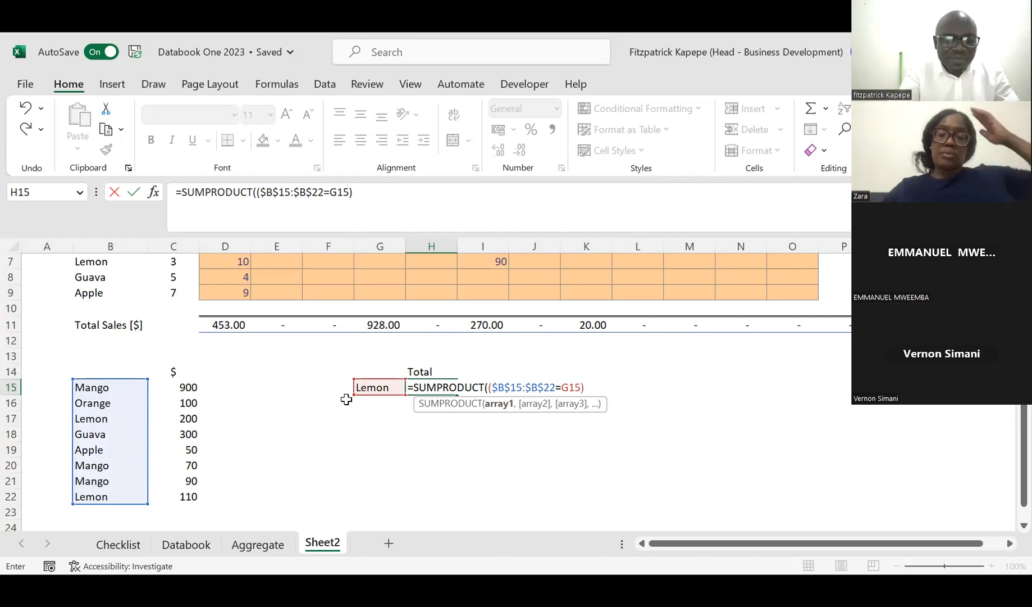
pyautogui.write('*')
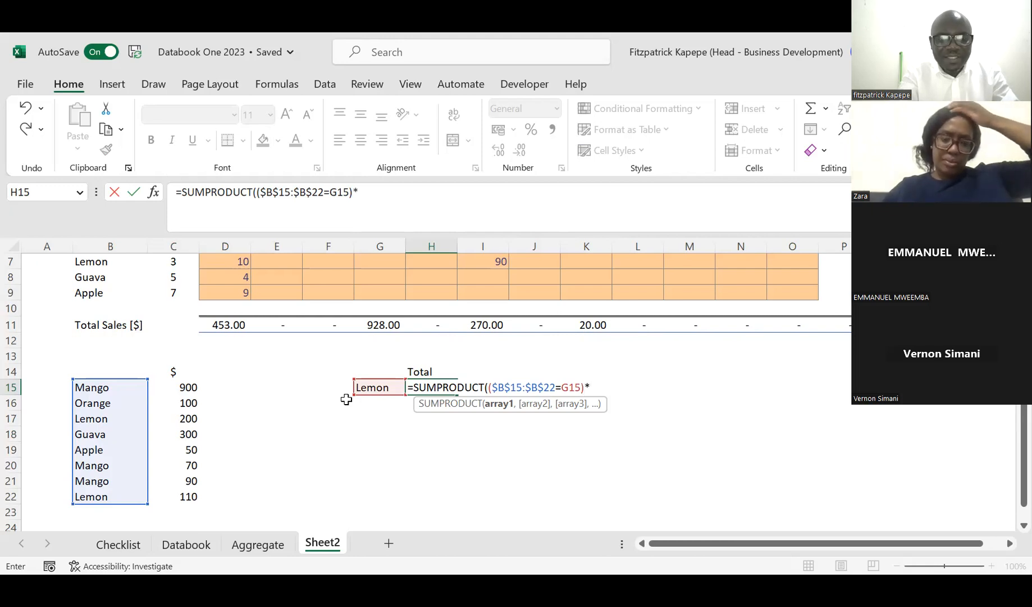
pyautogui.write('(')
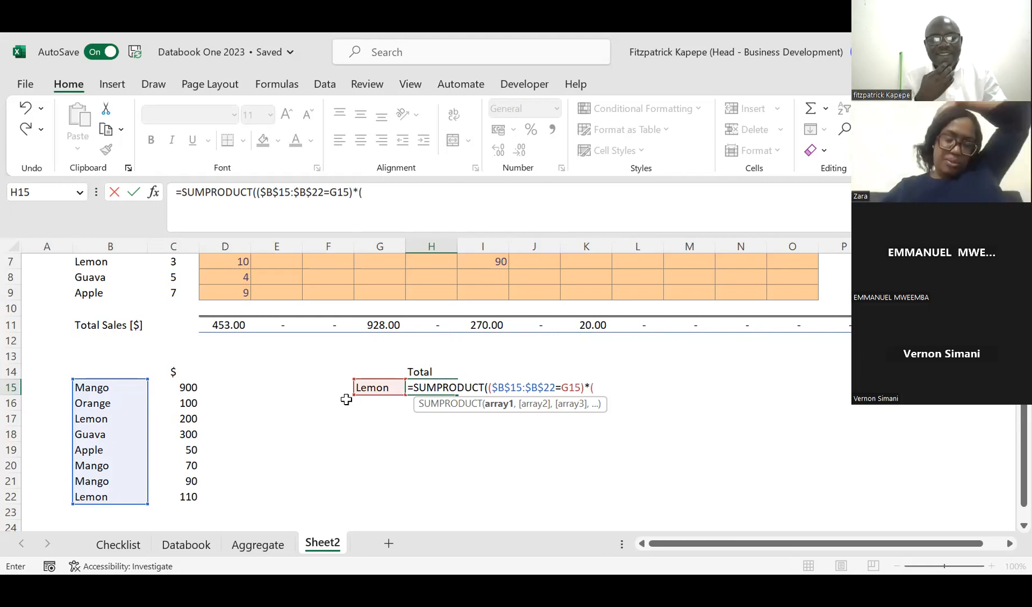
pyautogui.click(189, 387)
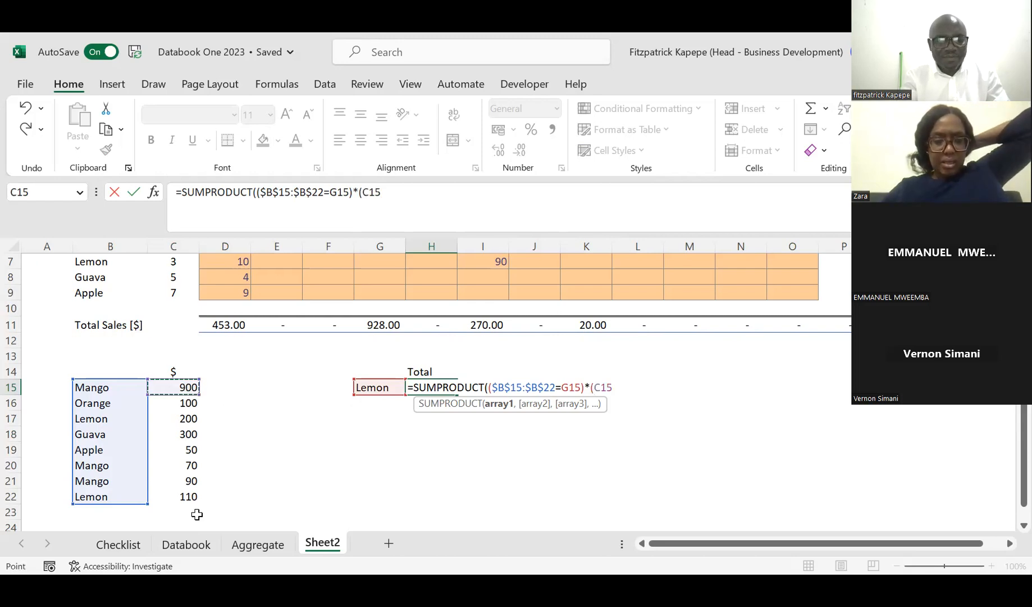
pyautogui.keyDown('shift'); pyautogui.click(189, 492); pyautogui.keyUp('shift')
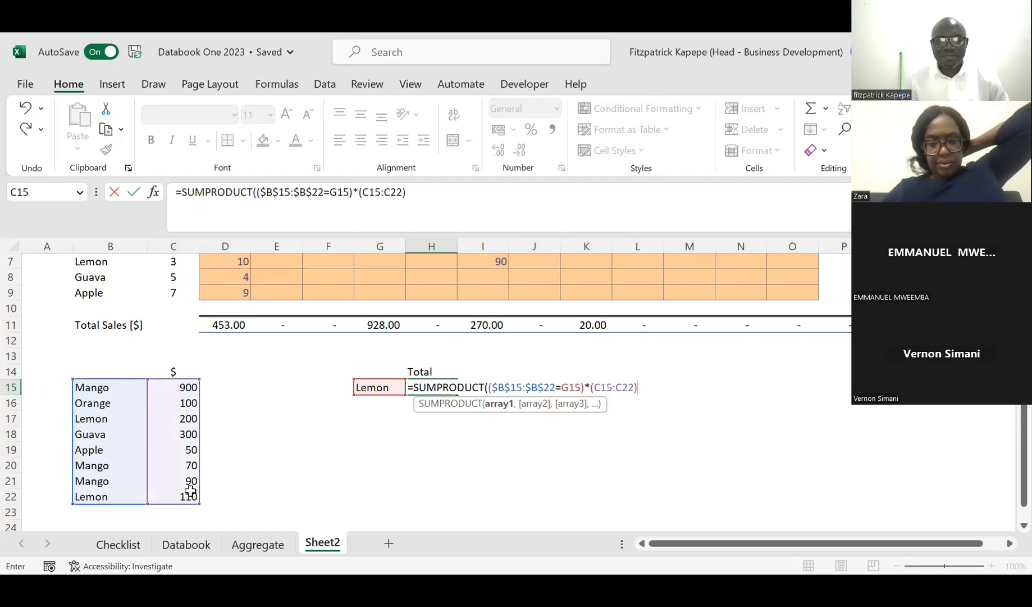
pyautogui.write('))')
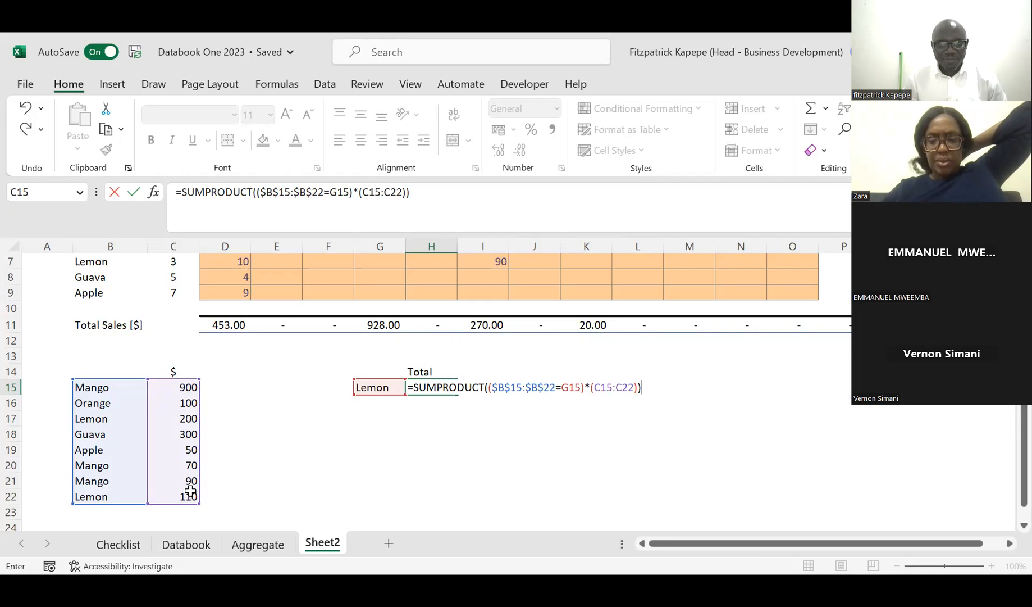
pyautogui.press('Return')
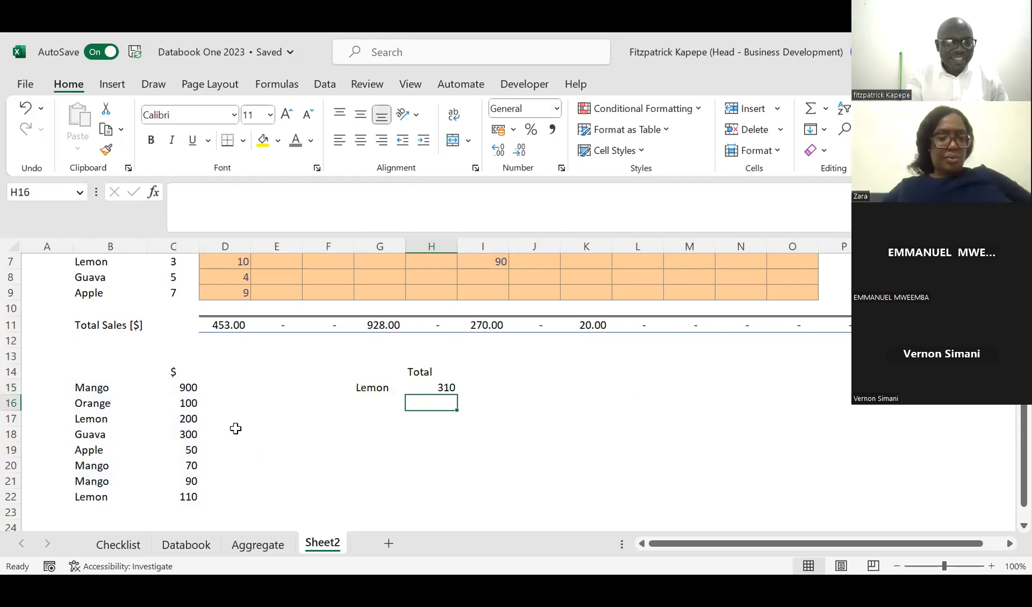
# Step: Add the two Lemon amounts in D17 with the formula =C17+C22 as a check on the Lemon total
pyautogui.click(186, 418)
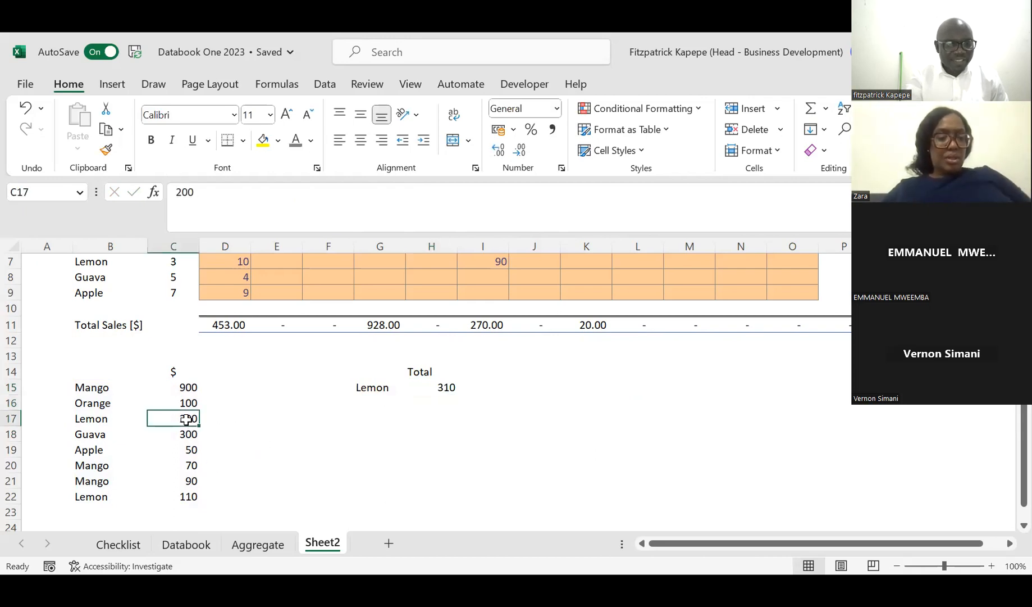
pyautogui.click(250, 440)
pyautogui.press('Up')
pyautogui.write('=')
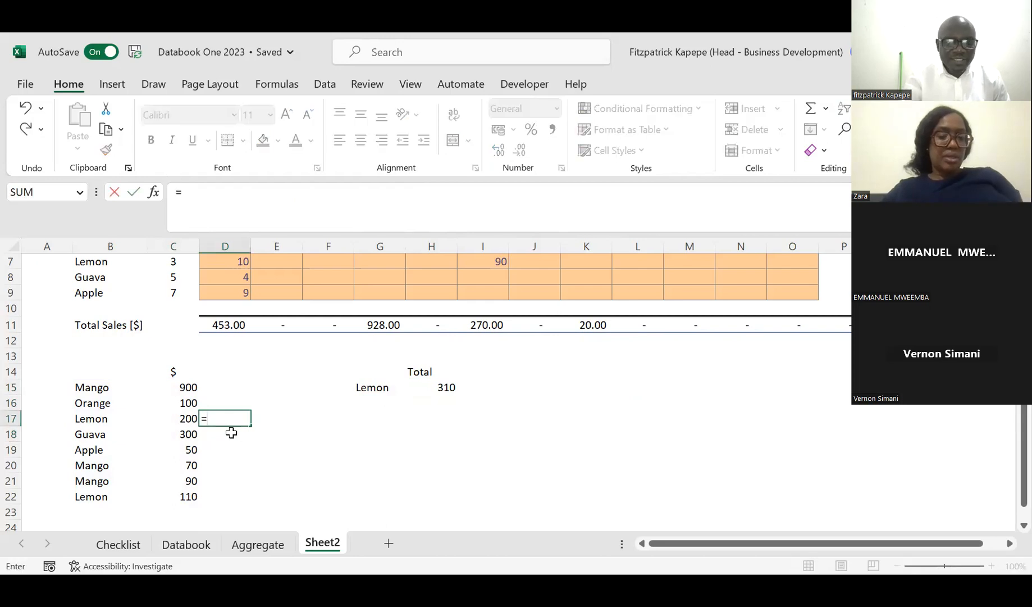
pyautogui.click(186, 418)
pyautogui.write('+')
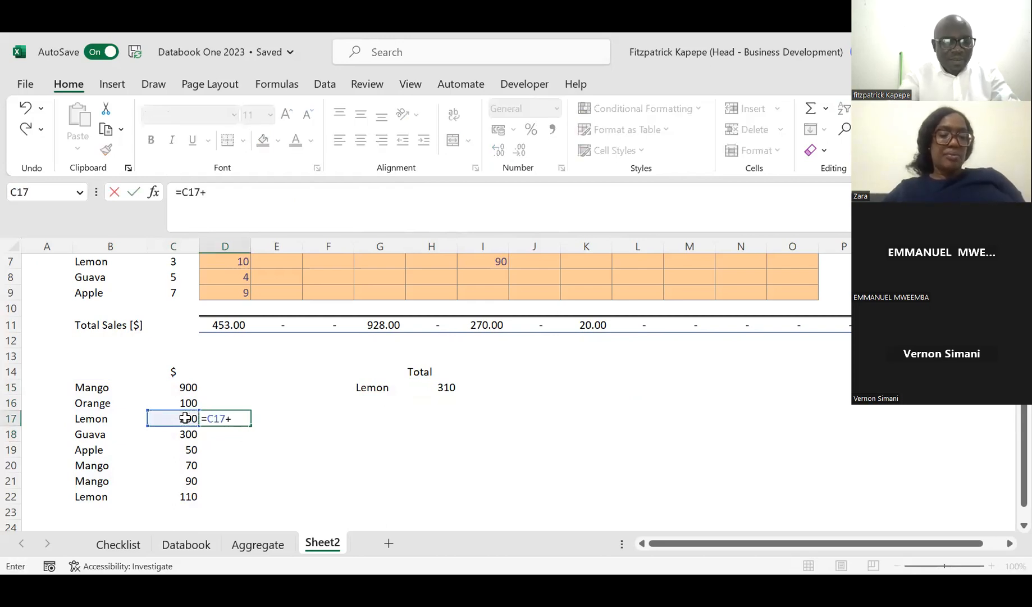
pyautogui.click(187, 501)
pyautogui.press('Return')
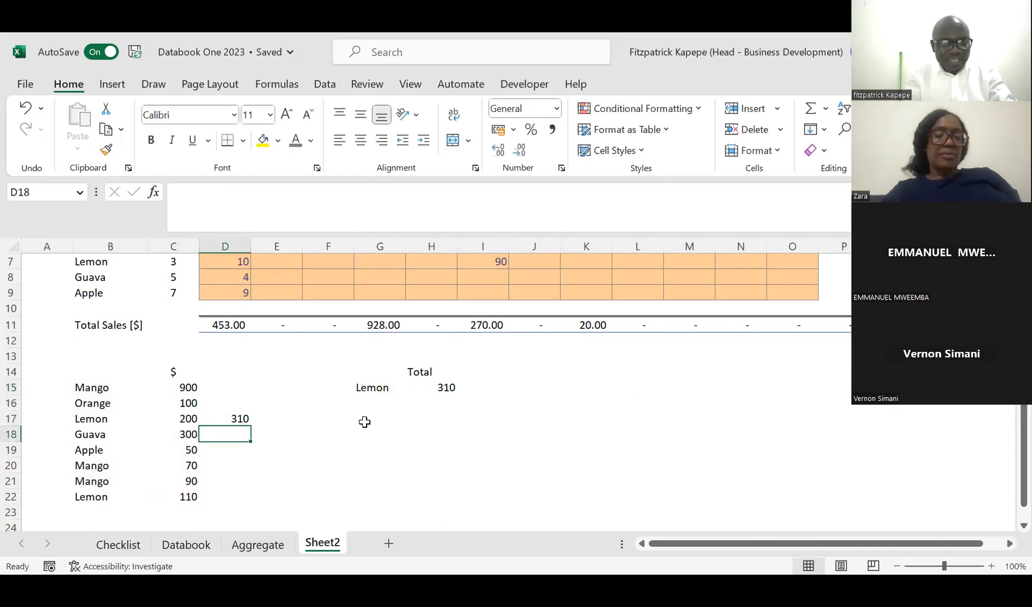
# Step: Change the product to total in G15 to Mango
pyautogui.click(374, 387)
pyautogui.write('Mango')
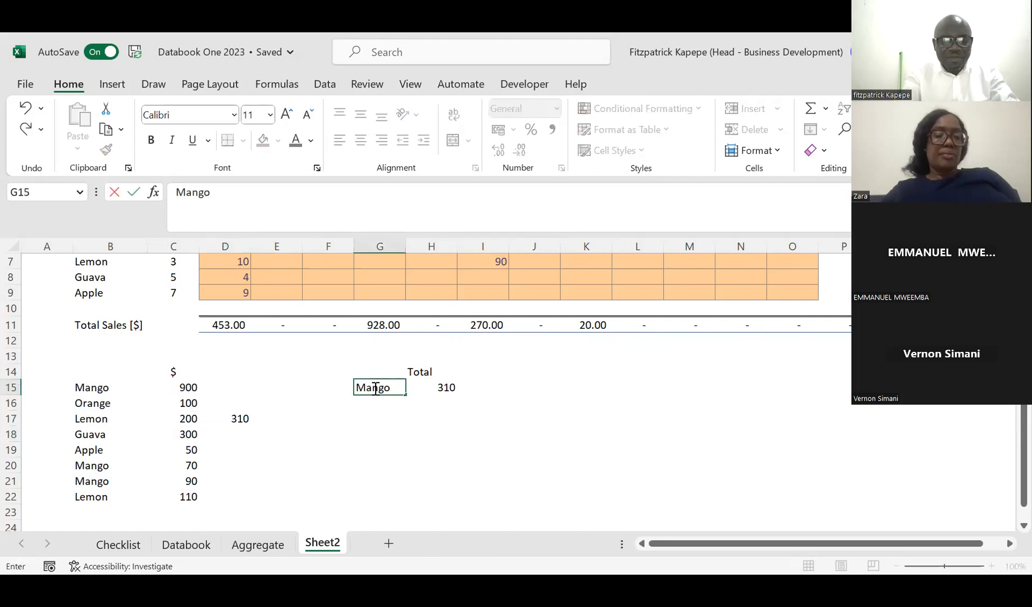
pyautogui.press('Return')
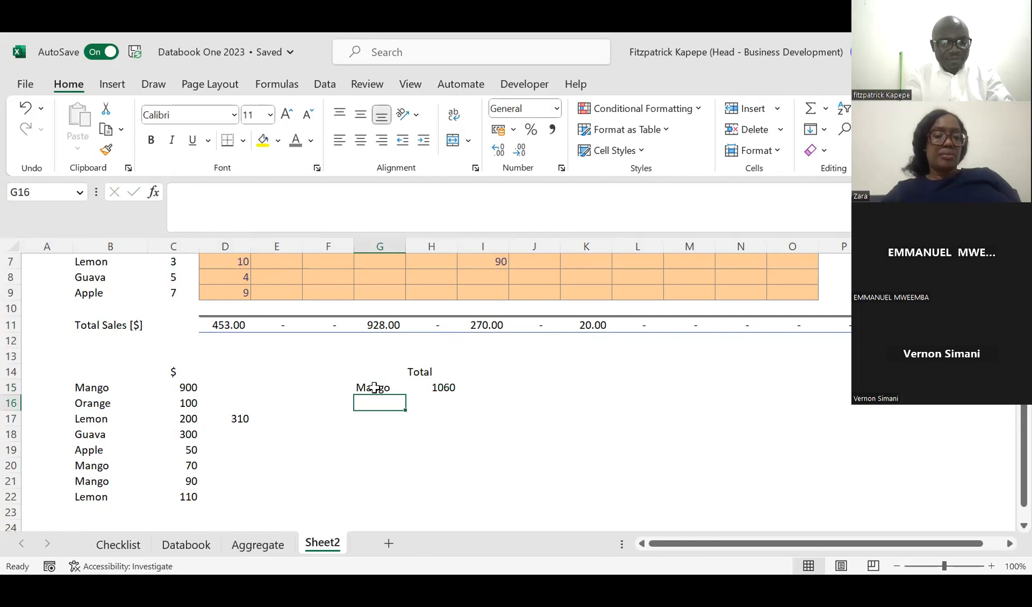
# Step: Replace the check in D17 with the sum of the three Mango amounts, =C15+C20+C21
pyautogui.click(243, 417)
pyautogui.write('=')
pyautogui.click(183, 387)
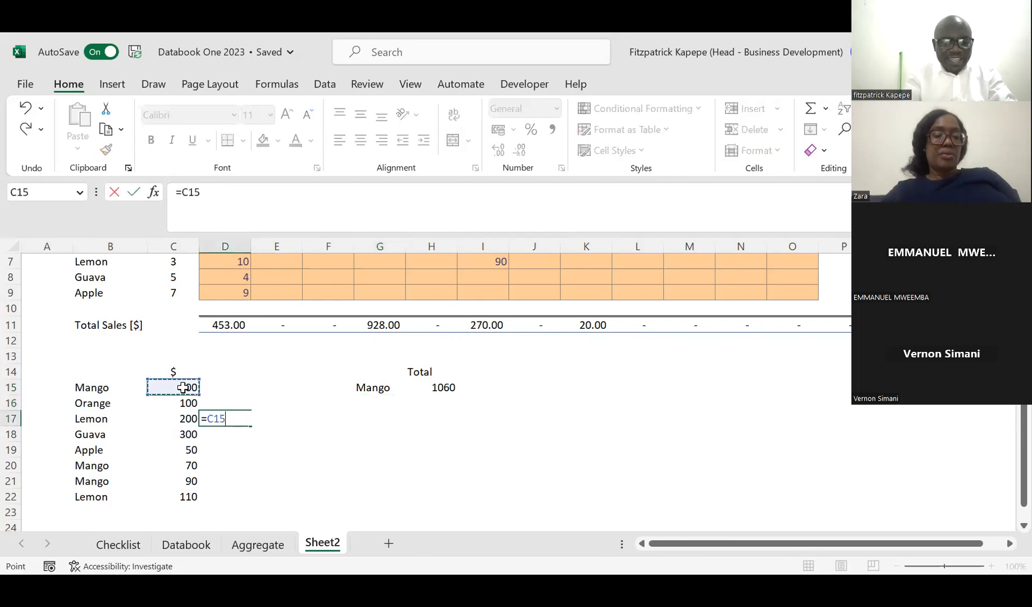
pyautogui.write('+')
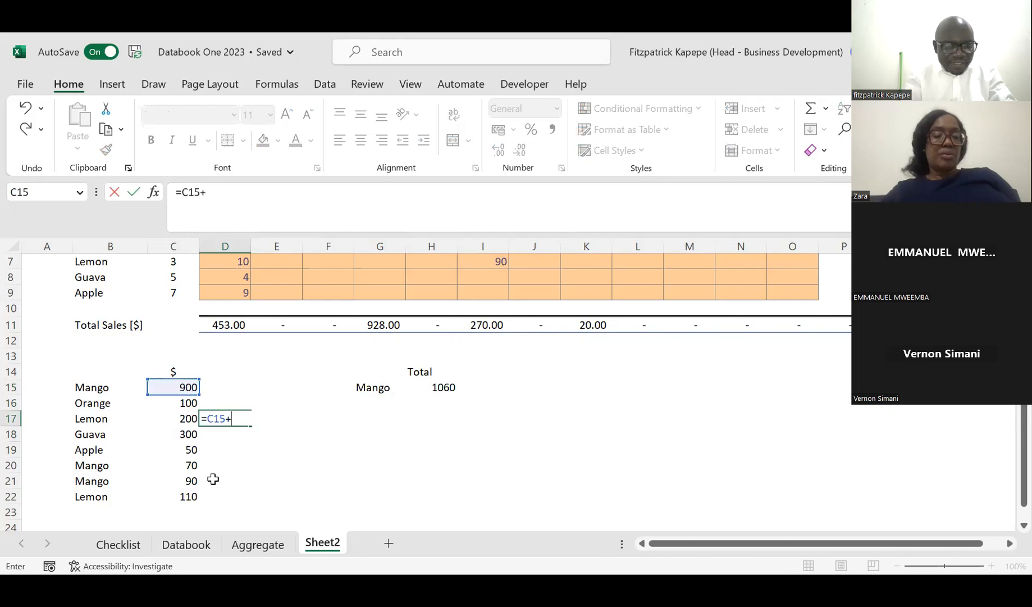
pyautogui.click(189, 462)
pyautogui.write('+')
pyautogui.click(190, 482)
pyautogui.press('Return')
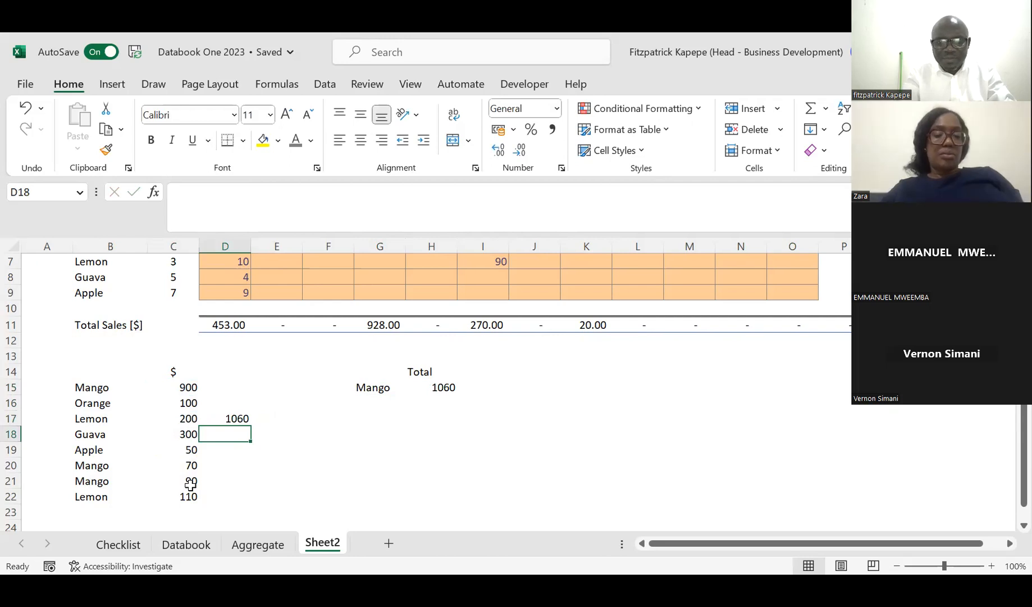
# Step: Change the product to total in G15 to Guava and inspect the SUMPRODUCT formula in H15
pyautogui.press('Up')
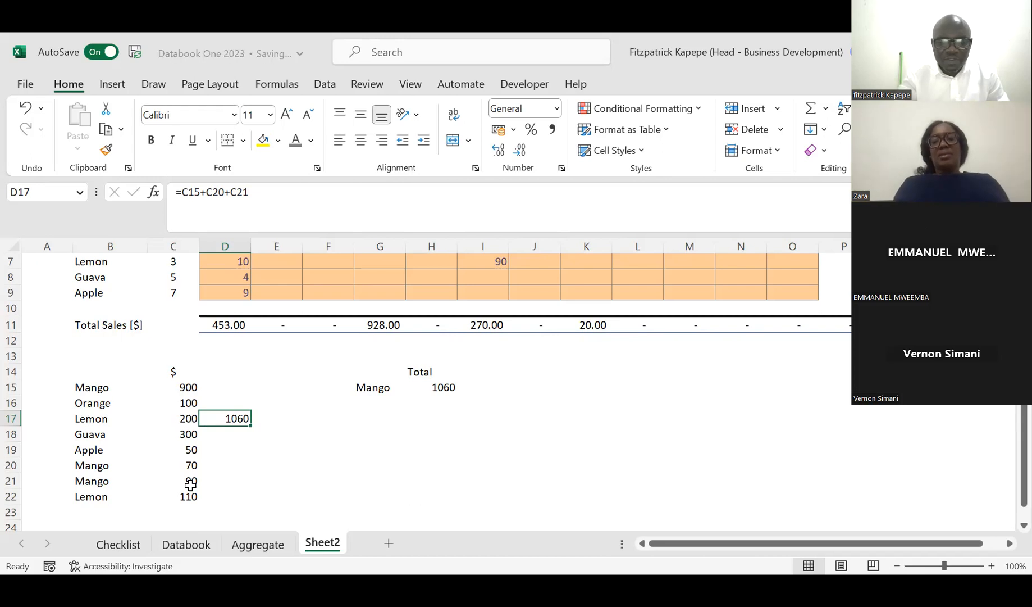
pyautogui.press('Up')
pyautogui.press('Up')
pyautogui.press('Right')
pyautogui.press('Right')
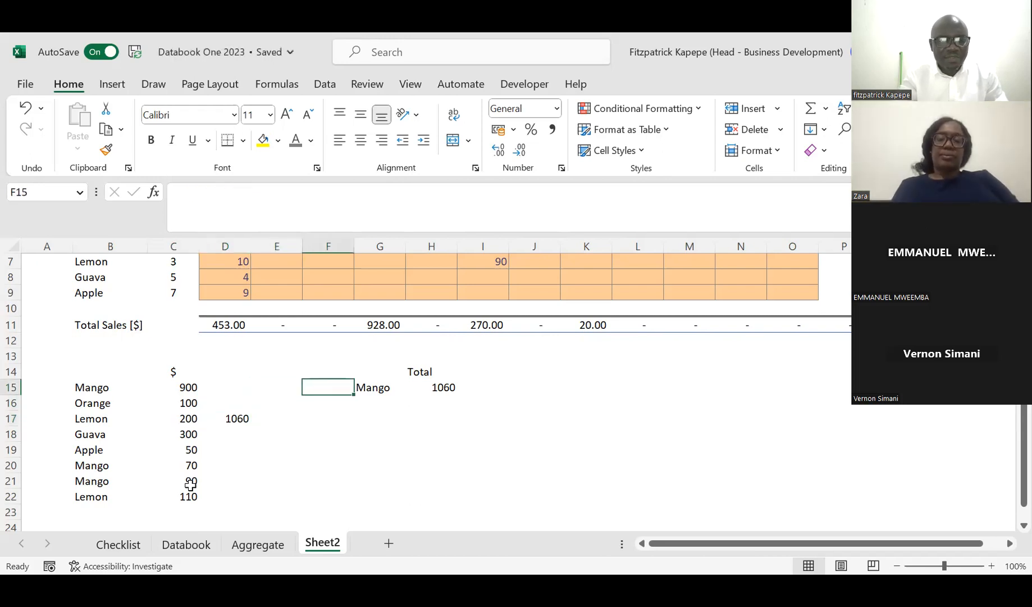
pyautogui.press('Right')
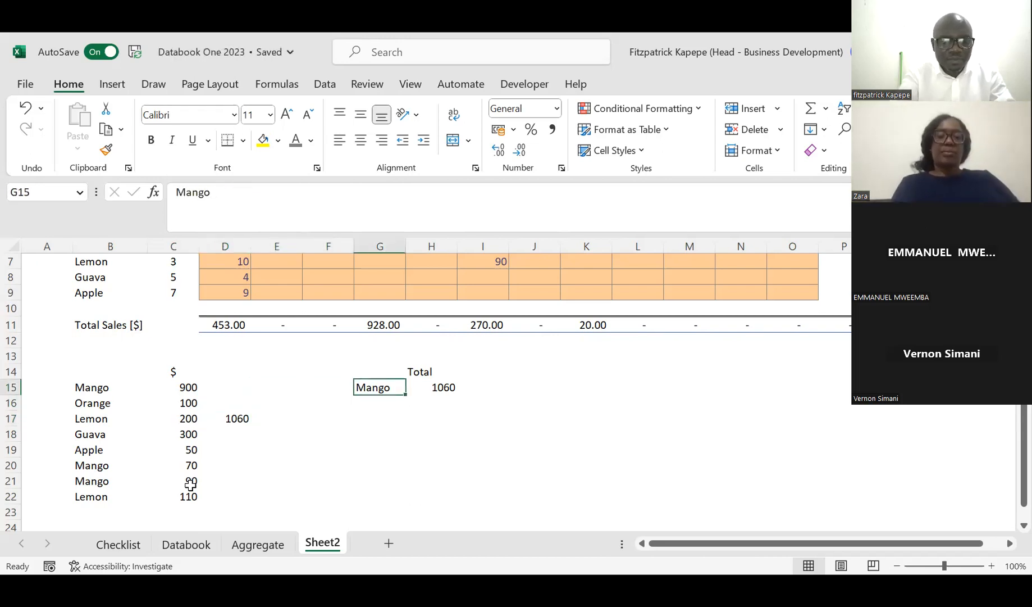
pyautogui.write('Guava')
pyautogui.press('Return')
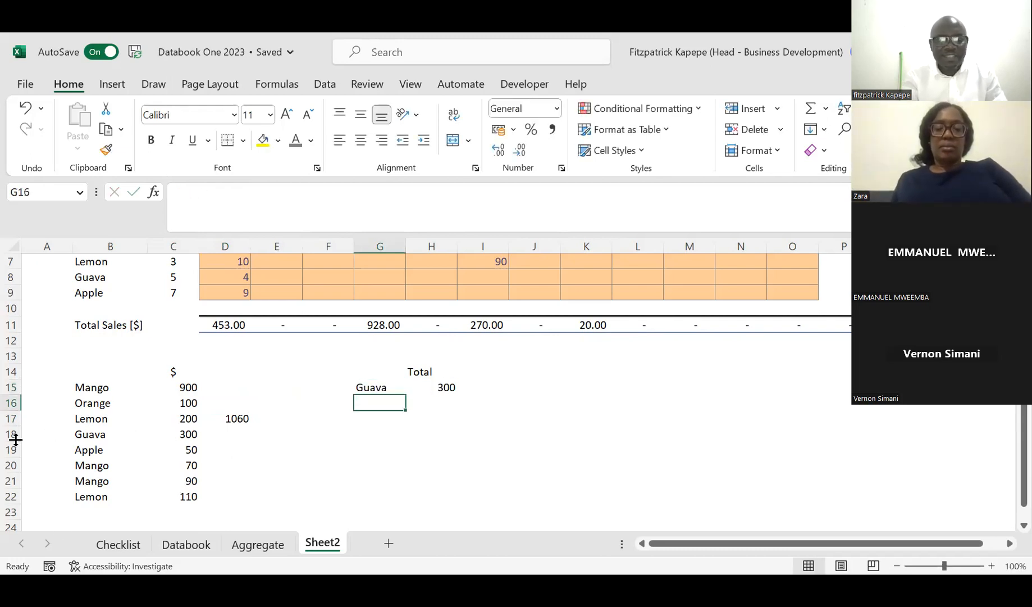
pyautogui.click(442, 387)
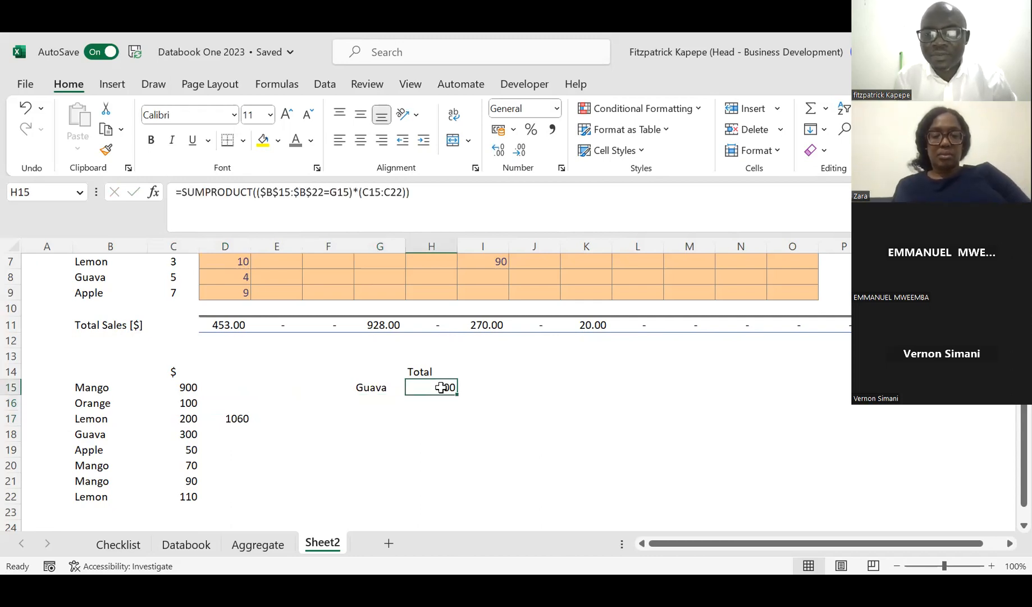
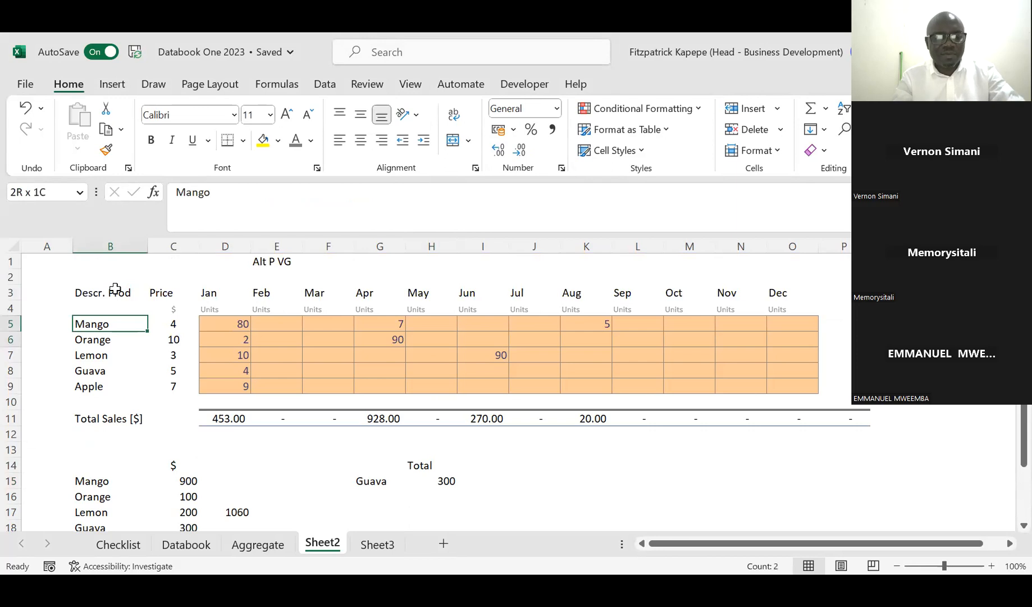
# Step: Paste the copied product names and prices into Sheet3, starting at cell D5
pyautogui.click(378, 545)
pyautogui.click(200, 319)
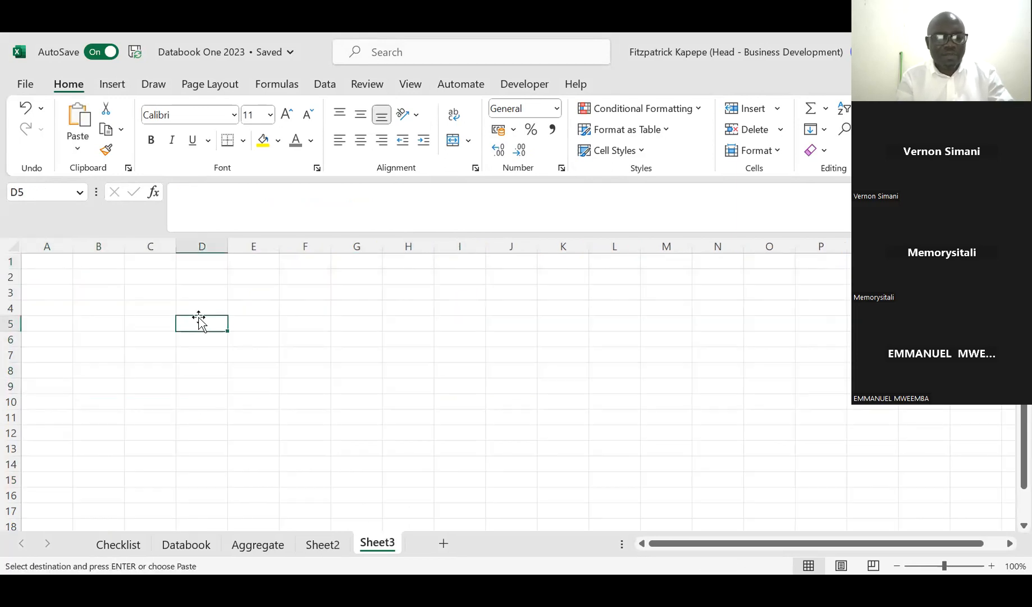
pyautogui.write('Mango\t4 Orange\t10 Lemon\t3 Guava\t5 Apple\t7')
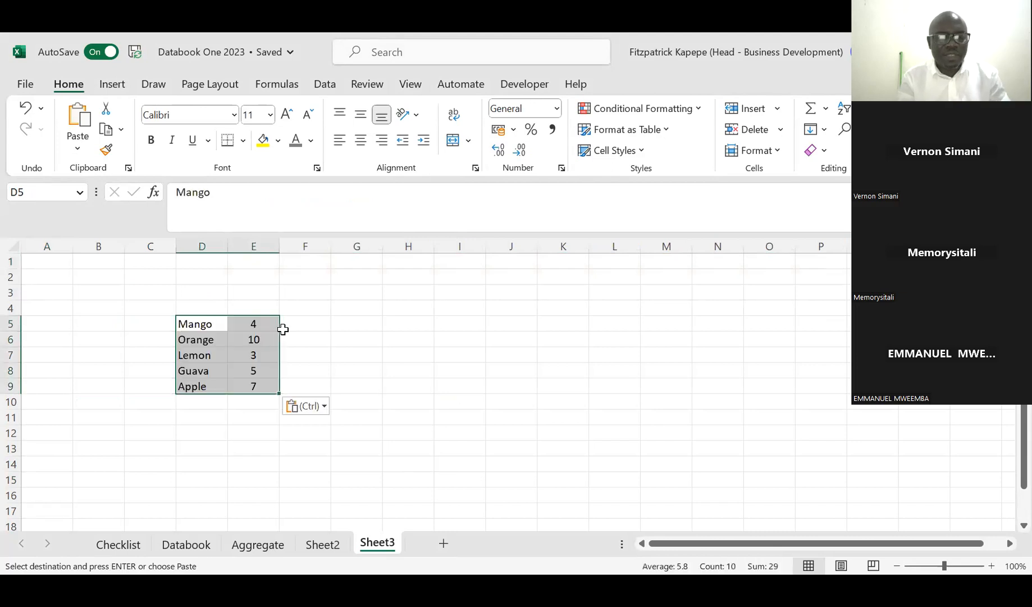
pyautogui.click(309, 304)
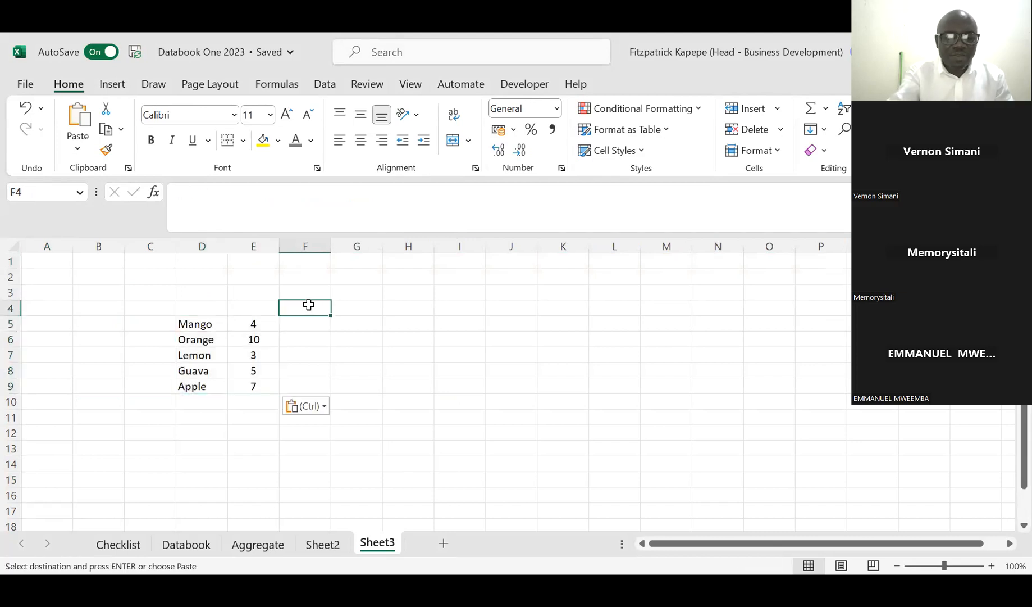
pyautogui.write('9')
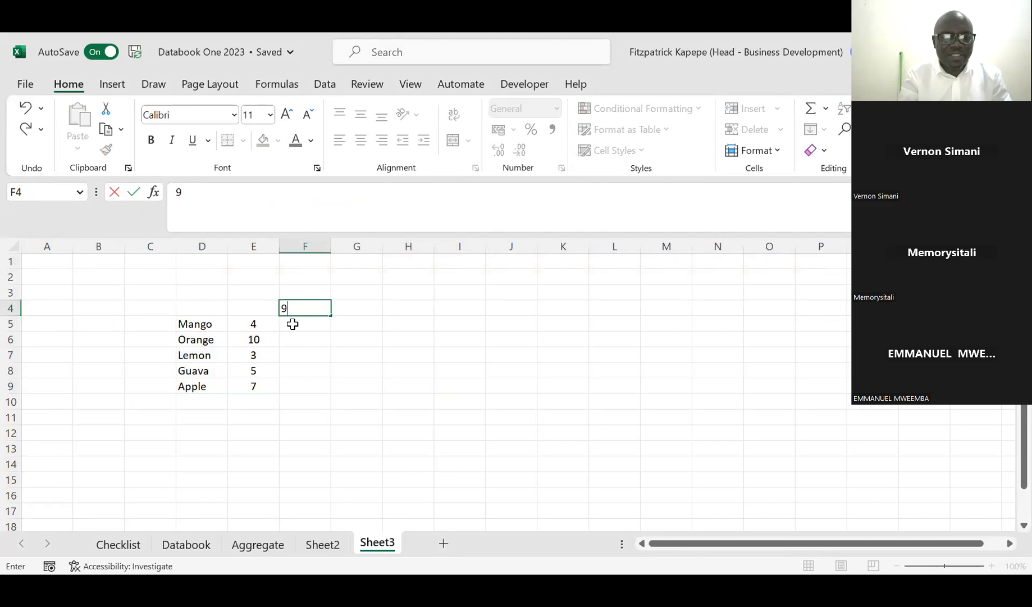
pyautogui.press('BackSpace')
pyautogui.press('Escape')
# Step: Enter 9 in cell F2 as the multiplier for the prices
pyautogui.press('Up')
pyautogui.press('Up')
pyautogui.press('Up')
pyautogui.press('Down')
pyautogui.write('9')
pyautogui.press('Down')
pyautogui.press('Down')
pyautogui.press('Down')
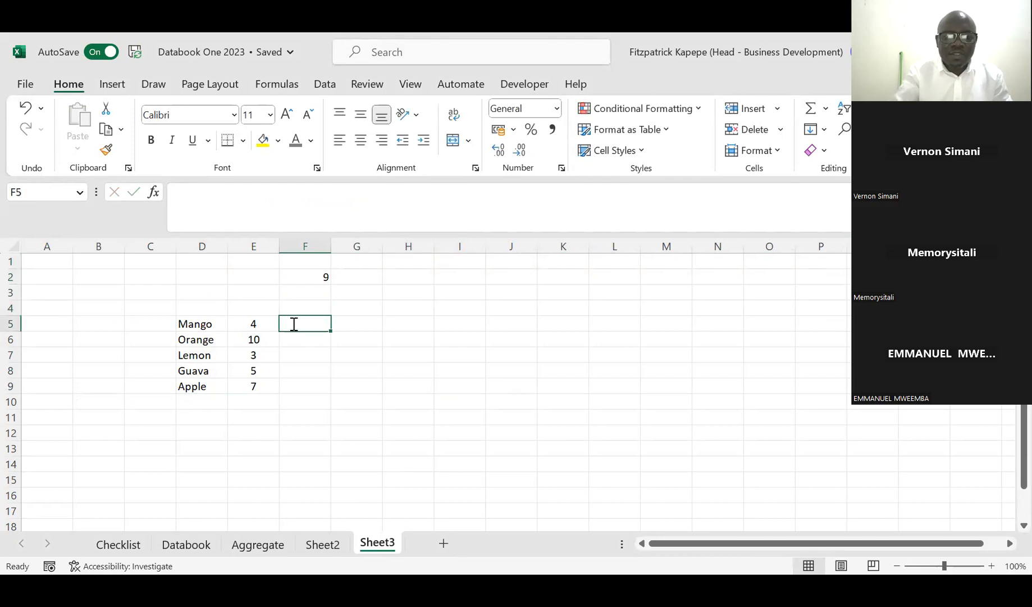
# Step: Multiply the Mango price by the locked multiplier in F5 with =E5*$F$2 and fill the formula down to F9
pyautogui.write('=')
pyautogui.click(250, 324)
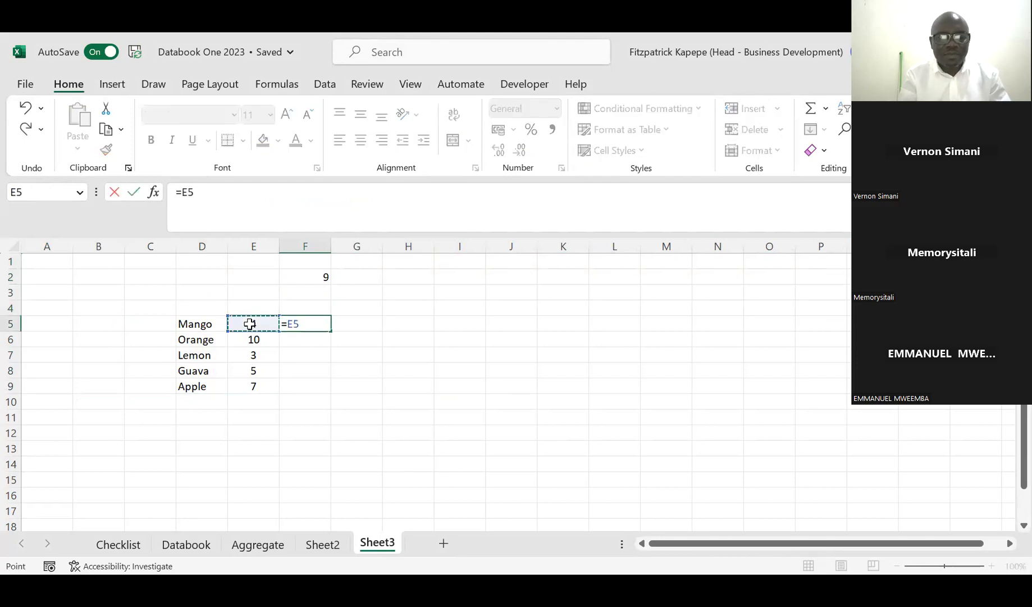
pyautogui.write('*')
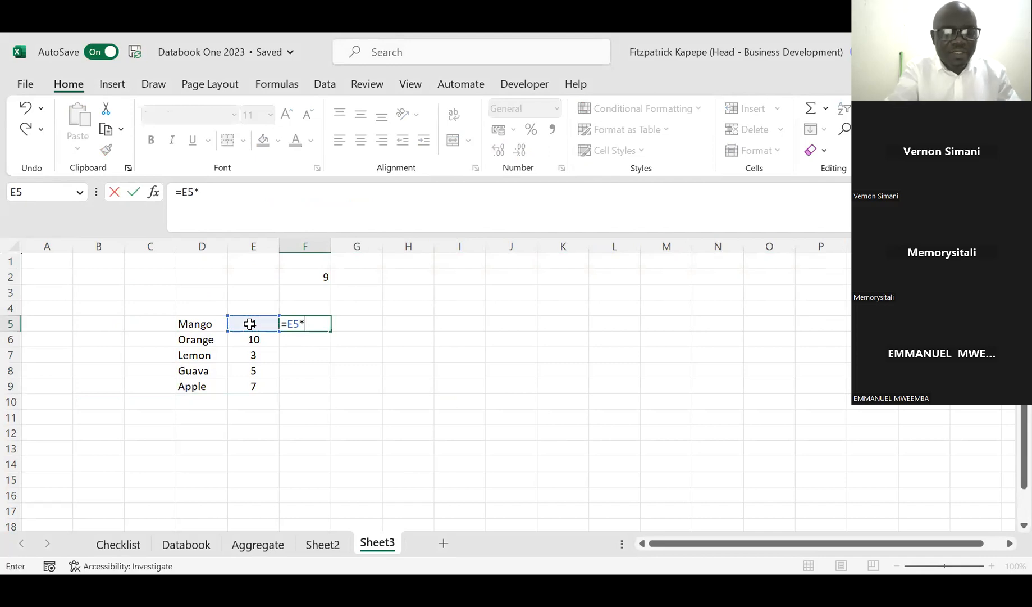
pyautogui.click(326, 278)
pyautogui.press('F4')
pyautogui.press('Return')
pyautogui.click(322, 321)
pyautogui.doubleClick(331, 331)
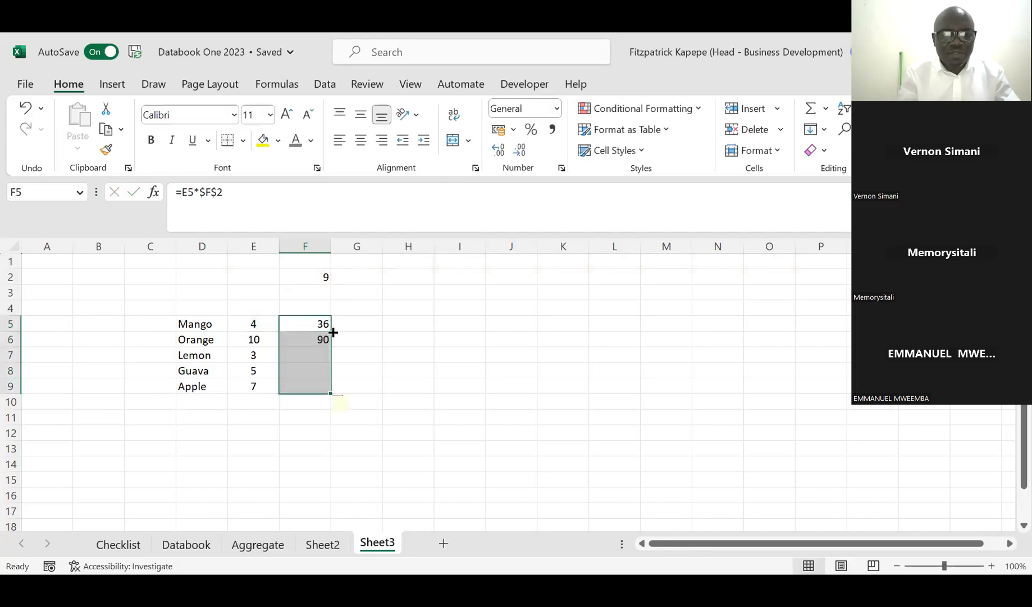
# Step: Enter the same multiplication without absolute references in H5, using the formula =E5*F2
pyautogui.click(404, 327)
pyautogui.write('=')
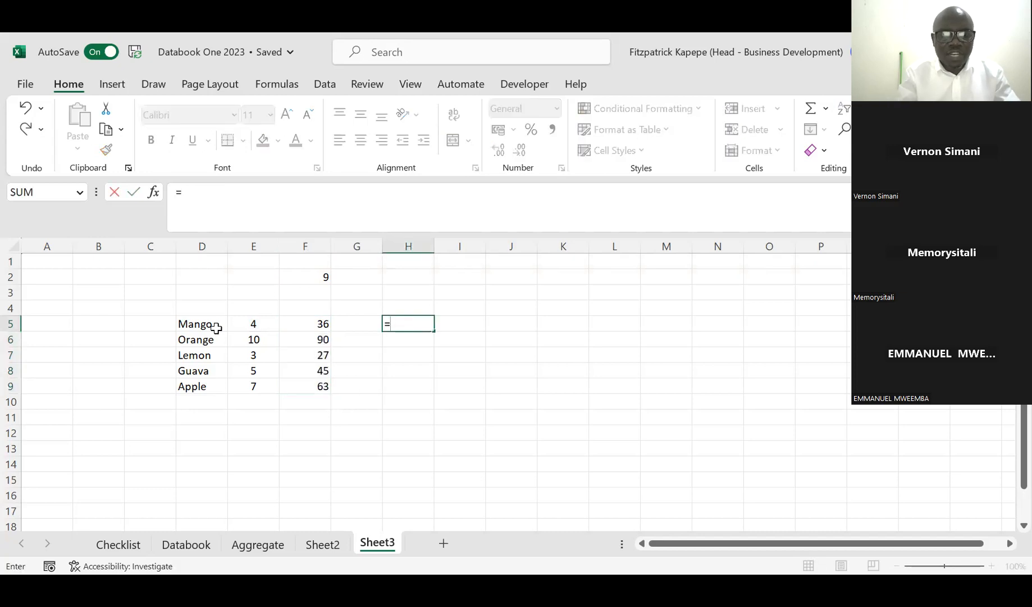
pyautogui.click(245, 324)
pyautogui.write('*')
pyautogui.click(314, 277)
pyautogui.press('Return')
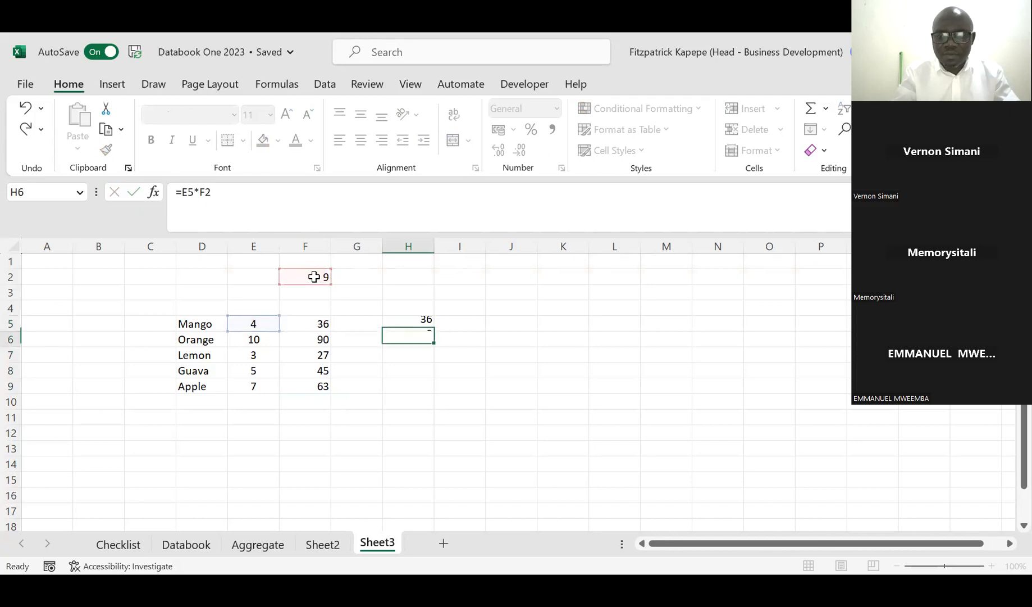
# Step: Fill the relative-reference formula from H5 down through H9
pyautogui.press('Up')
pyautogui.hotkey('shift', 'Down')
pyautogui.hotkey('shift', 'Down')
pyautogui.hotkey('shift', 'Down')
pyautogui.hotkey('shift', 'Down')
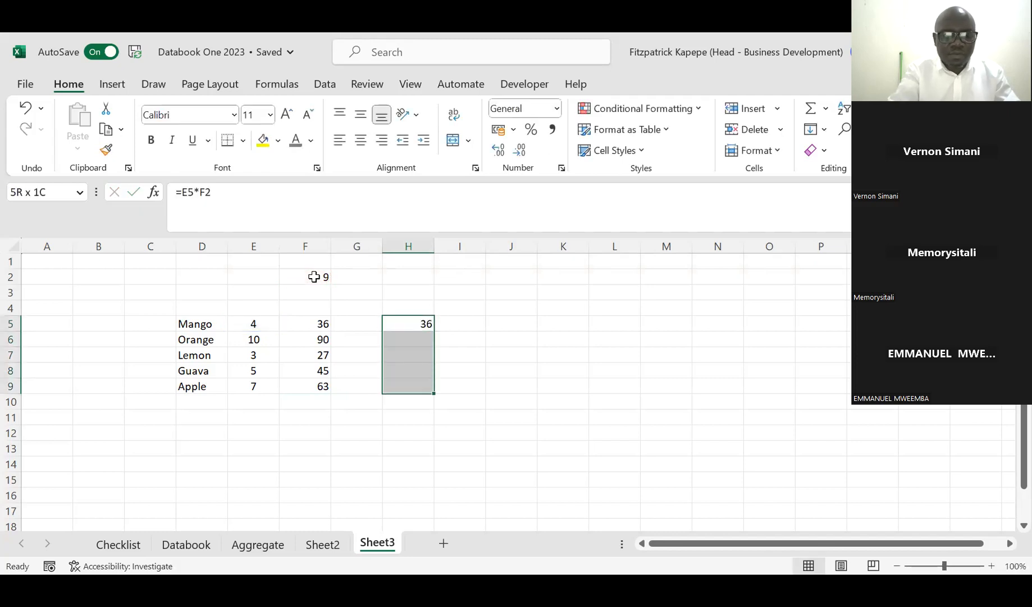
pyautogui.hotkey('ctrl', 'd')
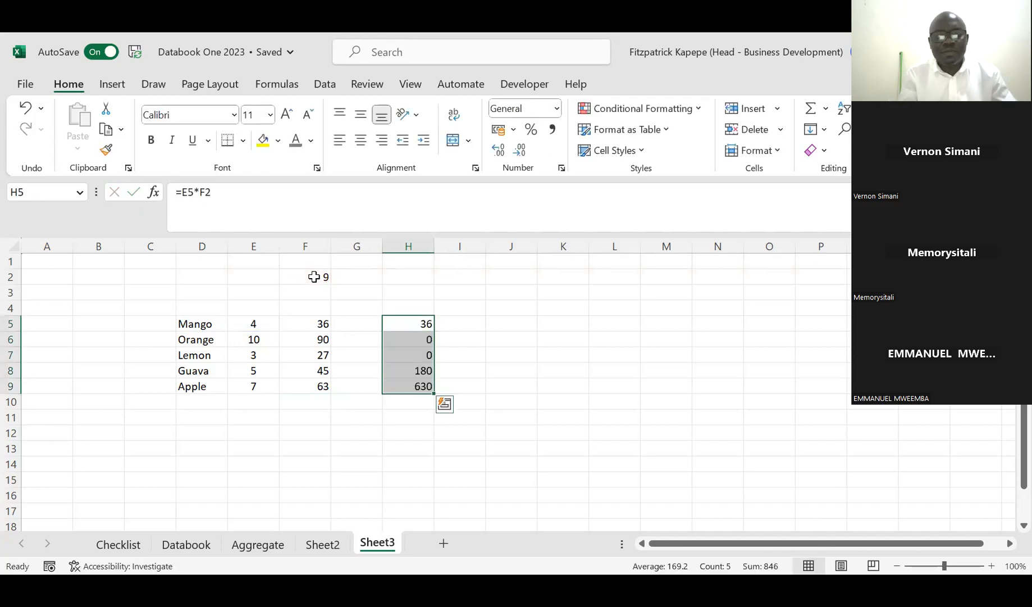
# Step: Trace the precedents of the Mango result in F5
pyautogui.click(316, 322)
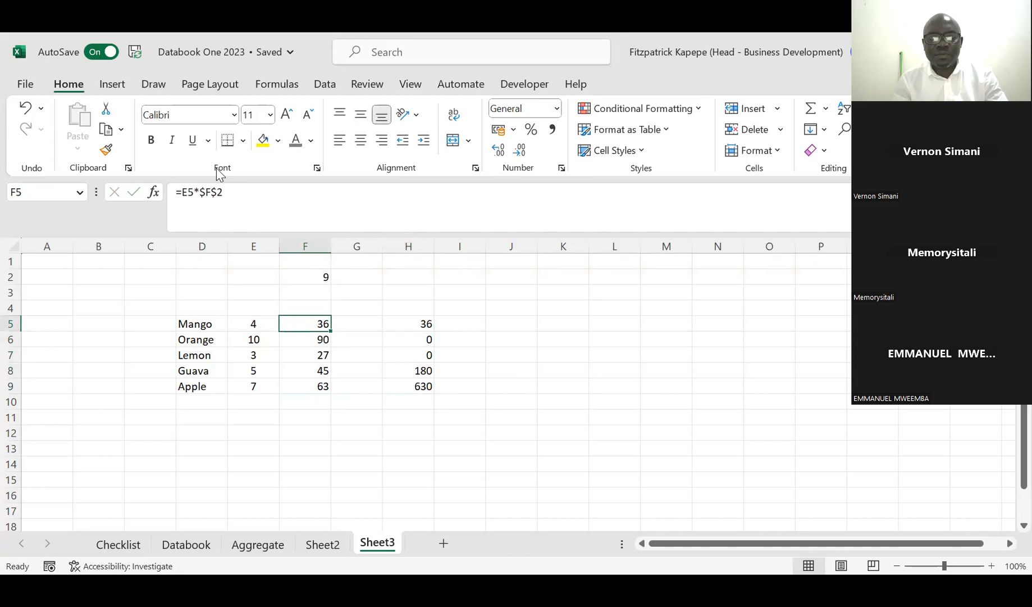
pyautogui.click(287, 85)
pyautogui.click(286, 86)
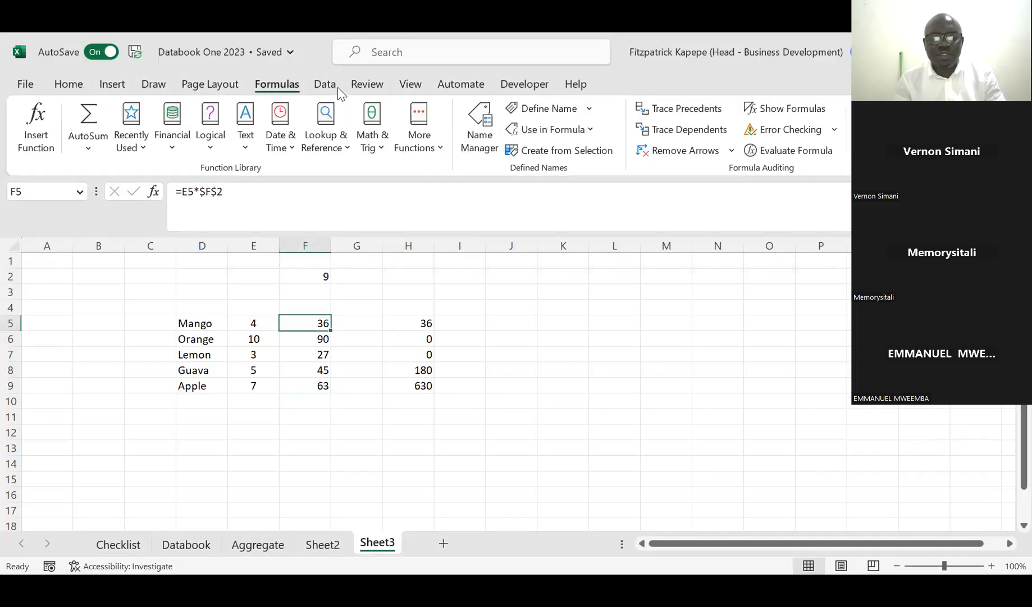
pyautogui.click(686, 111)
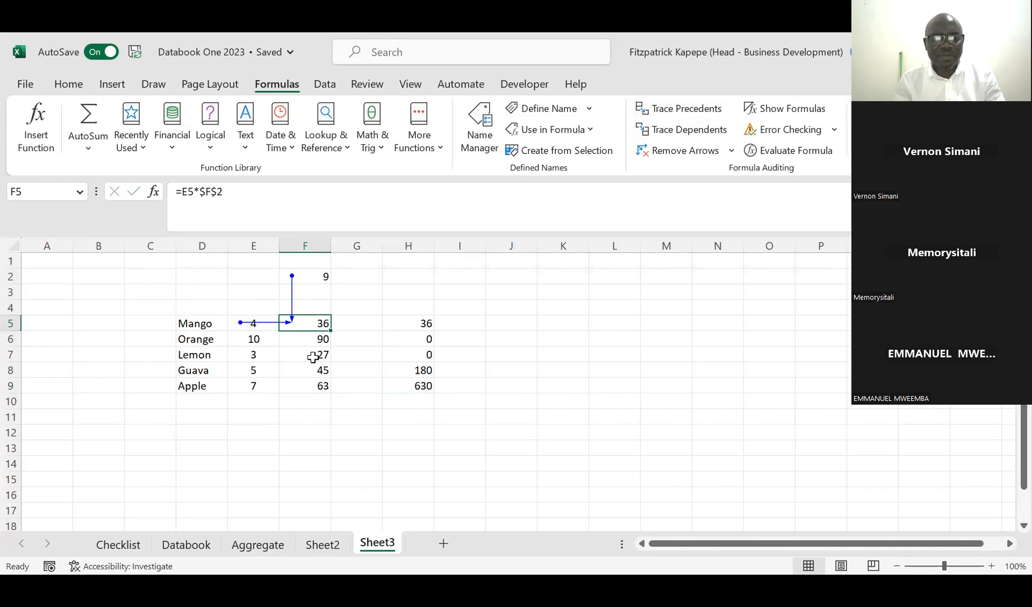
# Step: Trace the precedents of the Lemon result in F7, clearing all arrows and tracing that cell again on its own
pyautogui.press('Down')
pyautogui.press('Down')
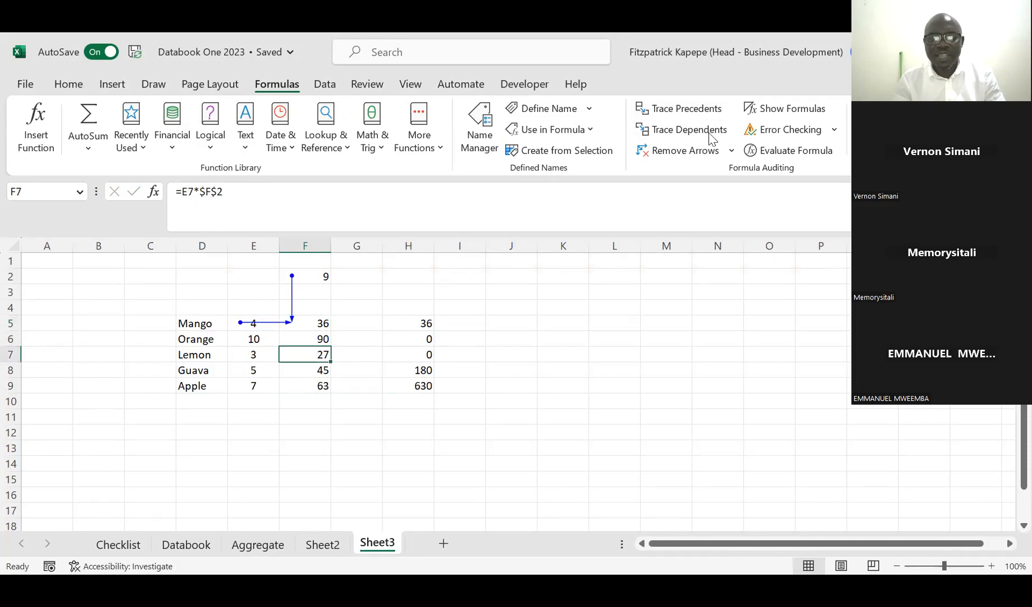
pyautogui.click(687, 108)
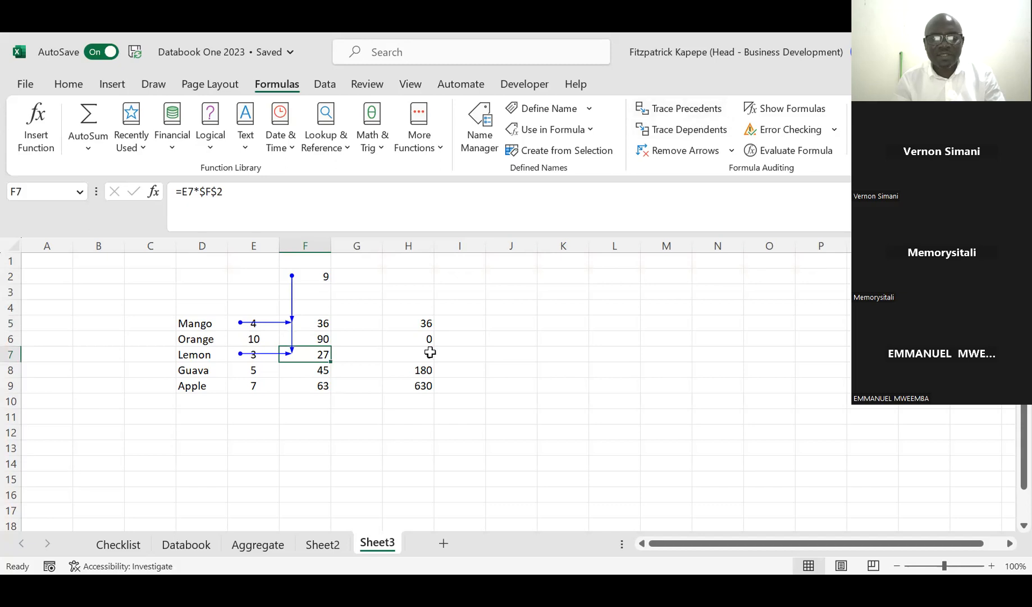
pyautogui.click(680, 150)
pyautogui.click(692, 111)
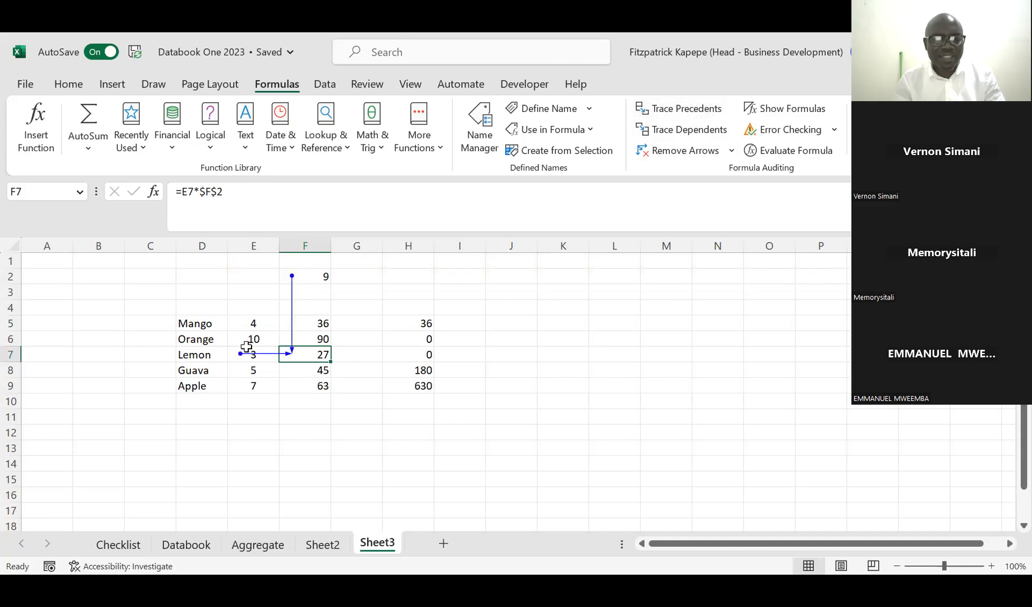
# Step: Clear the arrows and trace the precedents of the Apple result in F9
pyautogui.click(252, 386)
pyautogui.click(310, 387)
pyautogui.click(680, 150)
pyautogui.click(676, 111)
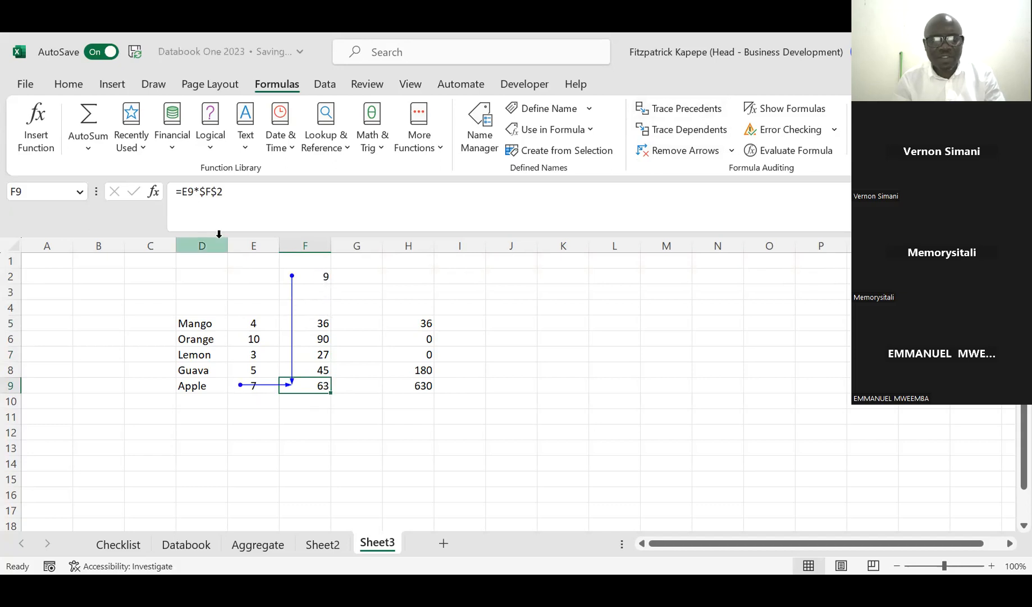
# Step: Replace the arrows with a precedent trace of the Mango result in H5
pyautogui.click(422, 325)
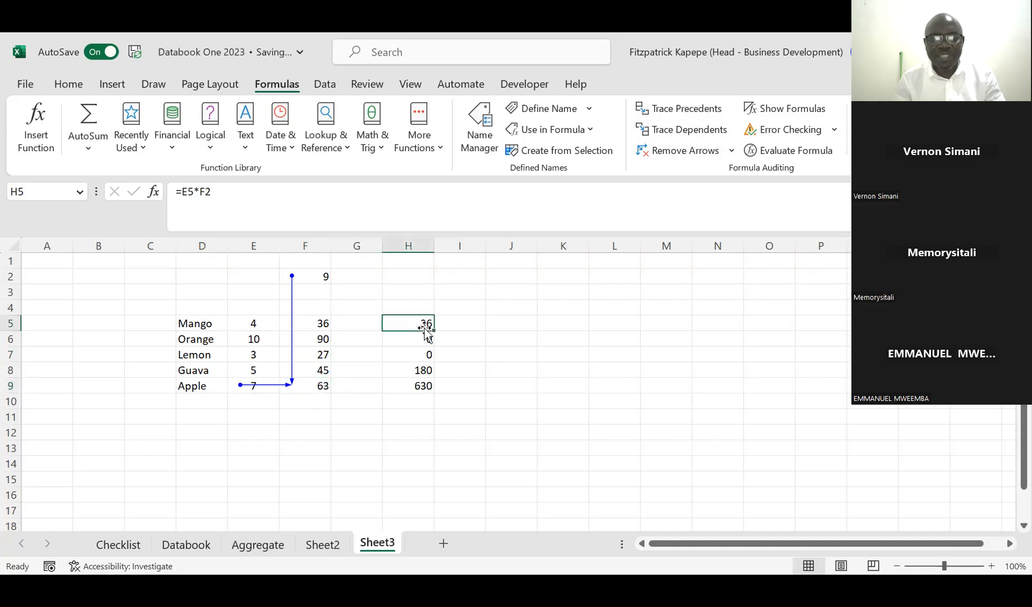
pyautogui.click(682, 113)
pyautogui.click(685, 114)
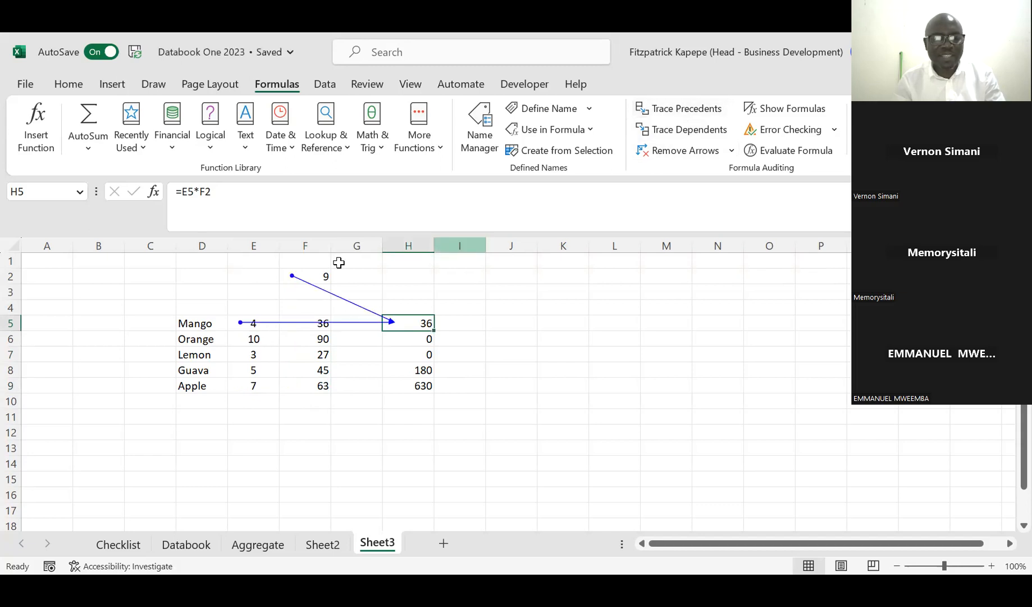
# Step: Clear the arrows, trace the precedents of the Lemon result in H7, and compare it with the formula in F7
pyautogui.click(683, 150)
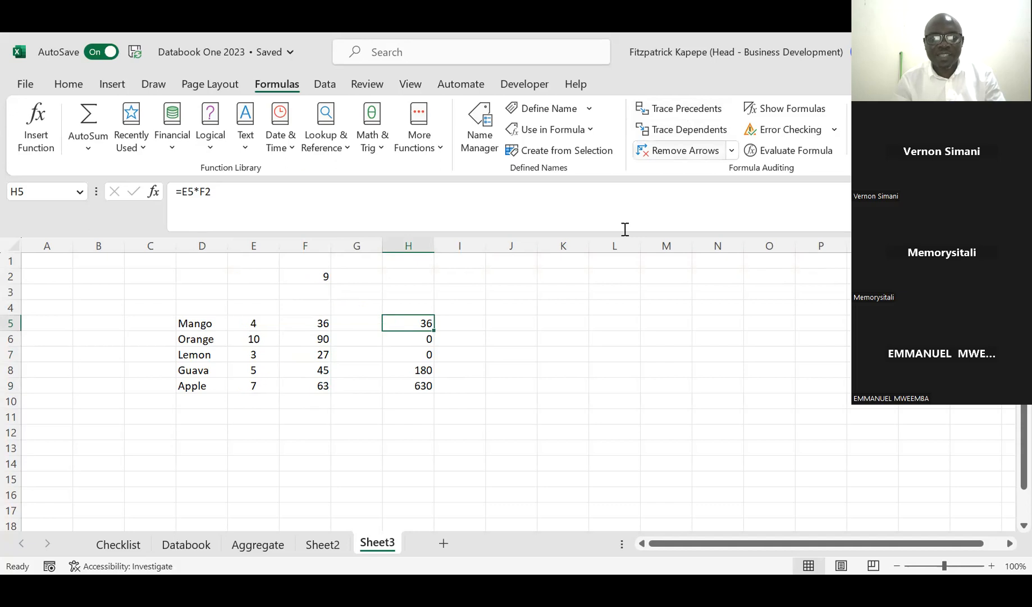
pyautogui.click(420, 355)
pyautogui.click(685, 110)
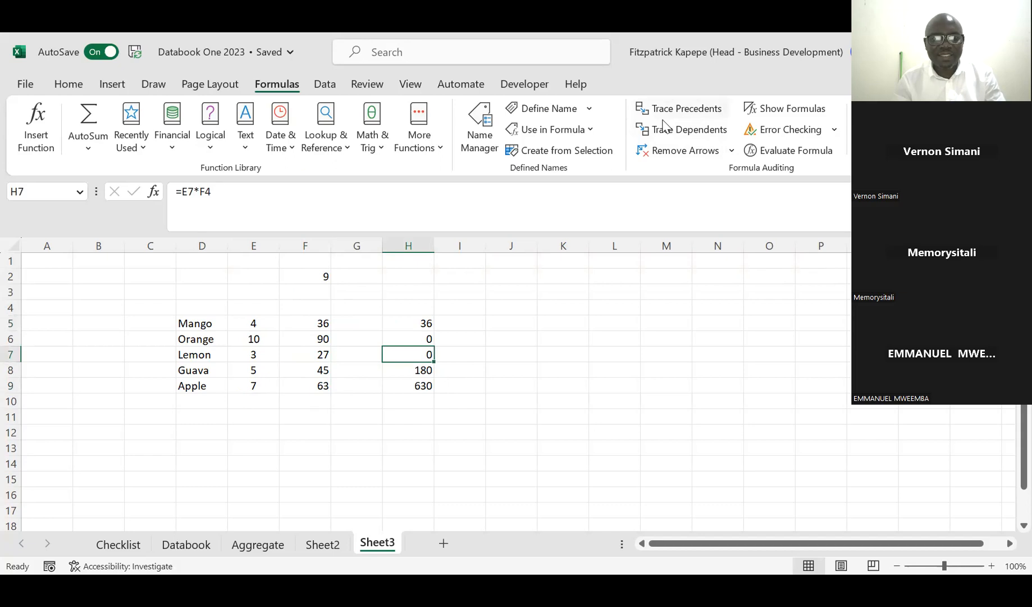
pyautogui.click(316, 275)
pyautogui.press('Down')
pyautogui.press('Down')
pyautogui.press('Down')
pyautogui.press('Down')
pyautogui.press('Down')
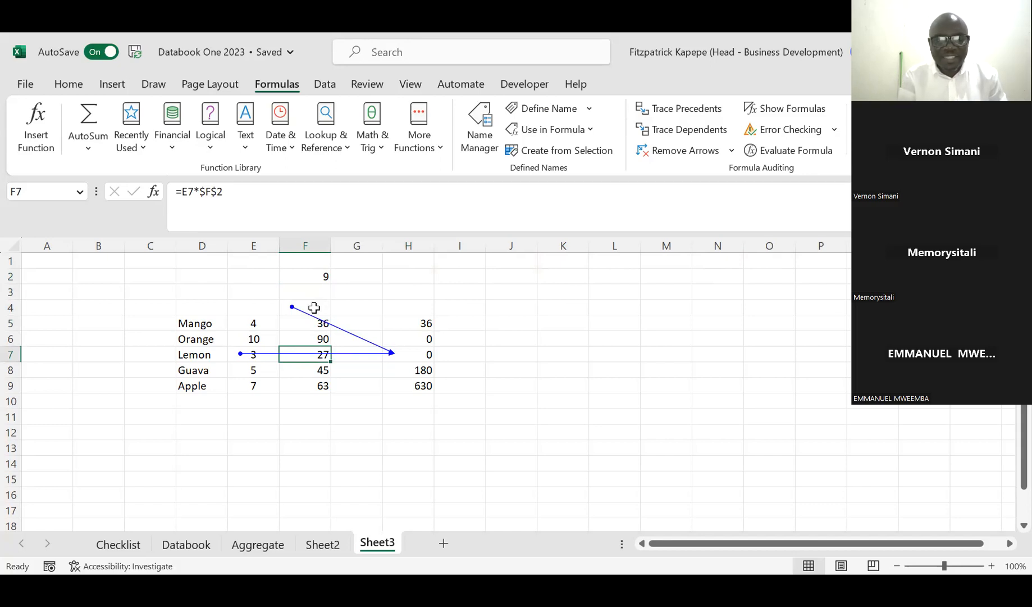
# Step: Clear the arrows and trace the precedents of the Apple result in H9
pyautogui.click(427, 384)
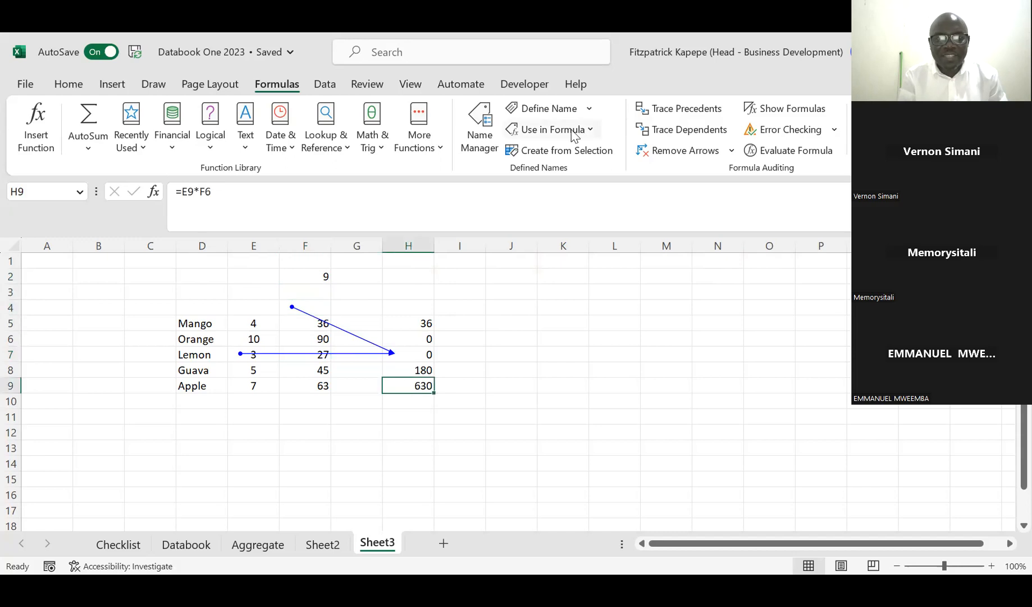
pyautogui.click(681, 149)
pyautogui.click(683, 109)
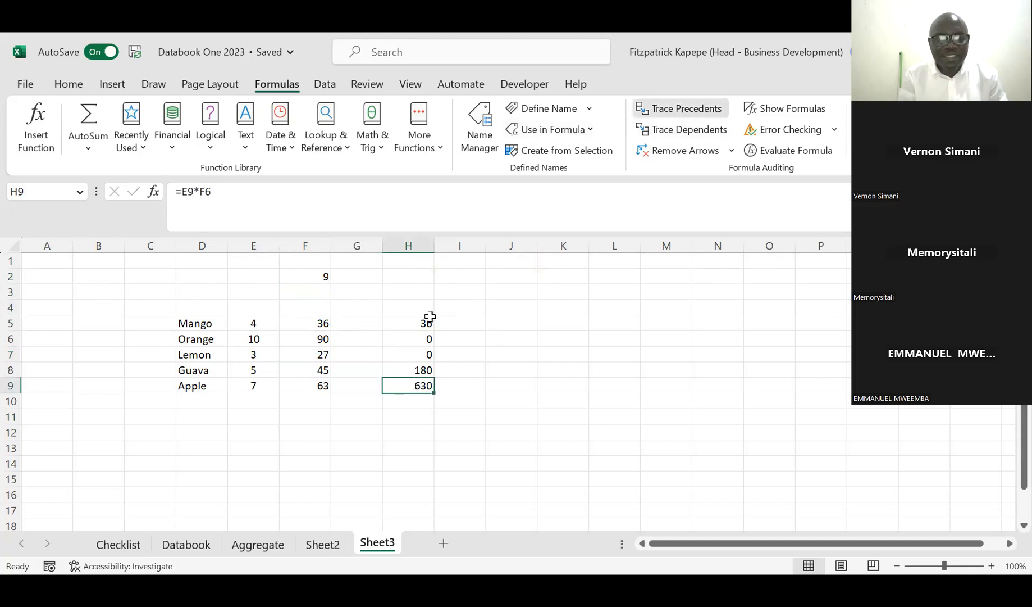
pyautogui.click(311, 276)
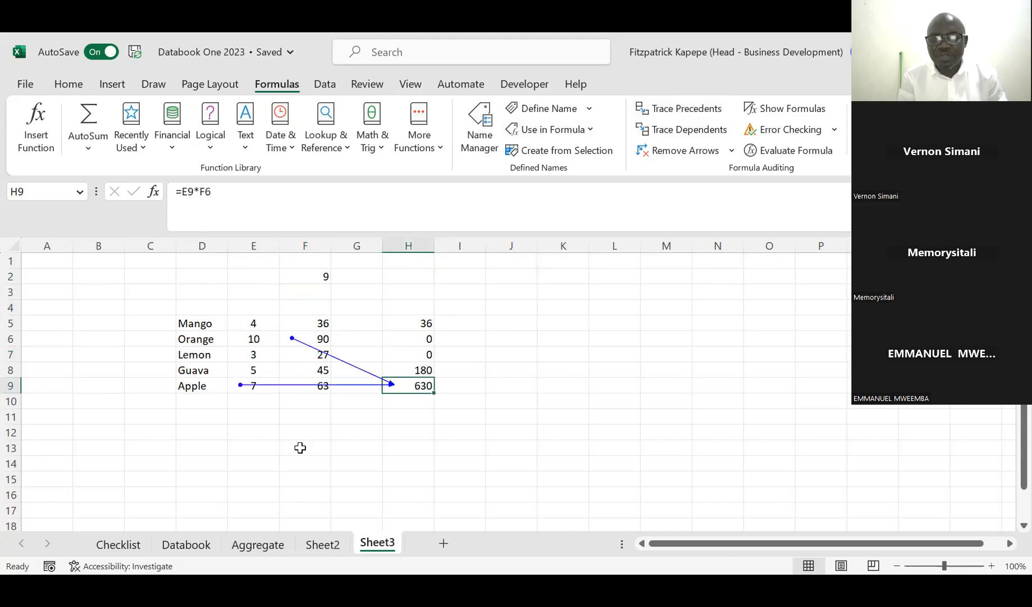